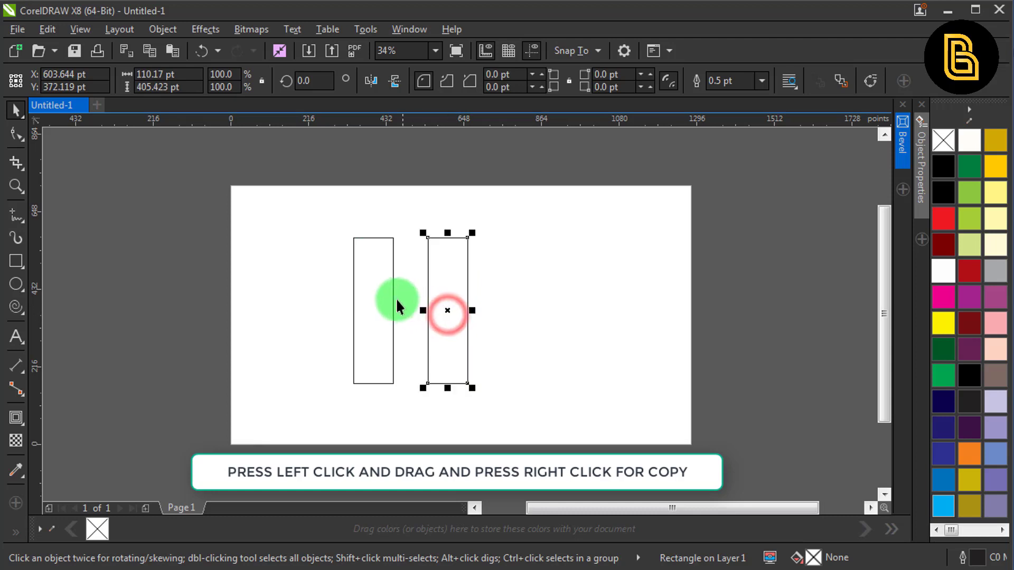
# Skew both tall rectangles horizontally together so they lean to the right, each spanning about 200 pt in width
pyautogui.keyDown('shift'); pyautogui.click(374, 258); pyautogui.keyUp('shift')
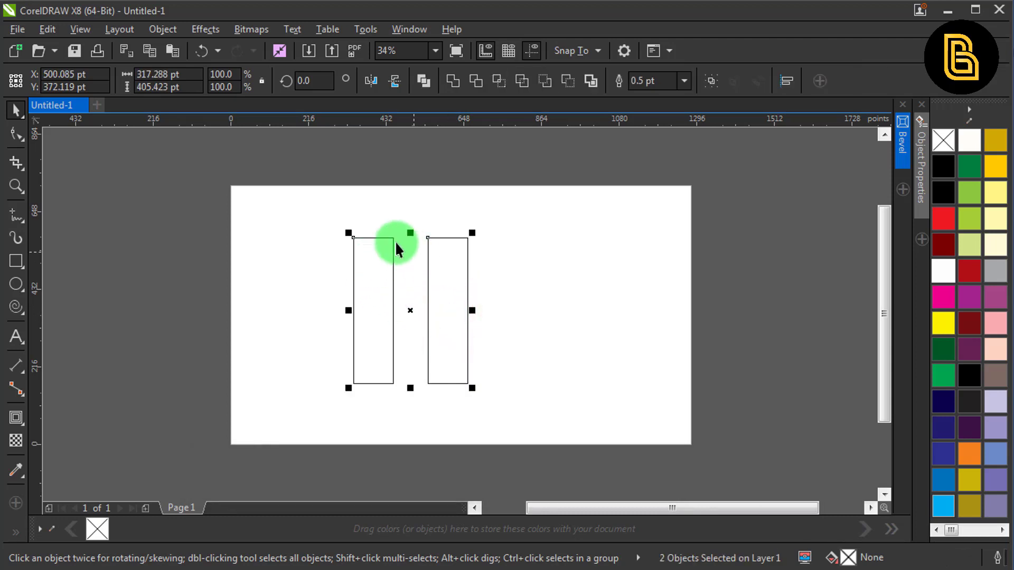
pyautogui.click(387, 252)
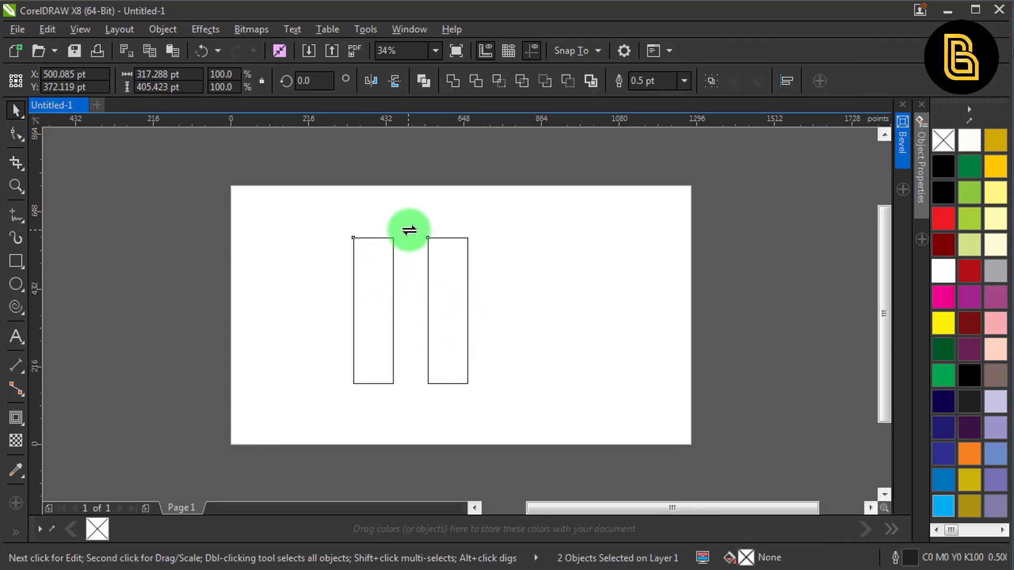
pyautogui.moveTo(407, 230)
pyautogui.mouseDown()
pyautogui.moveTo(440, 235)
pyautogui.moveTo(414, 229)
pyautogui.mouseUp()
pyautogui.scroll(3, 435, 233)
pyautogui.scroll(-2, 435, 233)
pyautogui.click(448, 217)
pyautogui.scroll(1, 436, 263)
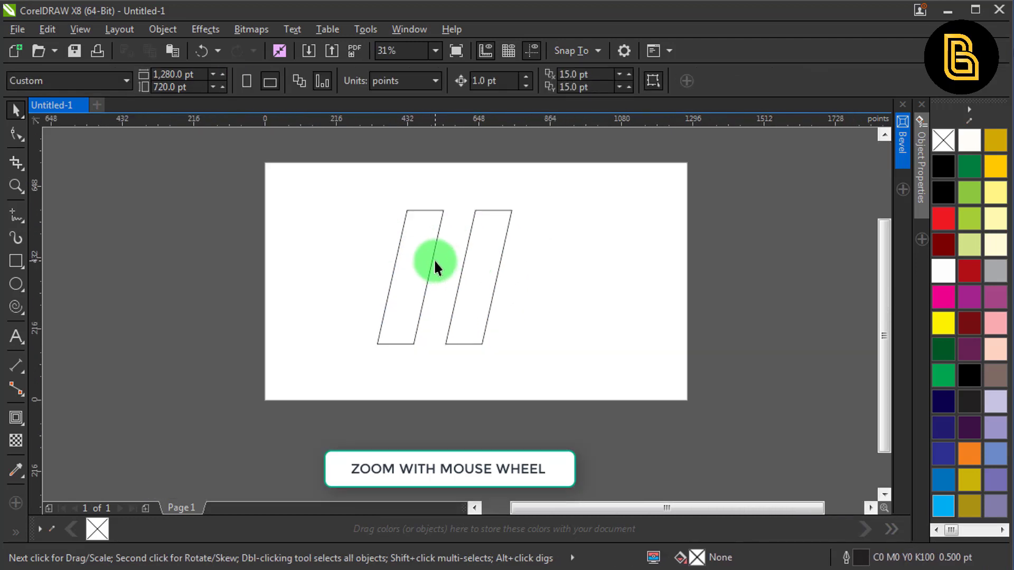
# Convert the right parallelogram to curves so its nodes can be edited
pyautogui.click(500, 277)
pyautogui.moveTo(515, 277); pyautogui.dragTo(523, 279)
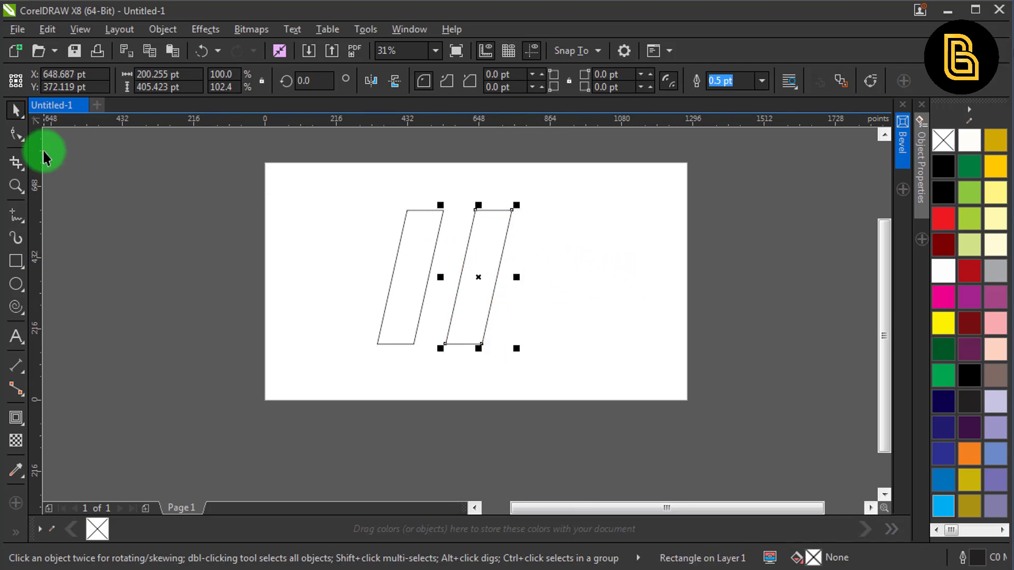
pyautogui.click(17, 134)
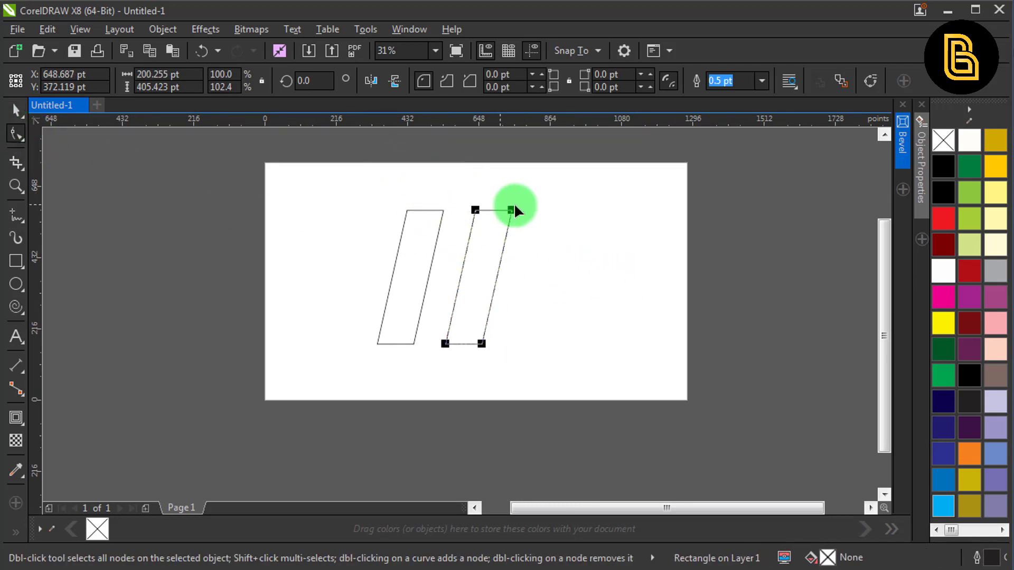
pyautogui.click(870, 80)
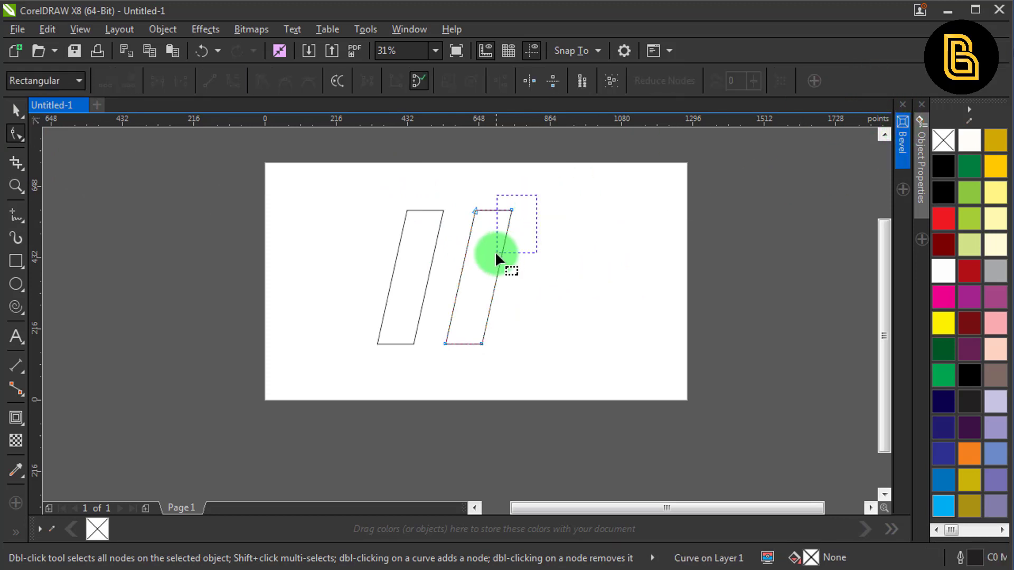
# Widen the right parallelogram by nudging its two right-hand nodes about 9 pt to the right
pyautogui.moveTo(496, 254); pyautogui.dragTo(496, 255)
pyautogui.moveTo(521, 334); pyautogui.dragTo(473, 362)
pyautogui.press('Right')
pyautogui.press('Right')
pyautogui.press('Right')
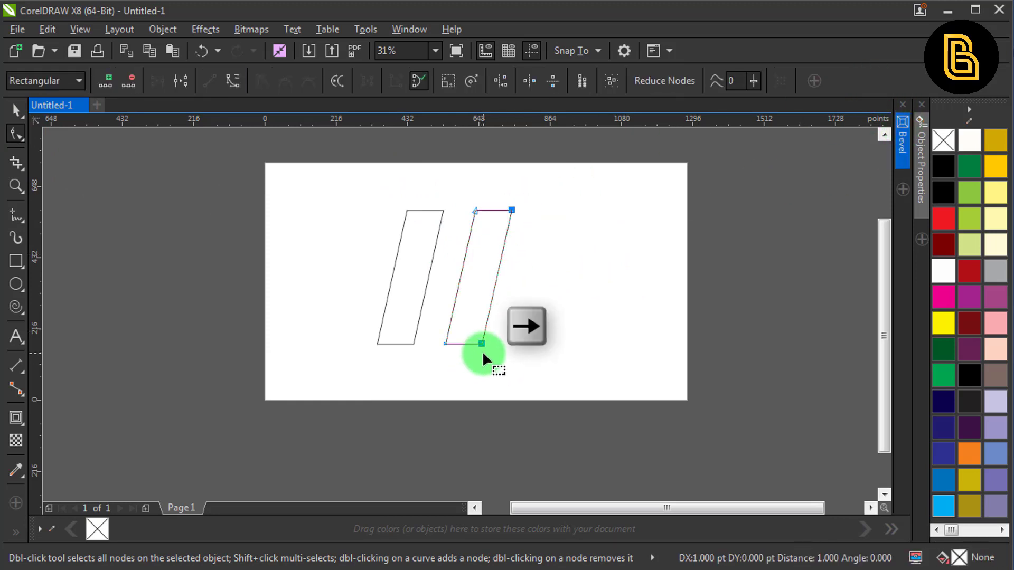
pyautogui.press('Right')
pyautogui.press('Right')
pyautogui.press('Right')
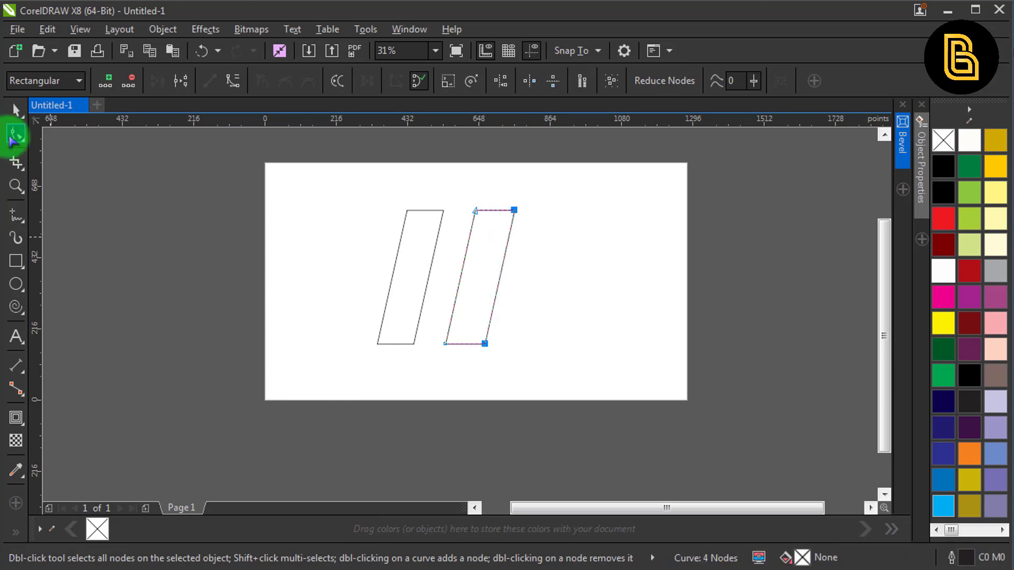
# Select the left parallelogram and convert it to curves for node editing
pyautogui.click(14, 109)
pyautogui.click(284, 197)
pyautogui.click(404, 238)
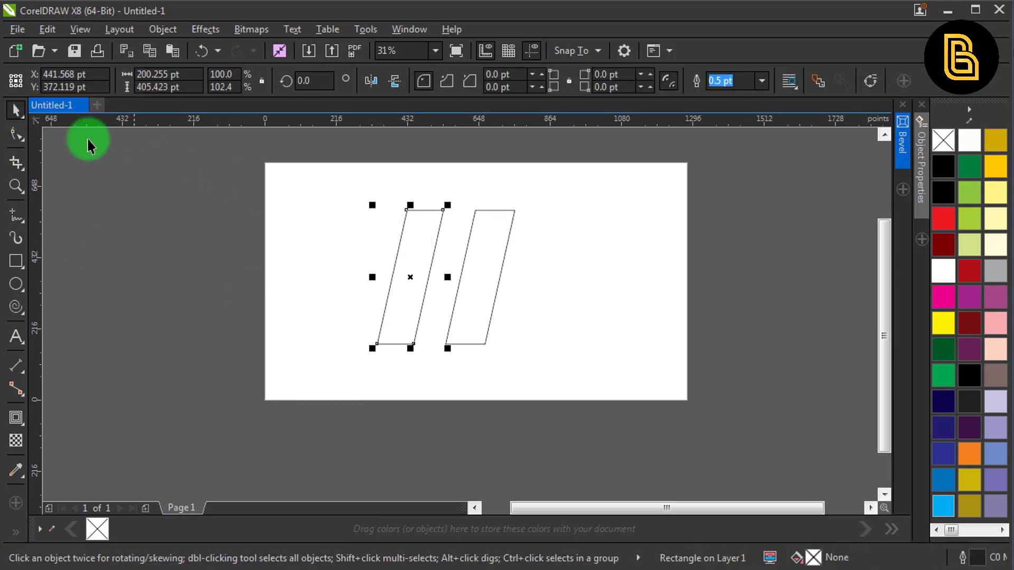
pyautogui.click(17, 133)
pyautogui.hotkey('ctrl', 'q')
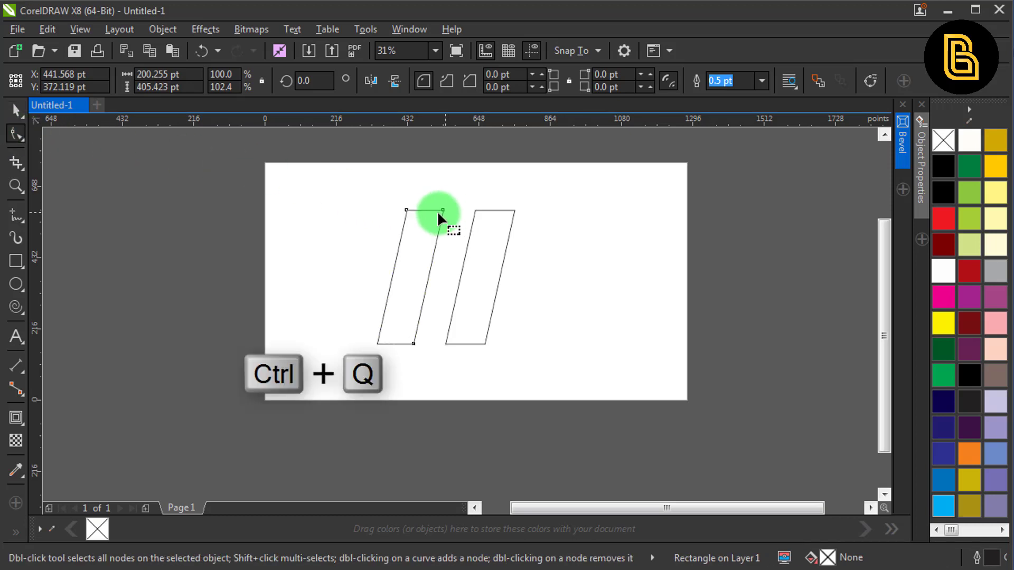
# Nudge the left parallelogram's upper-left node down and slightly left so its top edge slopes
pyautogui.moveTo(372, 197); pyautogui.dragTo(415, 232)
pyautogui.press('Down')
pyautogui.press('Down')
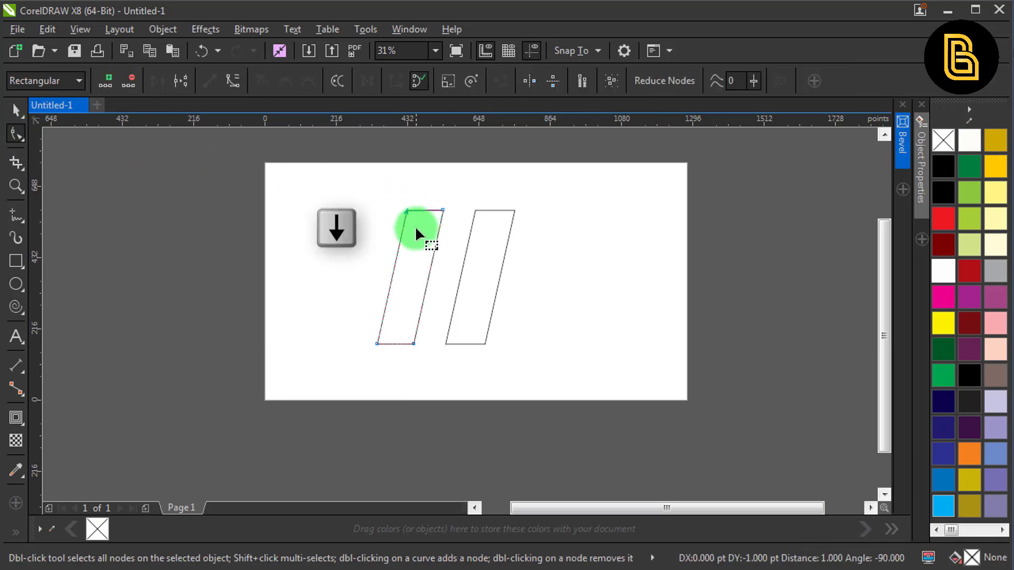
pyautogui.press('Down')
pyautogui.press('Down')
pyautogui.press('Down')
pyautogui.press('Down')
pyautogui.press('Down')
pyautogui.press('Down')
pyautogui.press('Down')
pyautogui.press('Down')
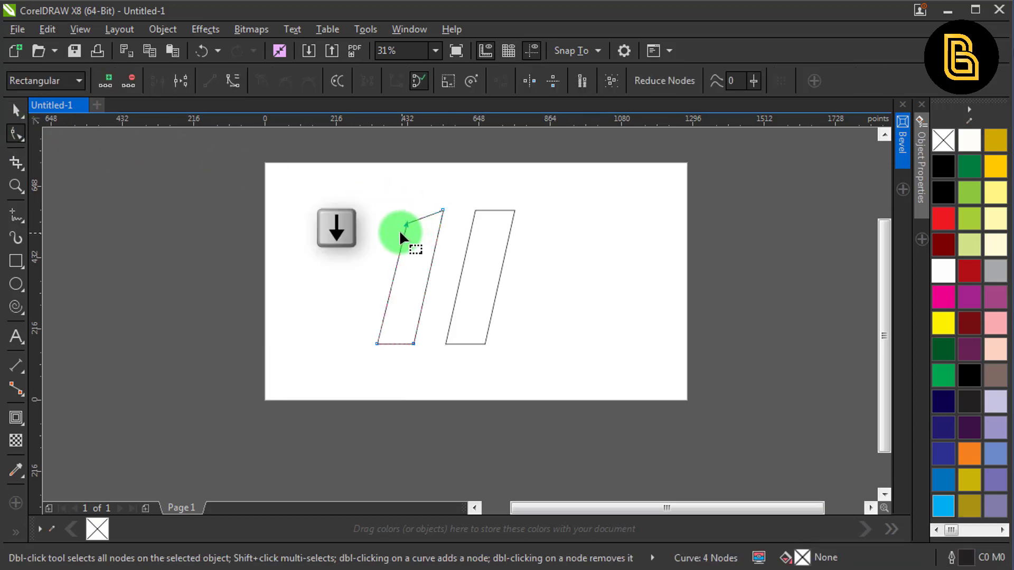
pyautogui.press('Left')
pyautogui.press('Left')
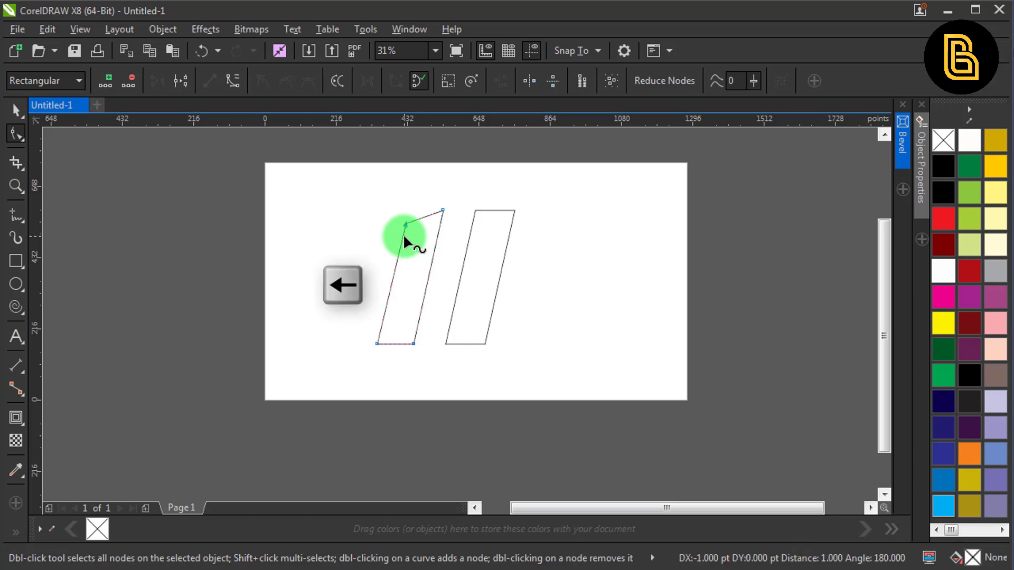
# Convert the left shape's left side and sloping top edge from straight lines to curve segments
pyautogui.scroll(2, 405, 237)
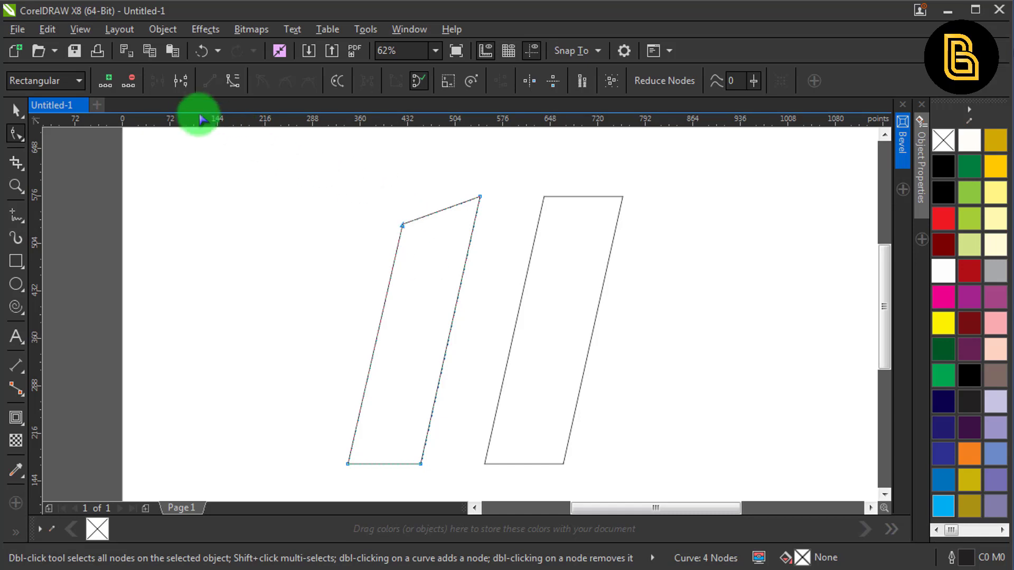
pyautogui.click(232, 81)
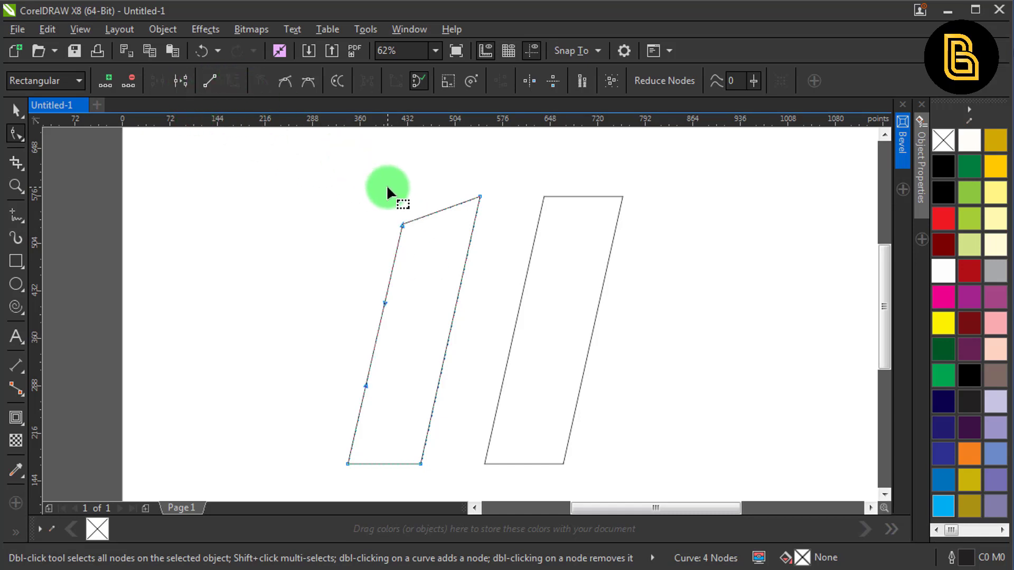
pyautogui.click(476, 207)
pyautogui.click(233, 80)
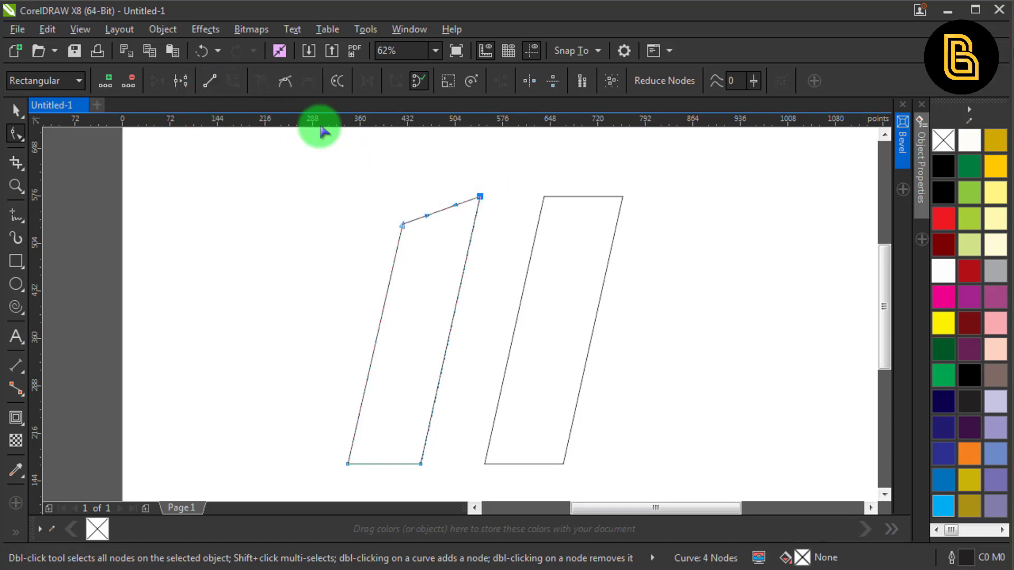
# Bow the left end of the left shape's top edge outward with its curve handle
pyautogui.scroll(2, 424, 215)
pyautogui.moveTo(428, 211); pyautogui.dragTo(392, 196)
pyautogui.press('space')
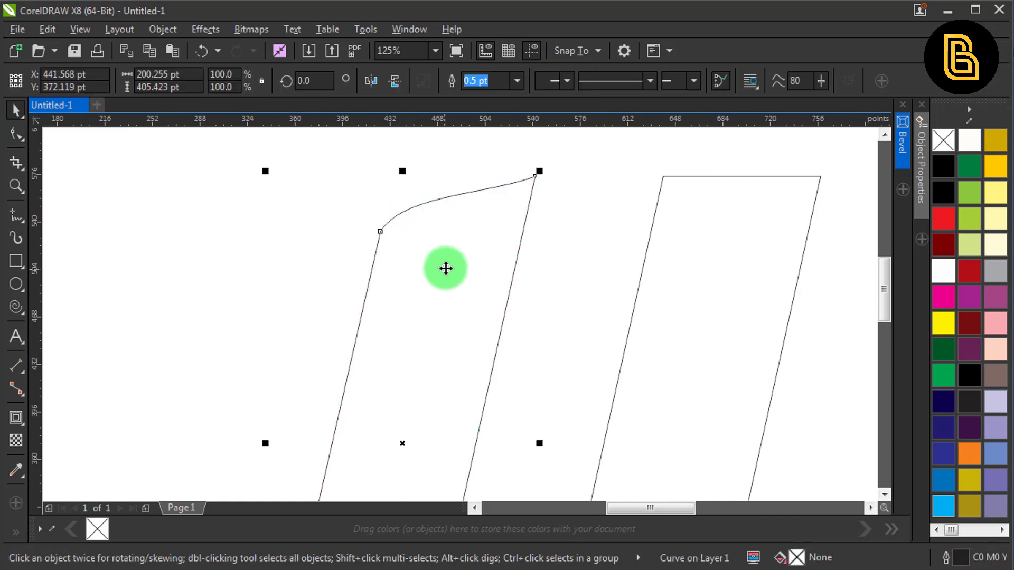
pyautogui.press('space')
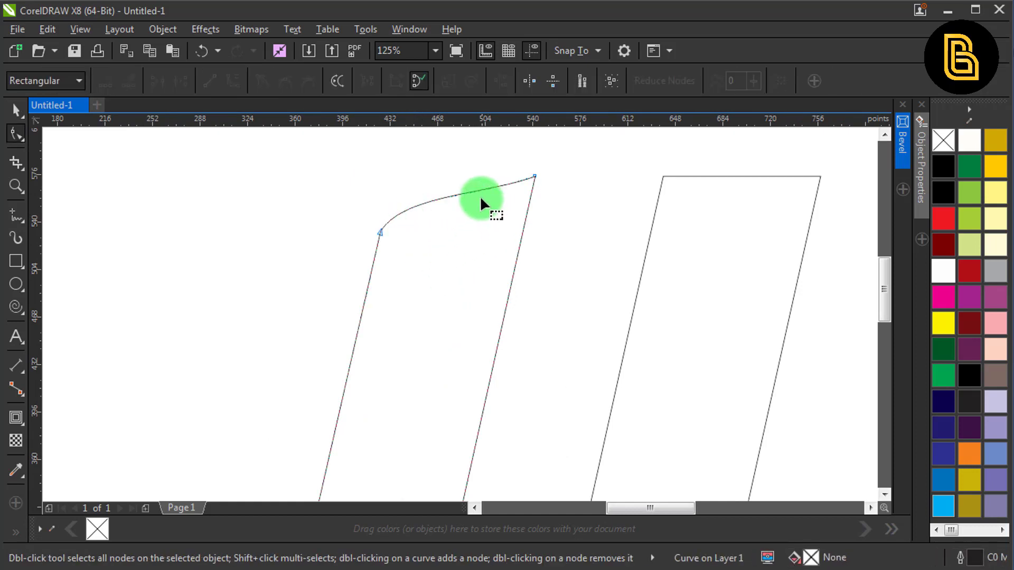
# Level the top-right node's curve handle and adjust the opposite handle to round the left shape's top into a smooth arc
pyautogui.moveTo(562, 197); pyautogui.dragTo(563, 197)
pyautogui.press('space')
pyautogui.press('space')
pyautogui.moveTo(501, 161); pyautogui.dragTo(555, 189)
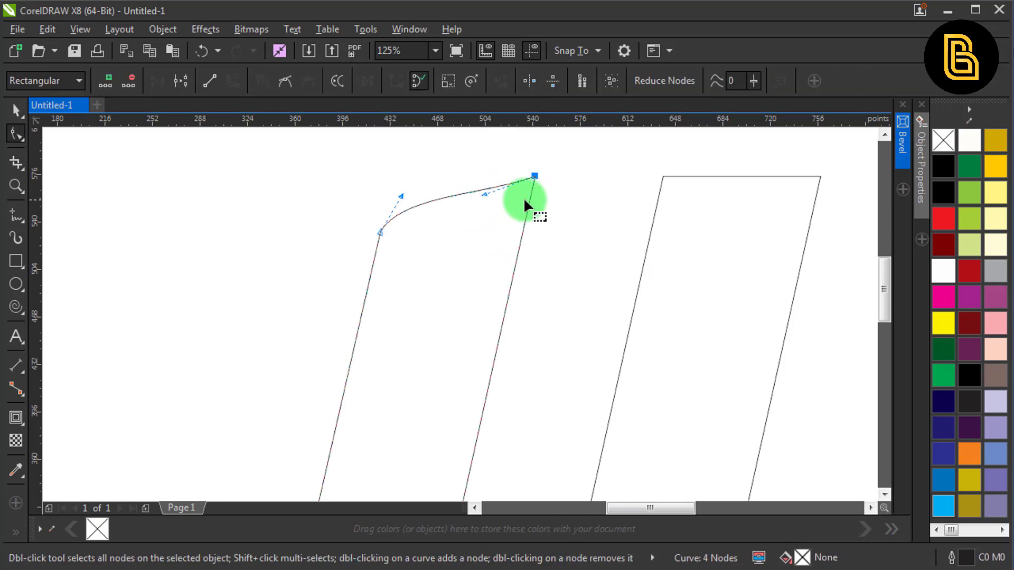
pyautogui.moveTo(485, 195); pyautogui.dragTo(470, 179)
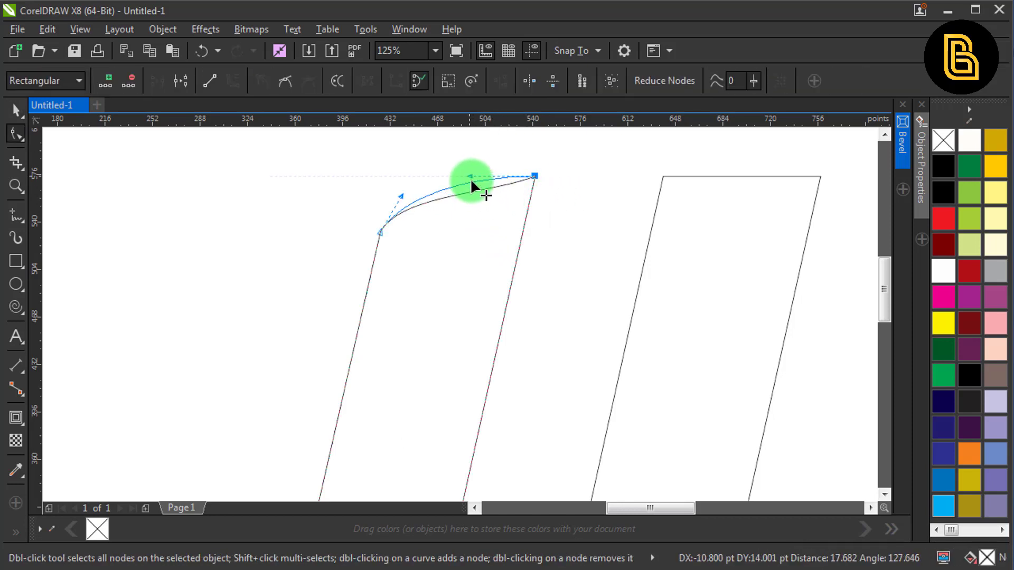
pyautogui.moveTo(401, 196); pyautogui.dragTo(392, 192)
pyautogui.press('space')
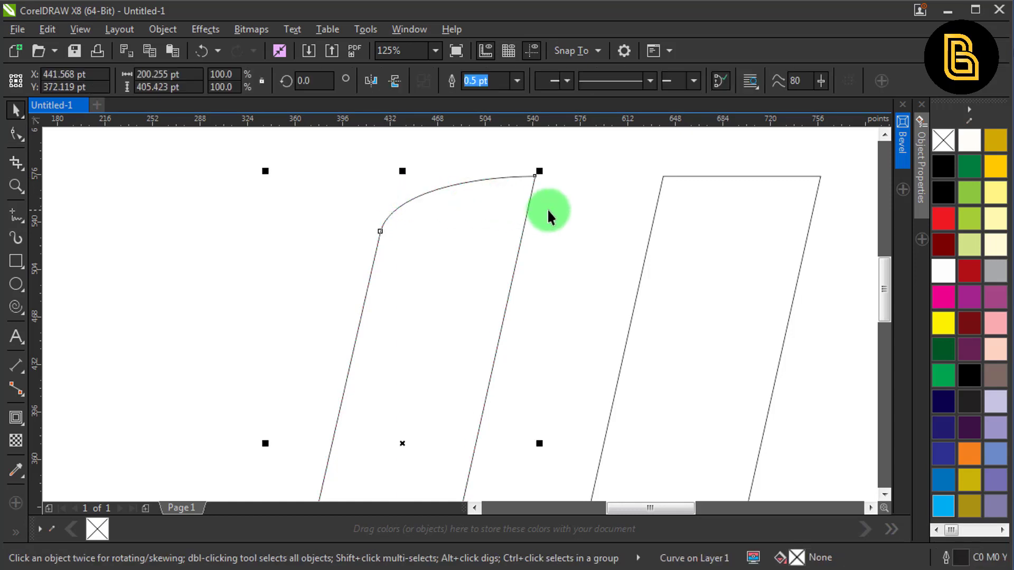
pyautogui.click(593, 208)
pyautogui.scroll(-5, 543, 198)
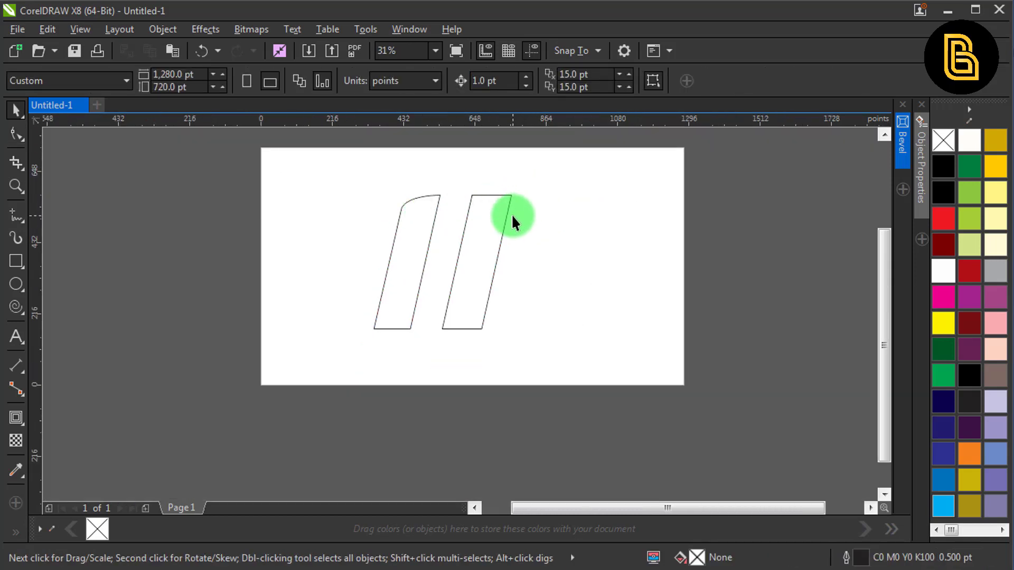
pyautogui.click(505, 236)
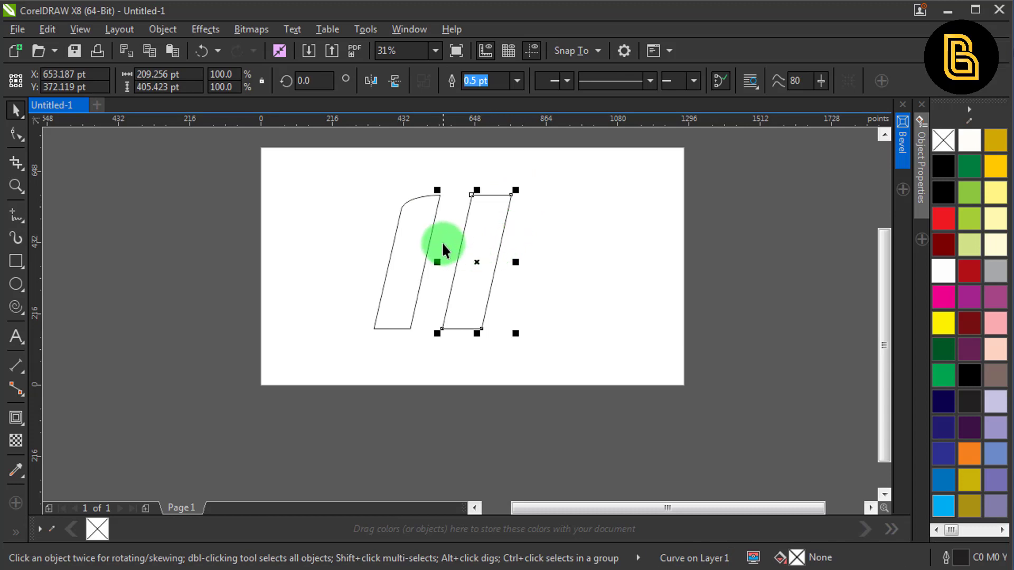
pyautogui.scroll(2, 423, 242)
pyautogui.click(411, 259)
pyautogui.scroll(-2, 410, 260)
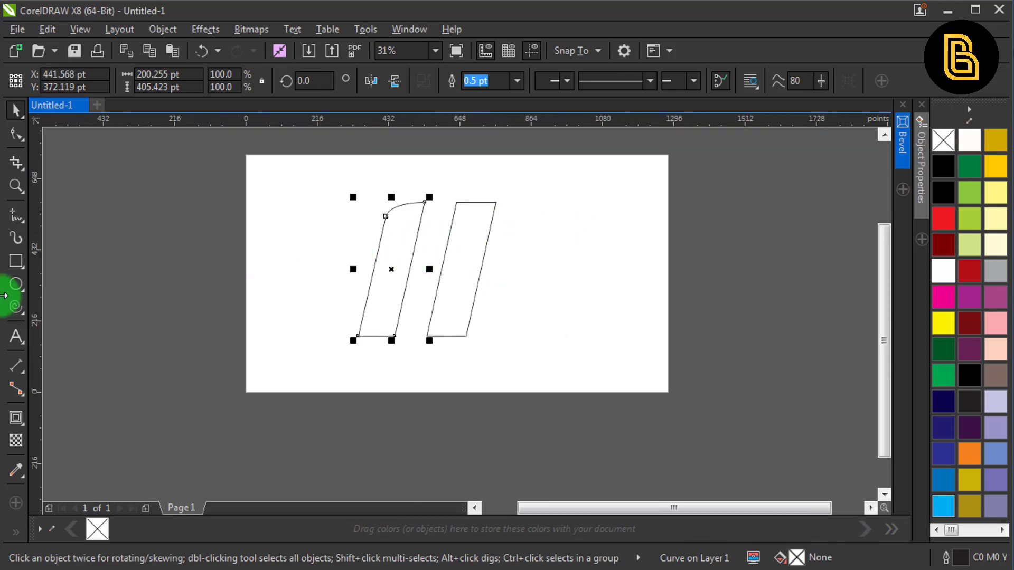
# Draw a horizontal rectangle about 185 by 77 pt across the gap, overlapping both slanted bars
pyautogui.click(16, 261)
pyautogui.press('Escape')
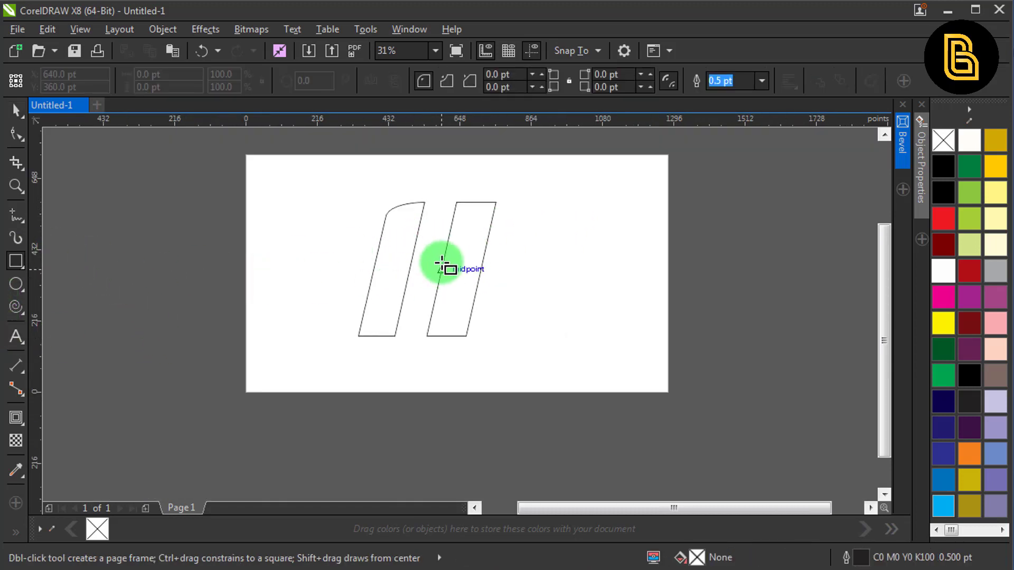
pyautogui.moveTo(400, 257); pyautogui.dragTo(431, 293)
pyautogui.scroll(2, 425, 283)
# Move the crossbar rectangle up between the slanted bars, to a centre height of about 405 pt
pyautogui.press('space')
pyautogui.keyDown('shift'); pyautogui.click(514, 231); pyautogui.keyUp('shift')
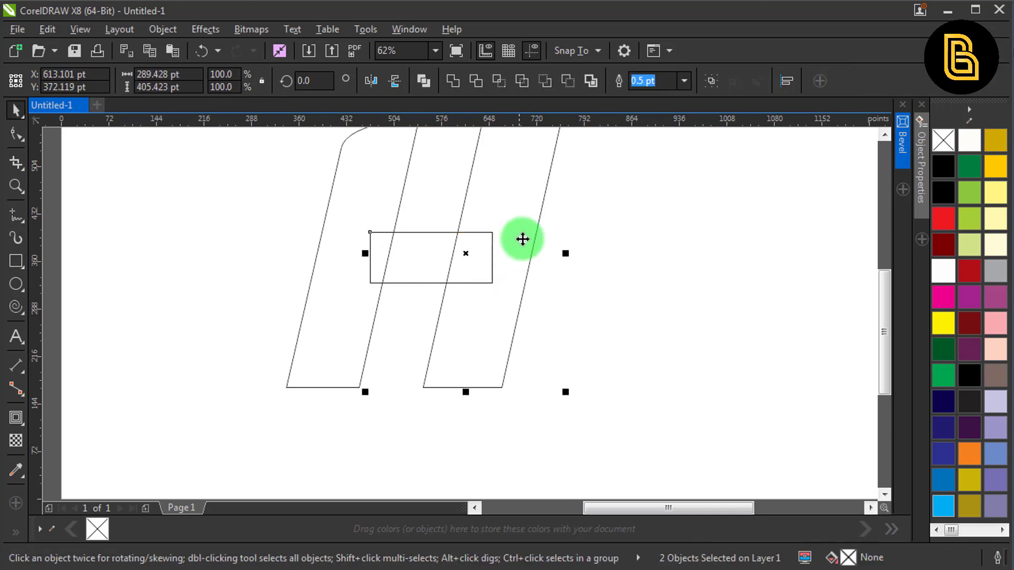
pyautogui.click(649, 269)
pyautogui.click(452, 259)
pyautogui.moveTo(461, 245); pyautogui.dragTo(412, 227)
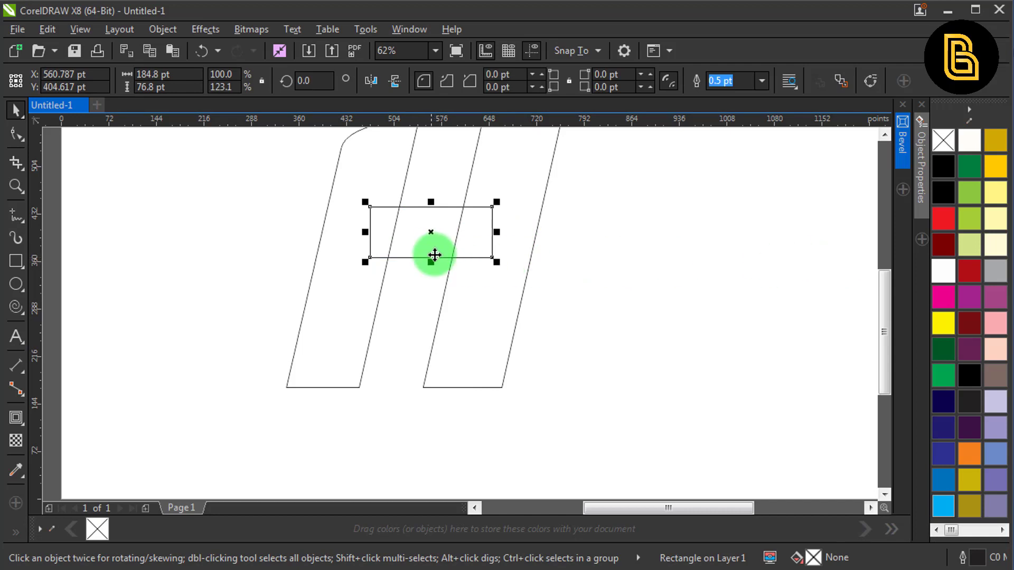
pyautogui.scroll(-2, 430, 254)
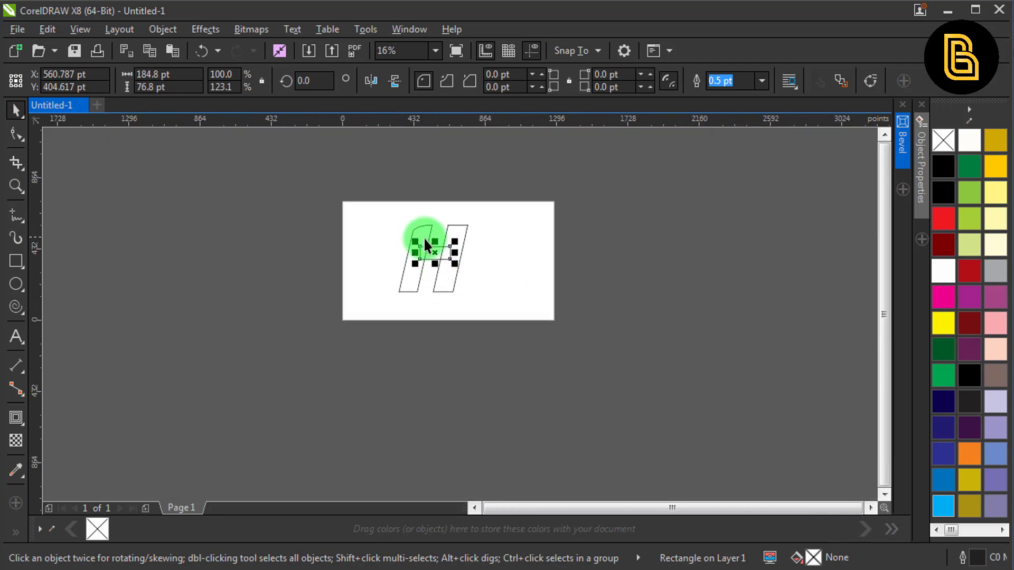
pyautogui.scroll(1, 431, 255)
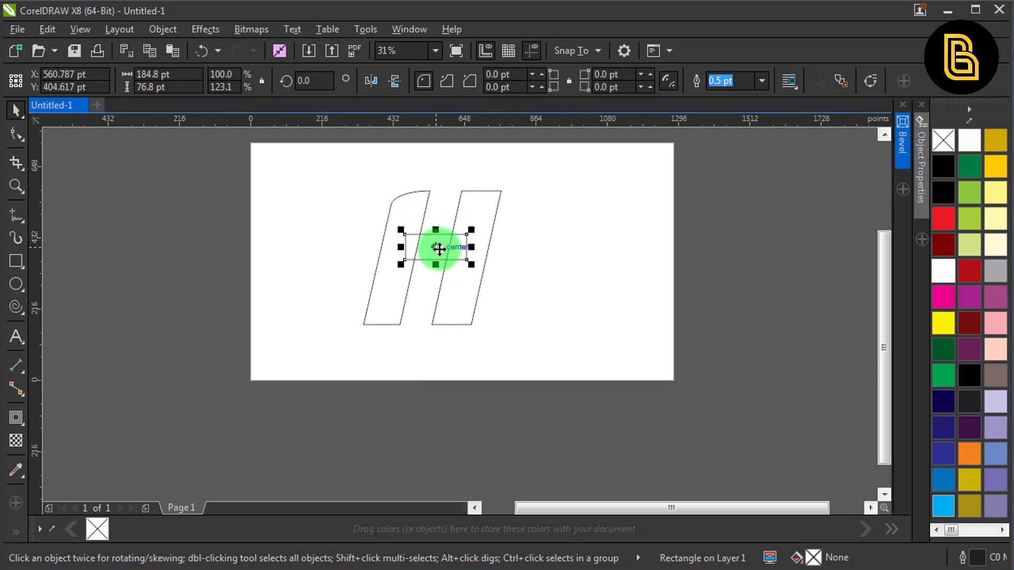
pyautogui.scroll(1, 439, 249)
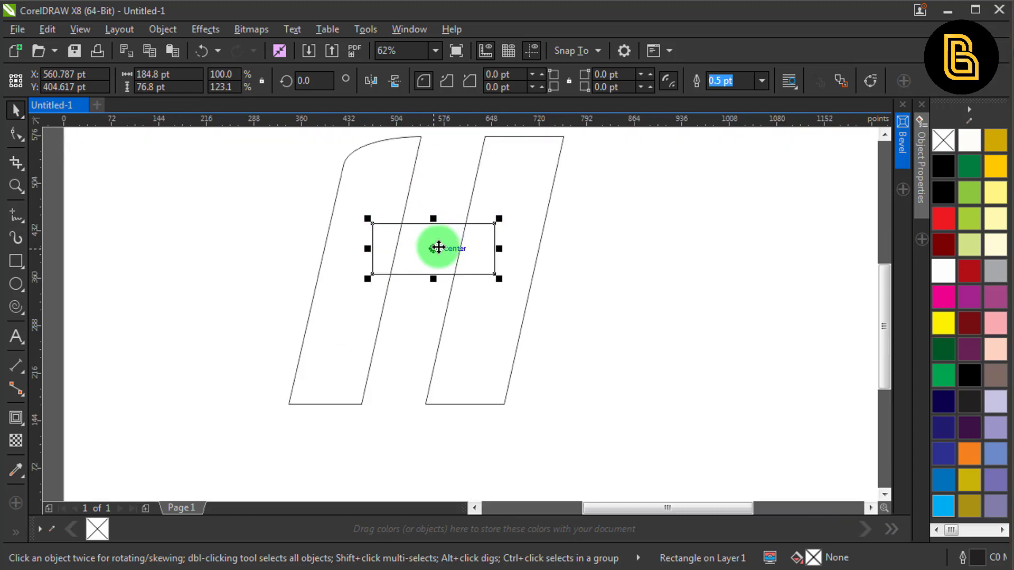
# Weld the crossbar rectangle and both slanted bars into a single H outline
pyautogui.keyDown('shift'); pyautogui.click(490, 198); pyautogui.keyUp('shift')
pyautogui.keyDown('shift'); pyautogui.click(398, 170); pyautogui.keyUp('shift')
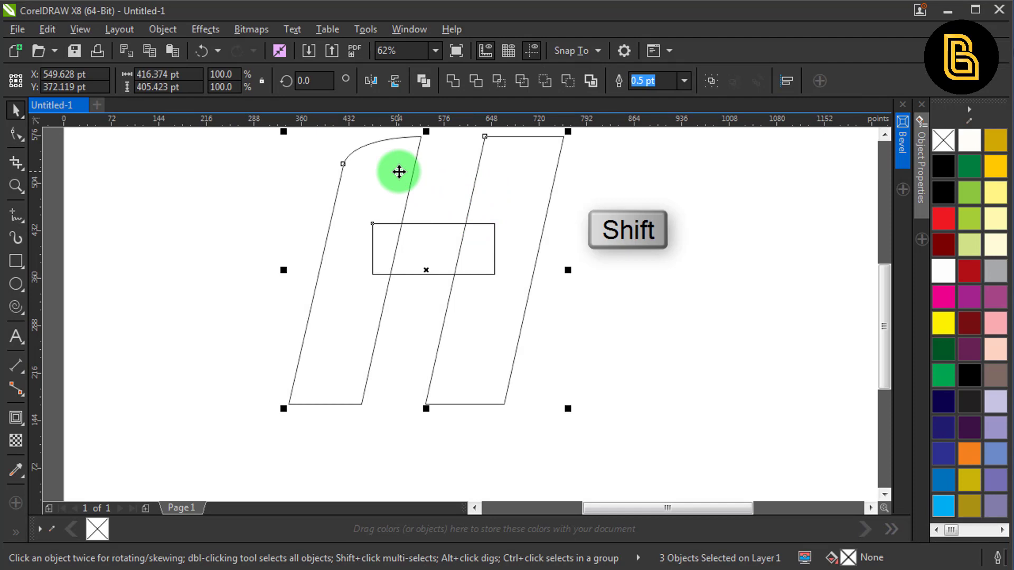
pyautogui.click(423, 82)
pyautogui.scroll(-1, 478, 237)
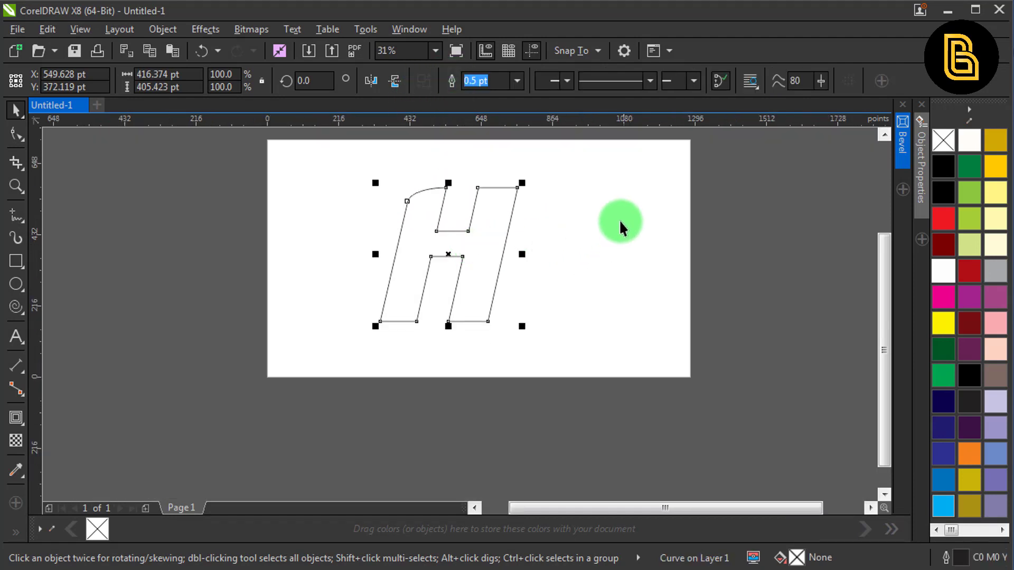
# Scale the H shape down proportionally about its centre and deselect it
pyautogui.click(599, 215)
pyautogui.moveTo(597, 214); pyautogui.dragTo(567, 241)
pyautogui.click(463, 267)
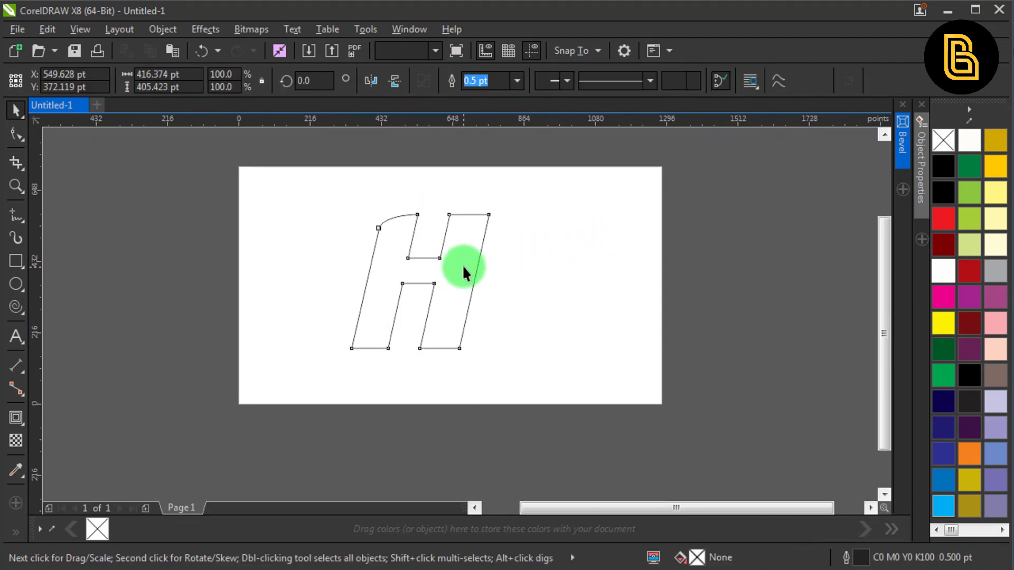
pyautogui.moveTo(493, 209); pyautogui.dragTo(483, 220)
pyautogui.click(576, 247)
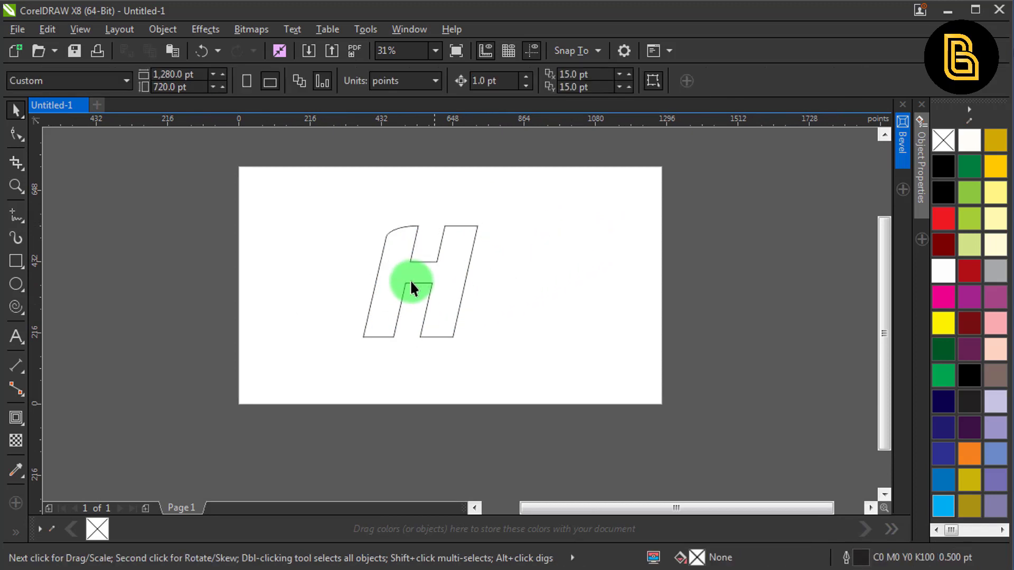
# Draw a circle about 558 pt in diameter around the H, centred at about X 572, Y 360 pt
pyautogui.click(16, 284)
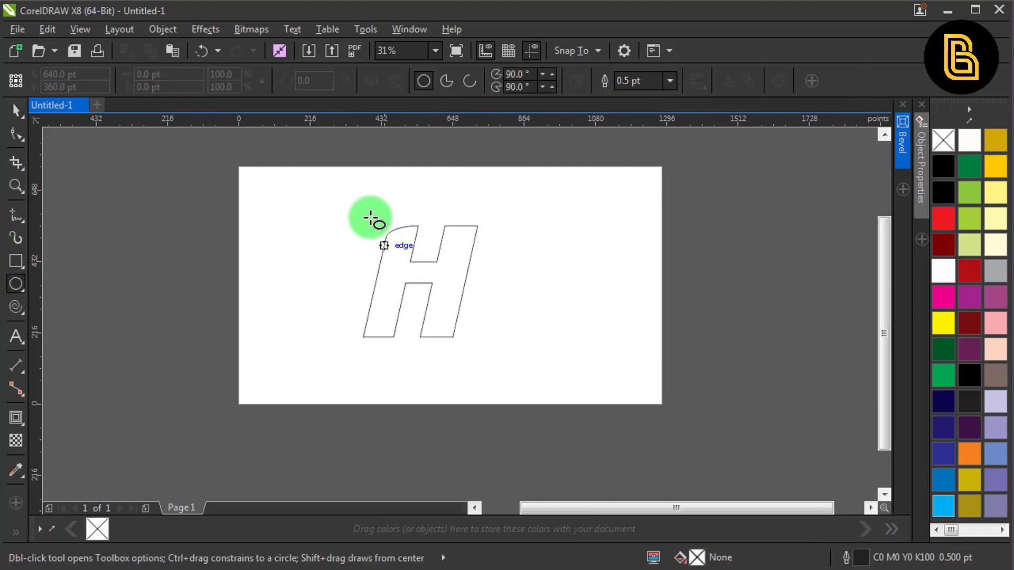
pyautogui.moveTo(371, 217); pyautogui.dragTo(536, 387)
pyautogui.press('space')
pyautogui.moveTo(506, 296); pyautogui.dragTo(493, 290)
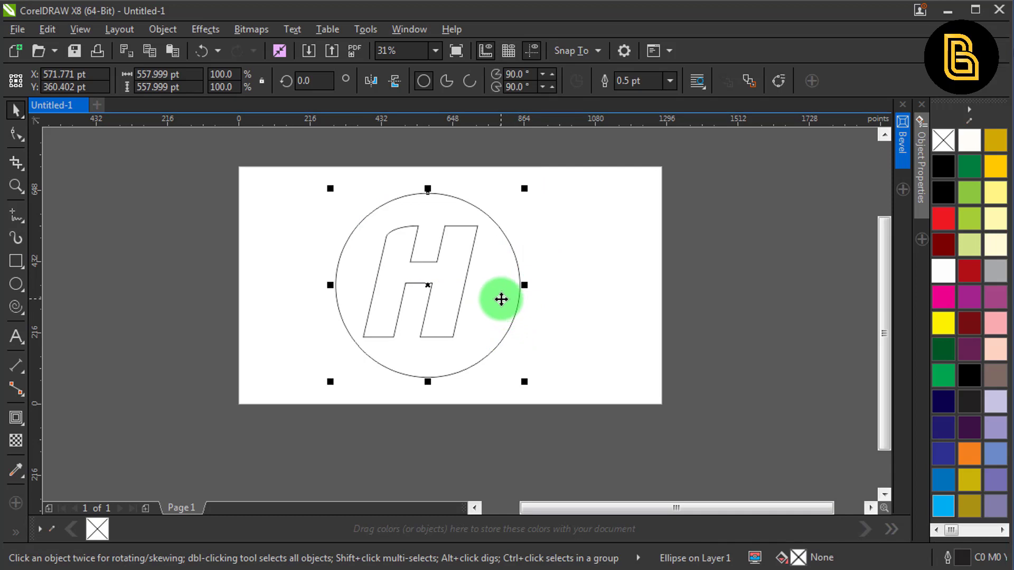
# Duplicate the circle at about 88% size and move the copy up and right to about X 596, Y 402 pt
pyautogui.moveTo(526, 187)
pyautogui.mouseDown()
pyautogui.moveTo(519, 179)
pyautogui.moveTo(506, 200)
pyautogui.moveTo(515, 181)
pyautogui.mouseUp()
pyautogui.rightClick(515, 182)
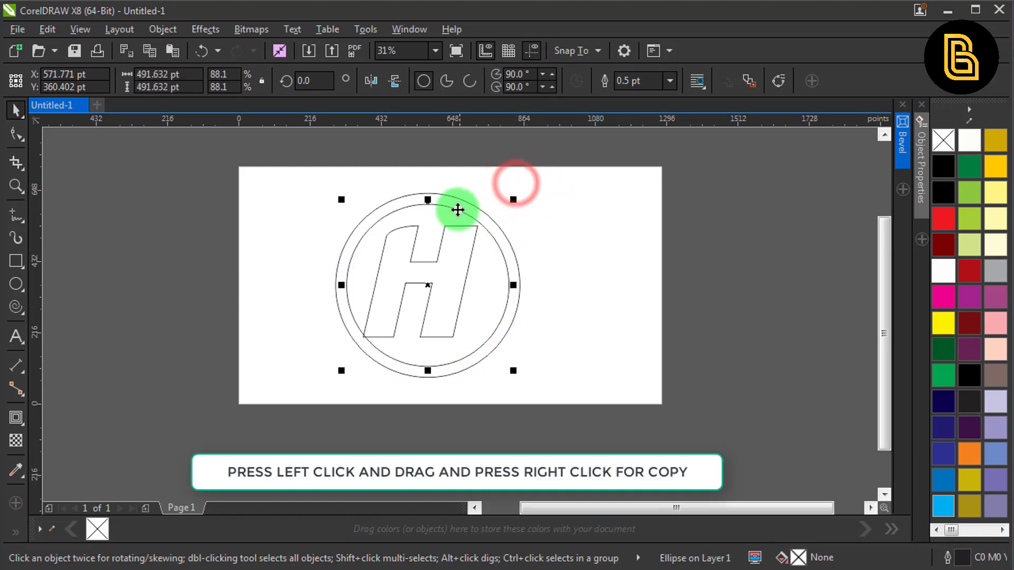
pyautogui.scroll(2, 446, 208)
pyautogui.moveTo(442, 225); pyautogui.dragTo(457, 199)
pyautogui.scroll(-1, 472, 225)
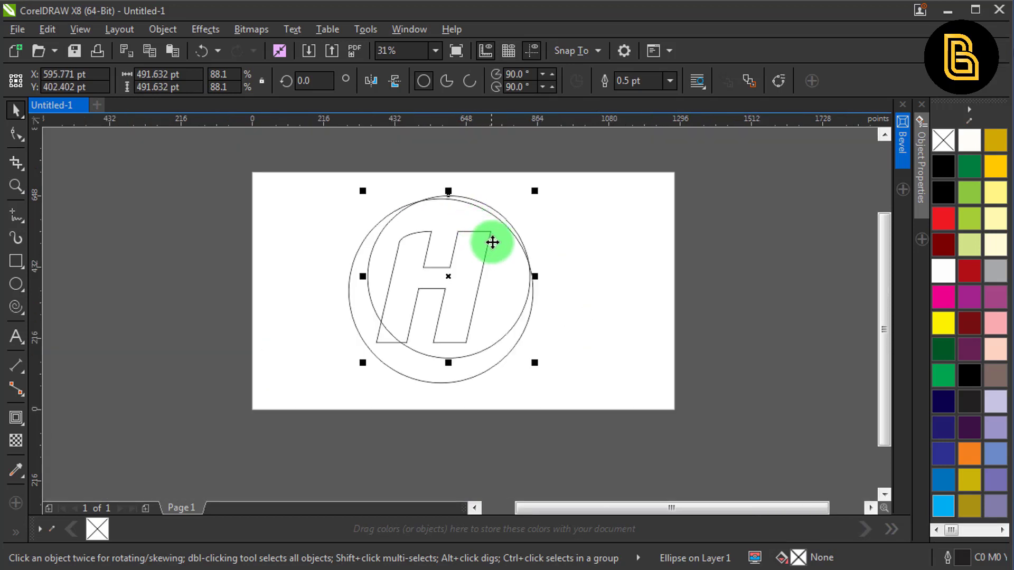
# Enlarge the inner circle towards its upper right to a diameter of about 504 pt
pyautogui.scroll(1, 520, 183)
pyautogui.moveTo(548, 202); pyautogui.dragTo(558, 195)
pyautogui.scroll(-1, 510, 307)
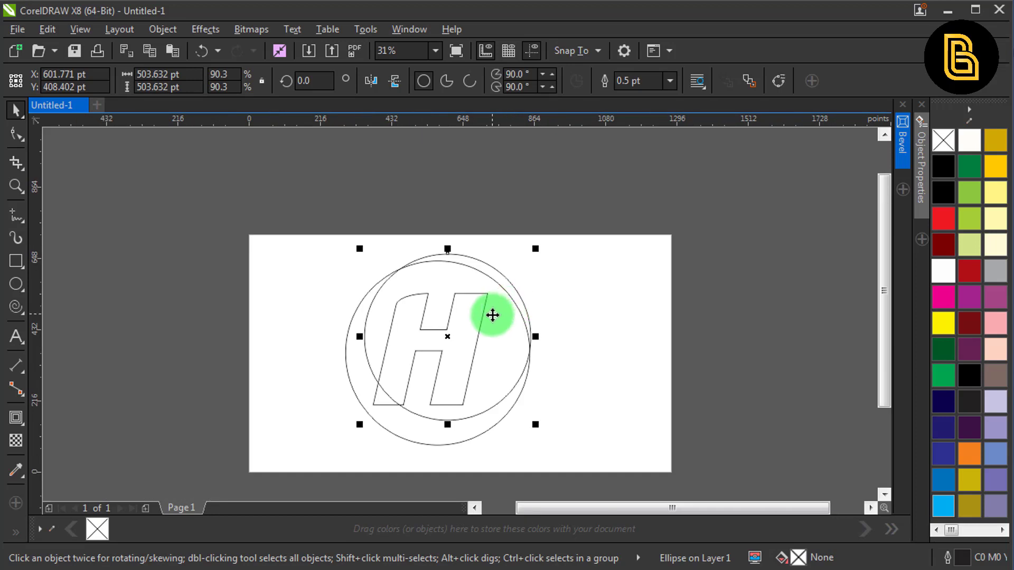
# Shift the inner circle slightly left and nudge it down to a centre of about X 599, Y 402 pt
pyautogui.scroll(1, 476, 328)
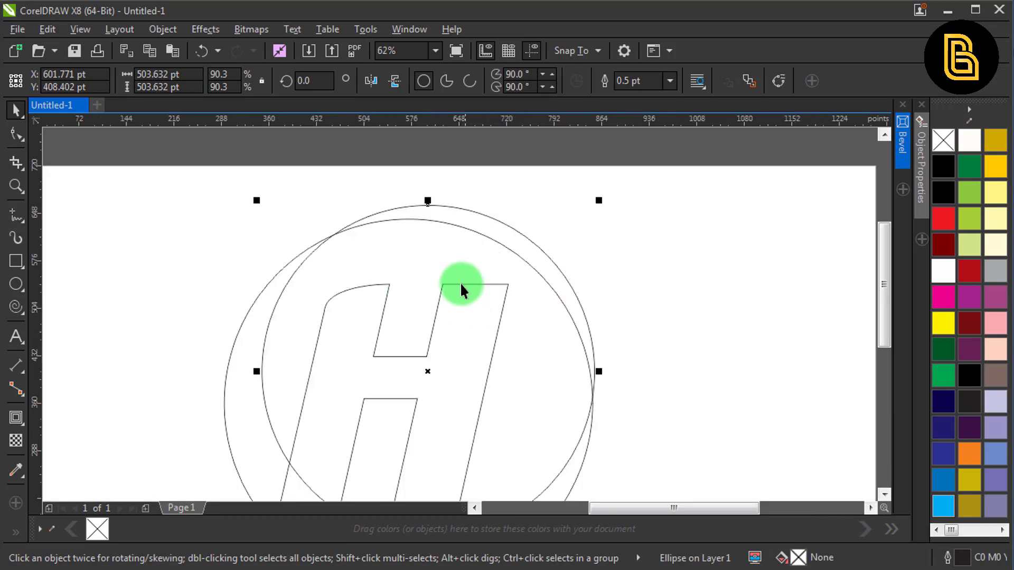
pyautogui.moveTo(453, 265); pyautogui.dragTo(449, 264)
pyautogui.scroll(-1, 448, 264)
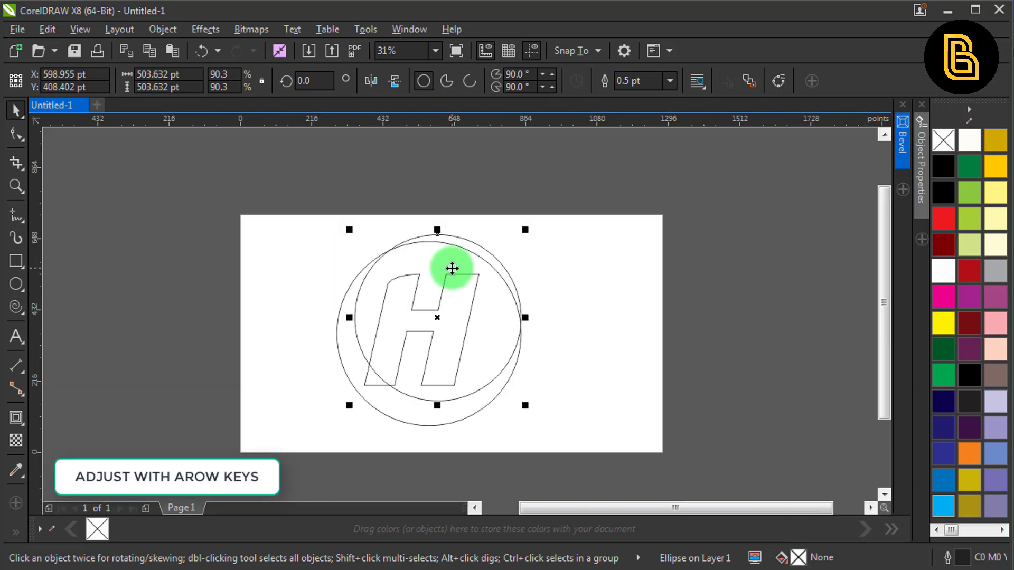
pyautogui.press('Down')
pyautogui.press('Down')
pyautogui.press('Down')
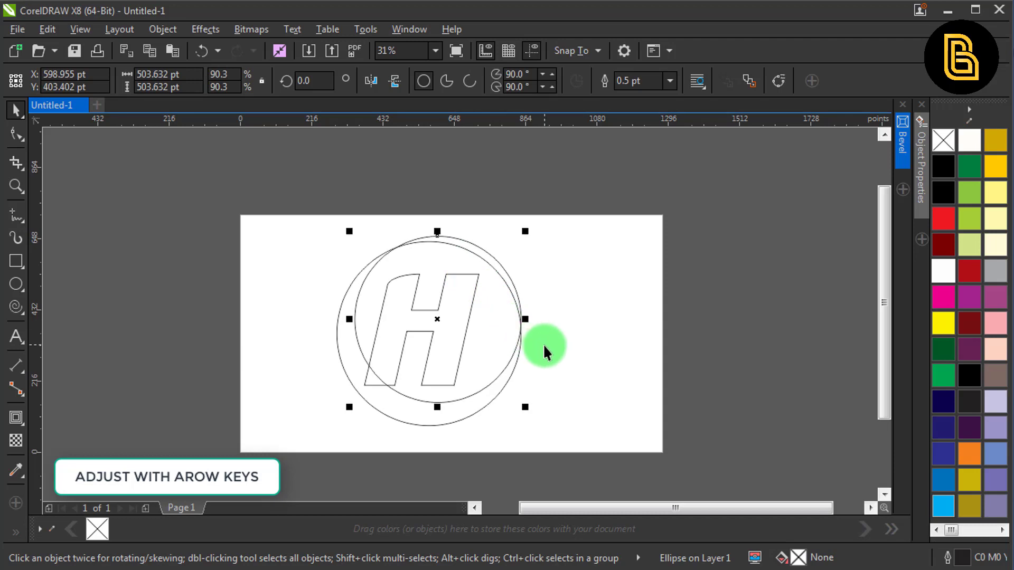
pyautogui.press('Down')
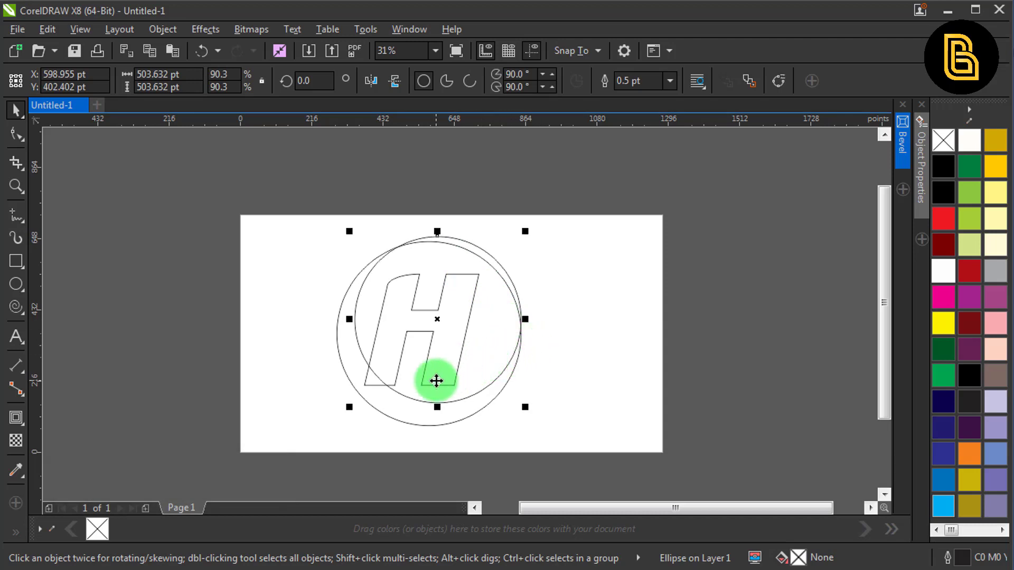
# Nudge the larger outer circle up to a centre height of about 370 pt
pyautogui.click(397, 417)
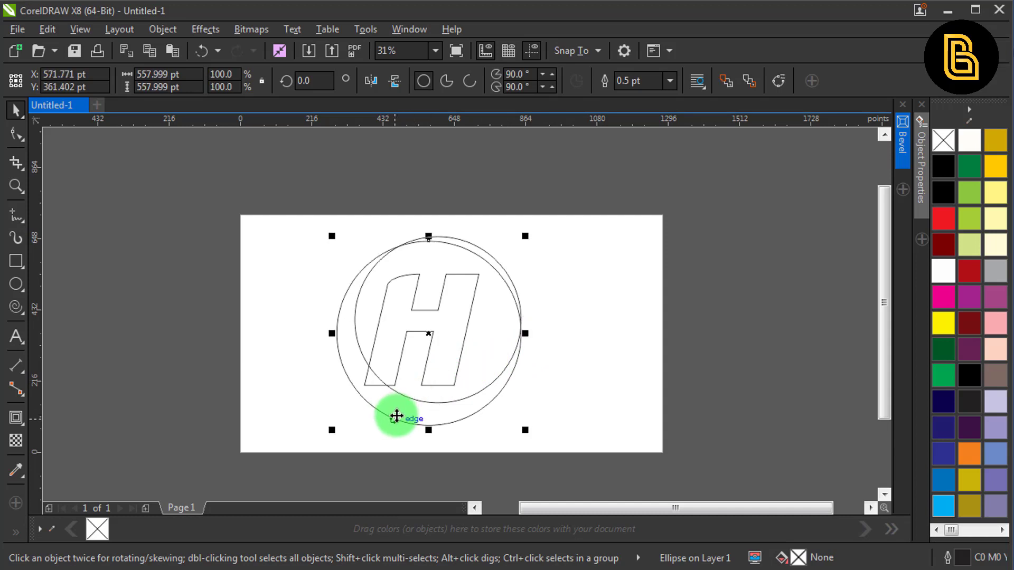
pyautogui.press('Up')
pyautogui.press('Up')
pyautogui.press('Up')
pyautogui.press('Up')
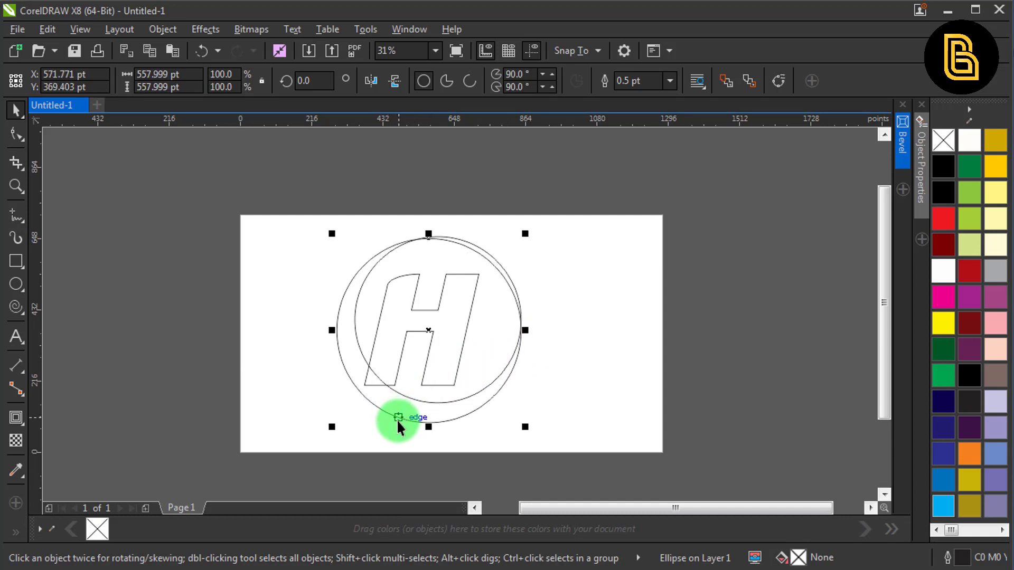
pyautogui.press('Up')
pyautogui.press('Up')
# Nudge the inner circle up and right to a centre of about X 605, Y 417 pt
pyautogui.moveTo(398, 420); pyautogui.dragTo(419, 404)
pyautogui.press('Up')
pyautogui.press('Up')
pyautogui.press('Up')
pyautogui.press('Up')
pyautogui.press('Up')
pyautogui.press('Up')
pyautogui.press('Up')
pyautogui.press('Up')
pyautogui.press('Up')
pyautogui.press('Up')
pyautogui.press('Up')
pyautogui.press('Up')
pyautogui.press('Up')
pyautogui.press('Up')
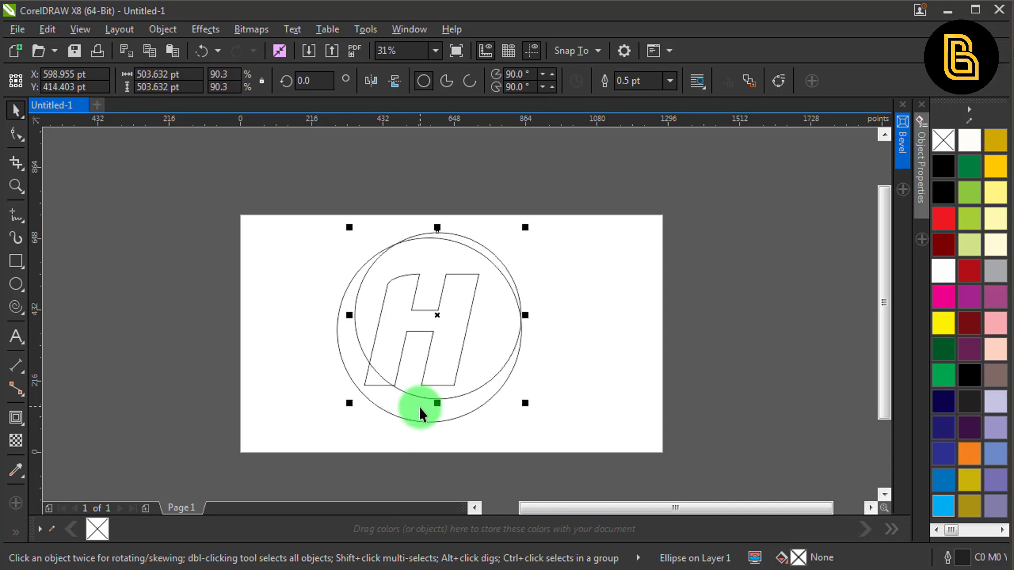
pyautogui.press('Up')
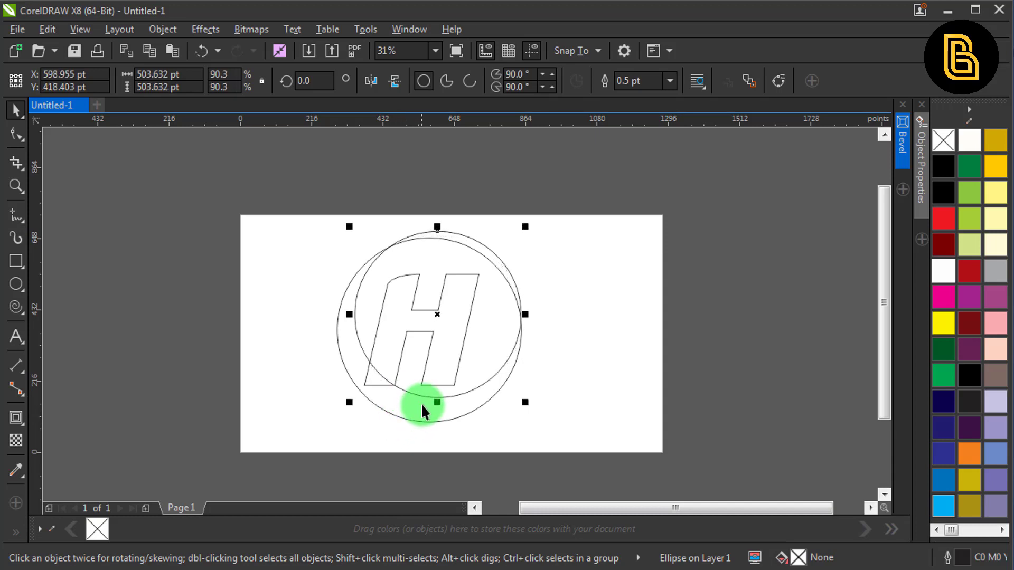
pyautogui.press('Right')
pyautogui.press('Right')
pyautogui.press('Right')
pyautogui.press('Right')
pyautogui.press('Right')
pyautogui.press('Right')
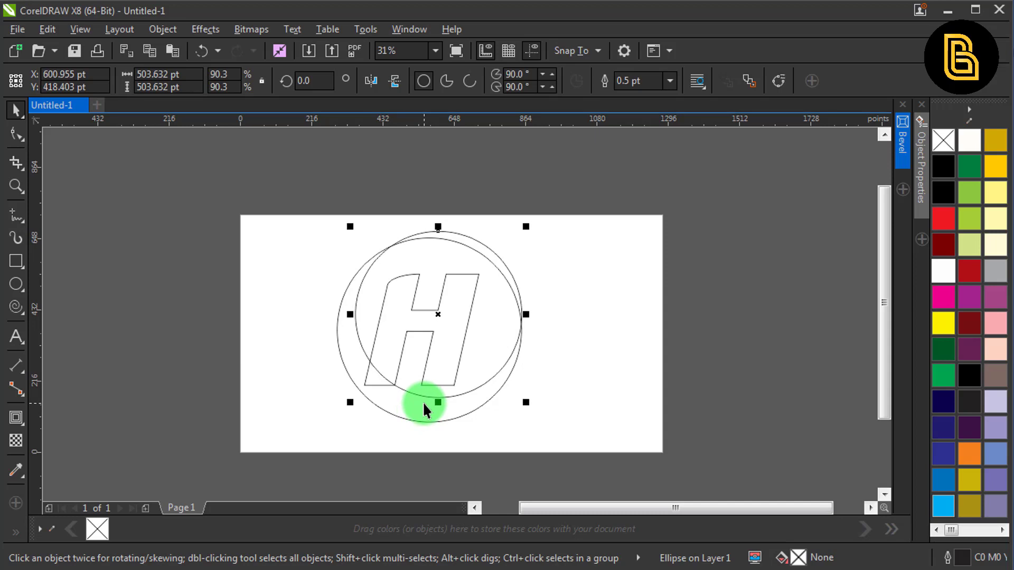
pyautogui.press('Down')
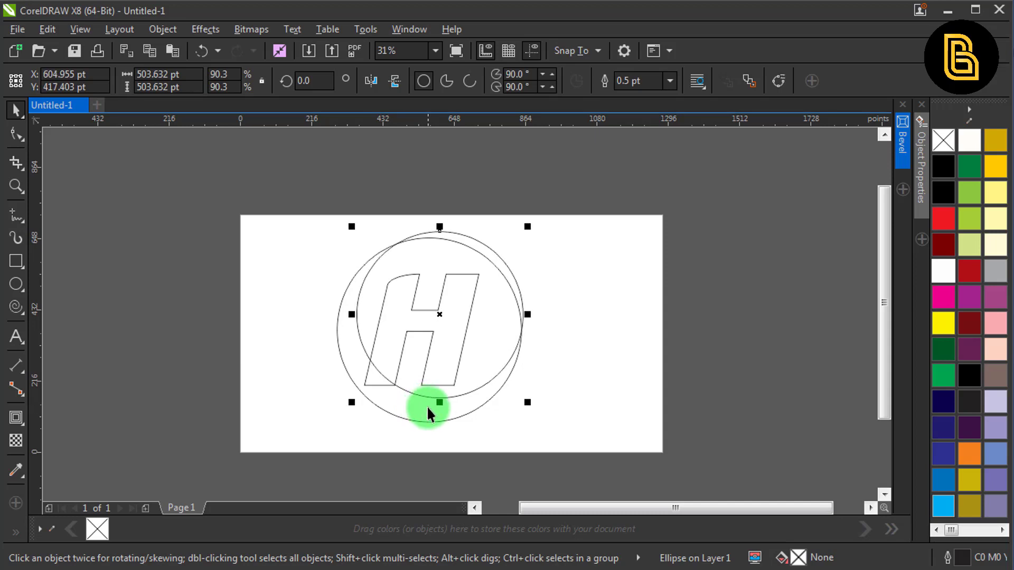
# Trim the outer circle with the inner circle into a crescent, keeping the inner circle in its place
pyautogui.keyDown('shift'); pyautogui.click(398, 404); pyautogui.keyUp('shift')
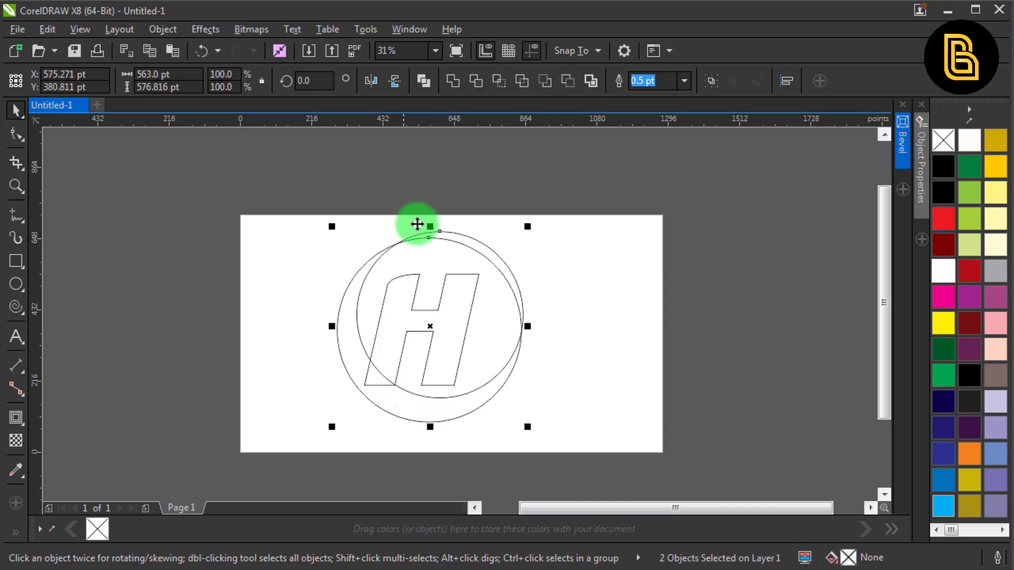
pyautogui.click(544, 82)
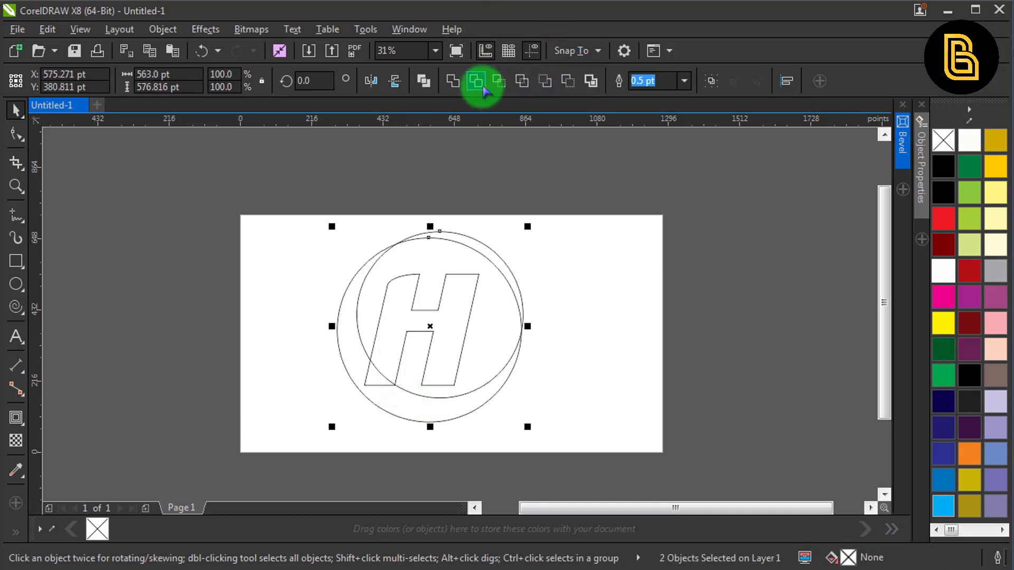
pyautogui.click(527, 228)
pyautogui.moveTo(440, 232); pyautogui.dragTo(651, 226)
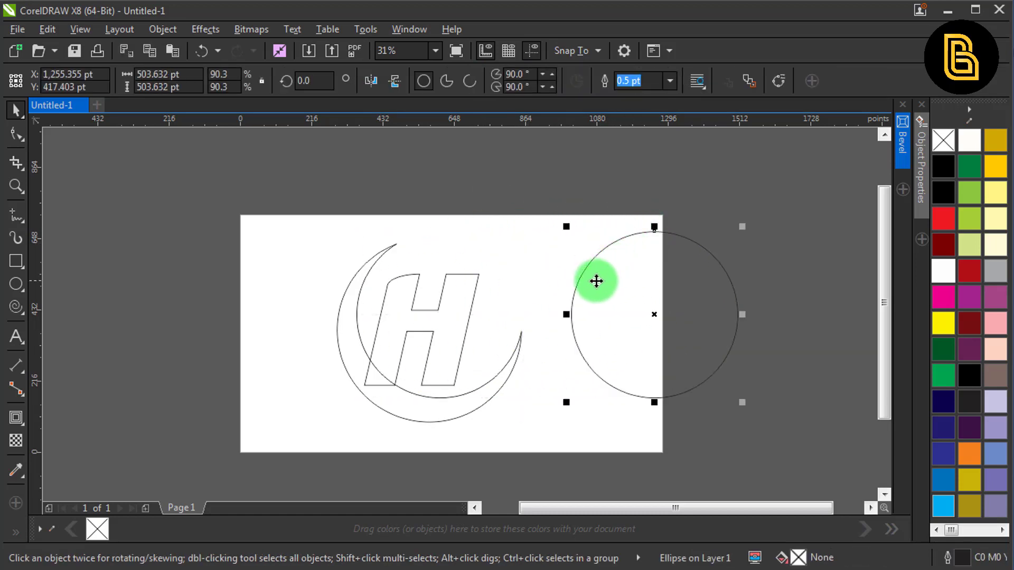
pyautogui.hotkey('ctrl', 'z')
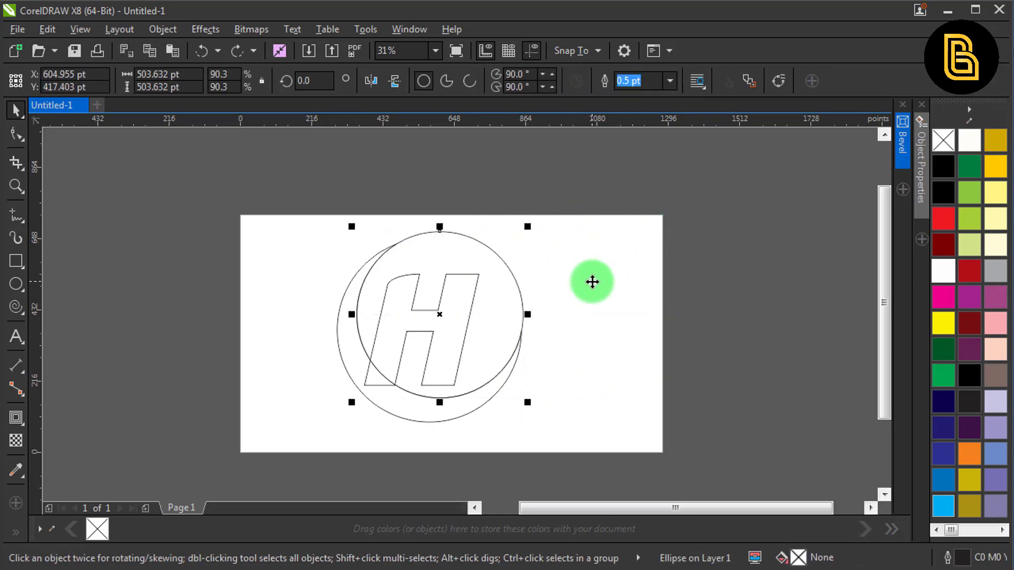
# Scale the inner circle down to about 467 pt and place a duplicate lower left at about X 573, Y 362 pt
pyautogui.moveTo(529, 224)
pyautogui.mouseDown()
pyautogui.moveTo(514, 244)
pyautogui.moveTo(518, 236)
pyautogui.mouseUp()
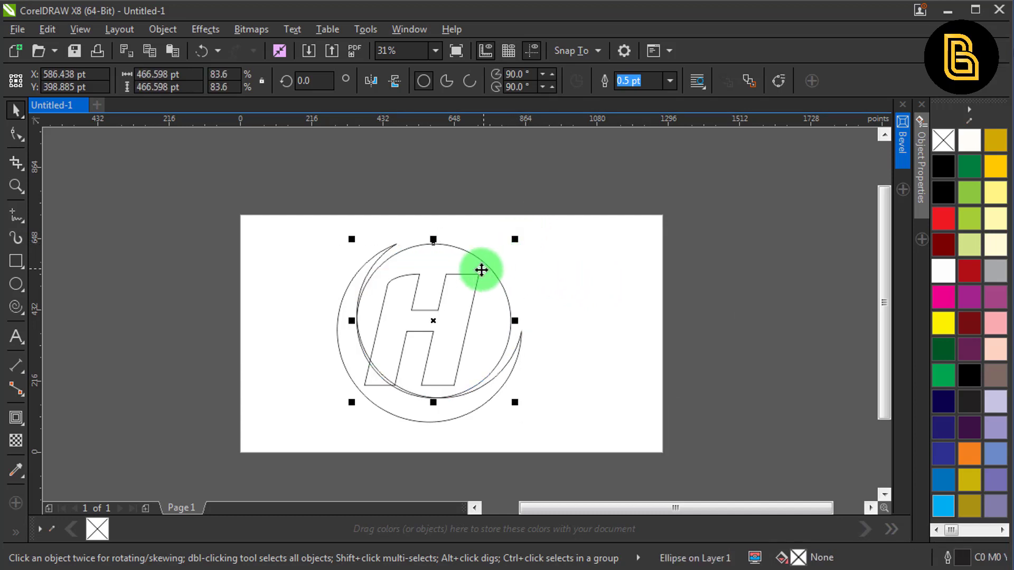
pyautogui.scroll(1, 481, 270)
pyautogui.moveTo(428, 251); pyautogui.dragTo(419, 272)
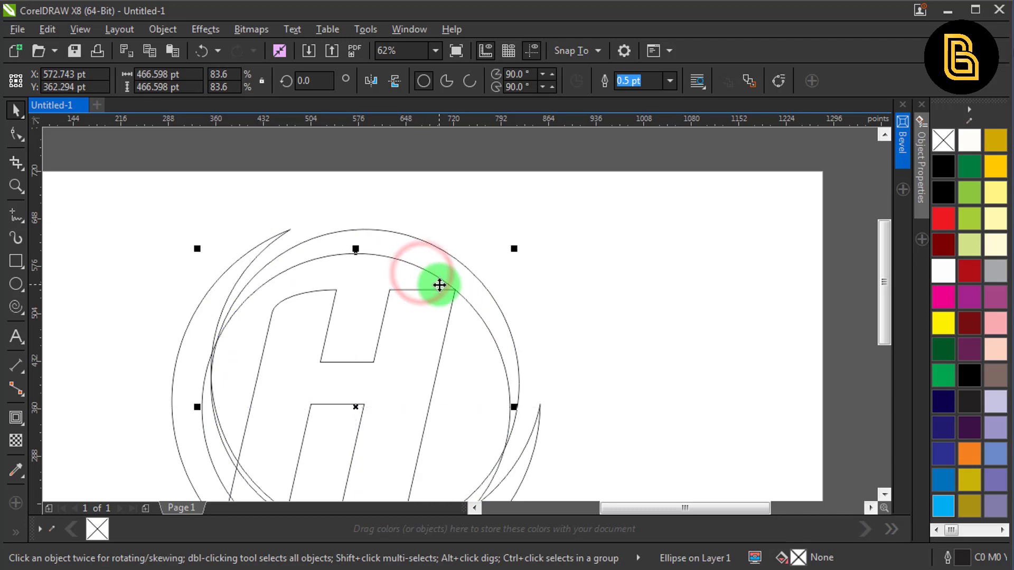
# Nudge the duplicate circle left and down to a centre of about X 559, Y 356 pt
pyautogui.press('Left')
pyautogui.press('Left')
pyautogui.press('Left')
pyautogui.press('Left')
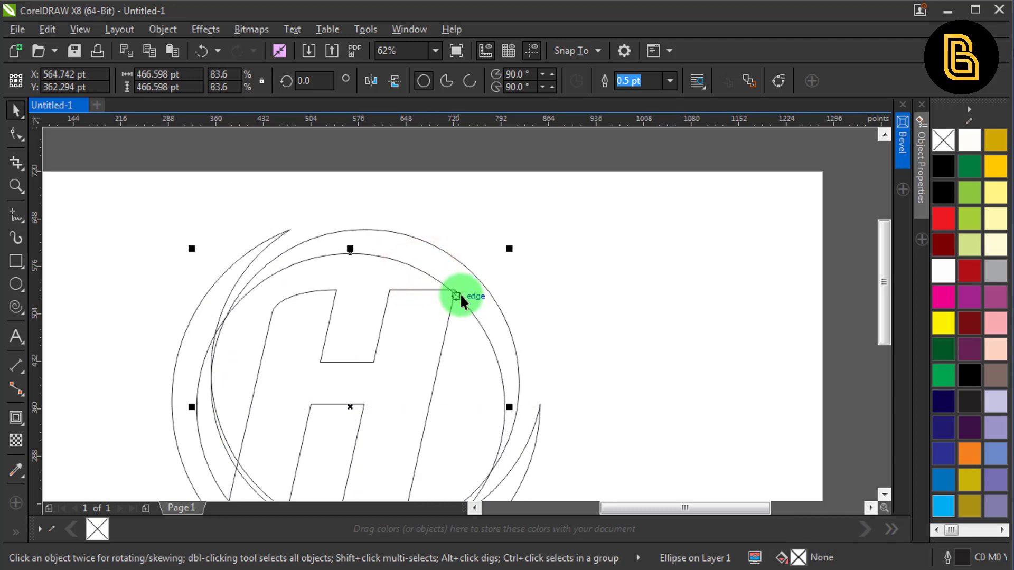
pyautogui.press('Down')
pyautogui.press('Down')
pyautogui.press('Down')
pyautogui.press('Down')
pyautogui.press('Left')
pyautogui.press('Left')
pyautogui.press('Left')
pyautogui.press('Left')
pyautogui.press('Left')
pyautogui.press('Left')
pyautogui.press('Down')
pyautogui.press('Down')
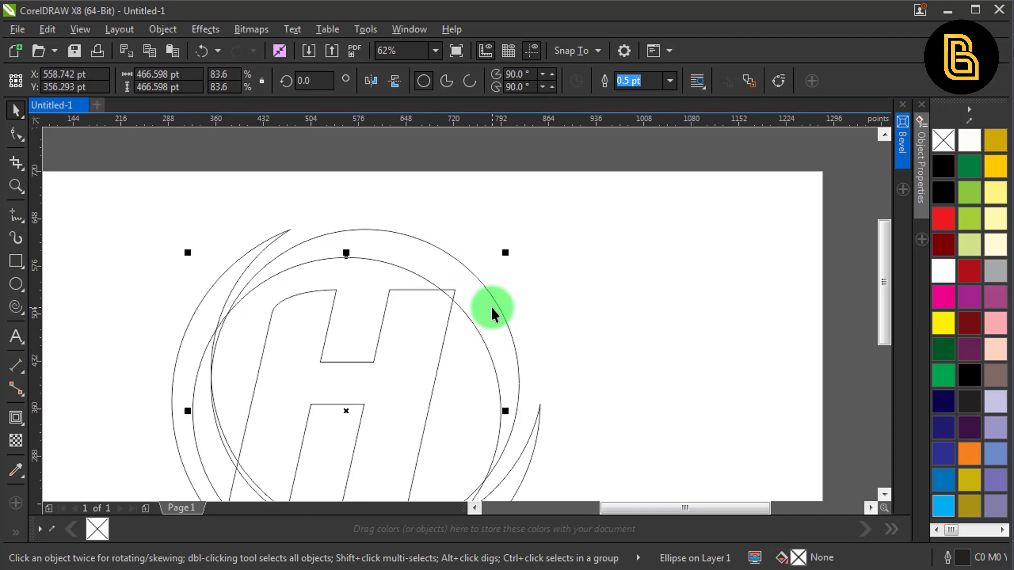
# Trim the upper circle with its lower duplicate to form a second crescent, and delete the leftover duplicate circle
pyautogui.keyDown('shift'); pyautogui.click(439, 251); pyautogui.keyUp('shift')
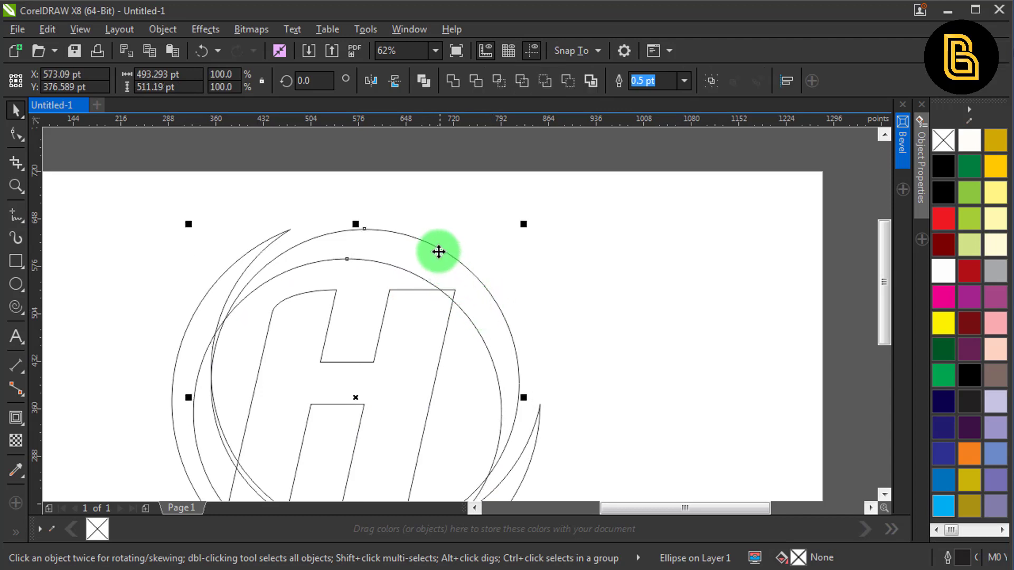
pyautogui.click(474, 80)
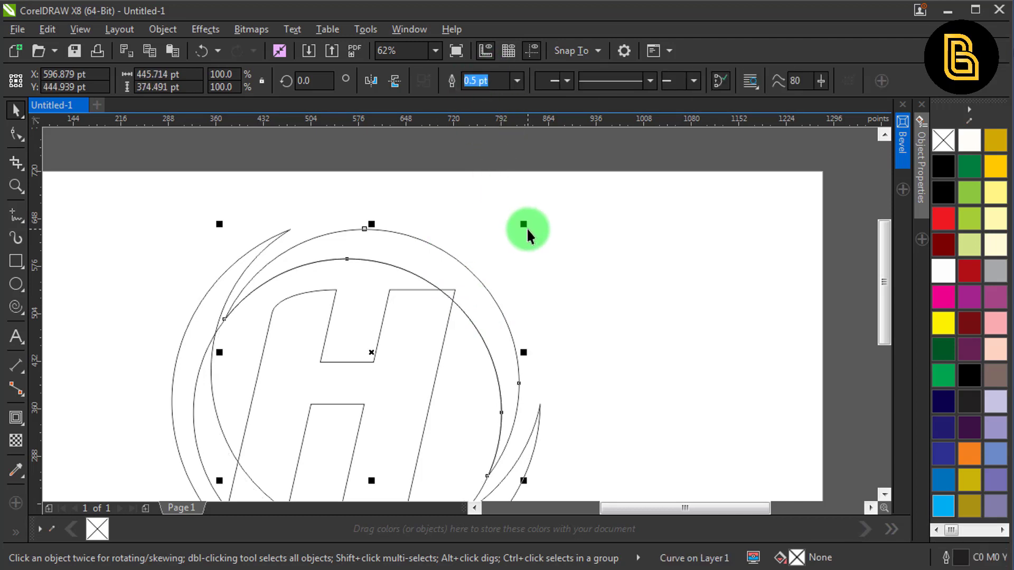
pyautogui.click(471, 216)
pyautogui.click(335, 280)
pyautogui.press('Delete')
pyautogui.moveTo(401, 285); pyautogui.dragTo(418, 200)
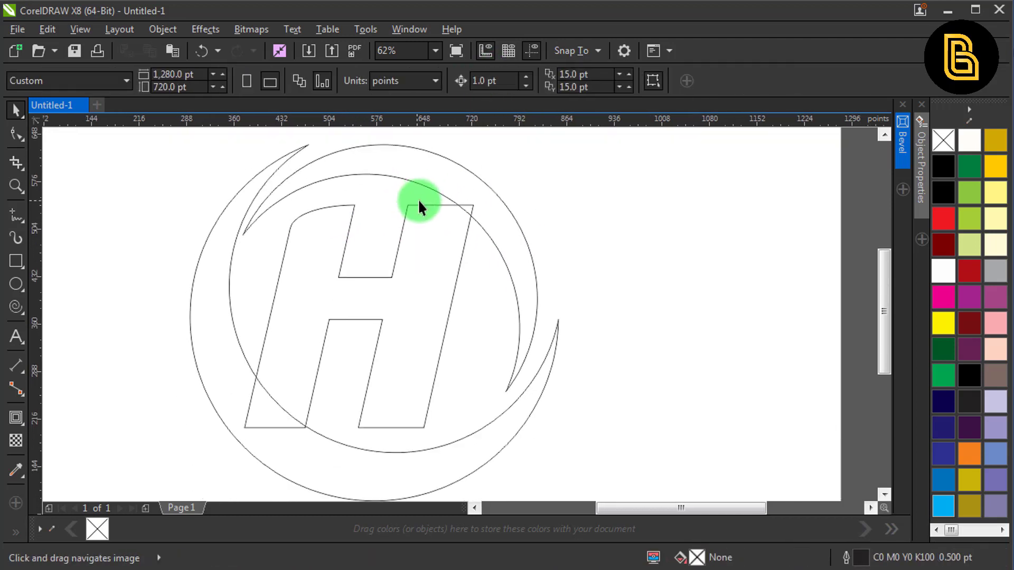
# Nudge the upper crescent right and down to a centre of about X 606, Y 440 pt
pyautogui.scroll(-1, 499, 289)
pyautogui.click(511, 280)
pyautogui.scroll(1, 518, 303)
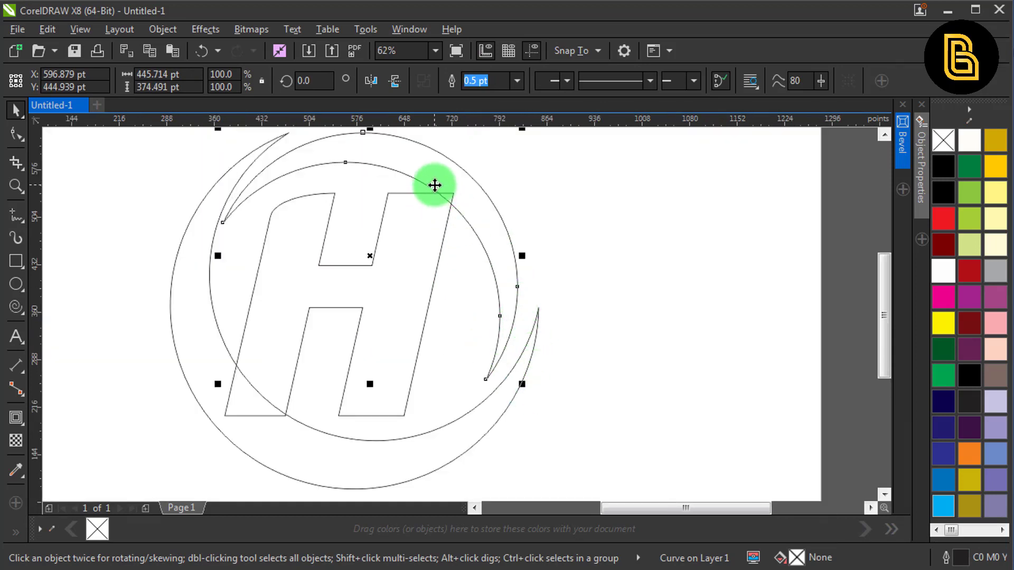
pyautogui.press('Right')
pyautogui.press('Right')
pyautogui.press('Right')
pyautogui.press('Right')
pyautogui.press('Right')
pyautogui.press('Right')
pyautogui.press('Right')
pyautogui.press('Right')
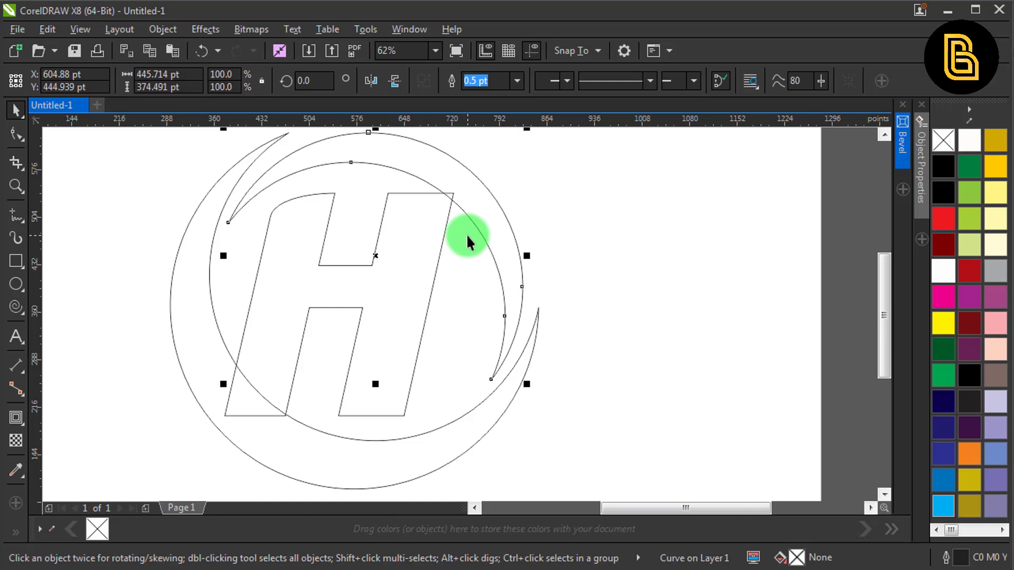
pyautogui.press('Right')
pyautogui.moveTo(467, 239); pyautogui.dragTo(470, 244)
pyautogui.press('Down')
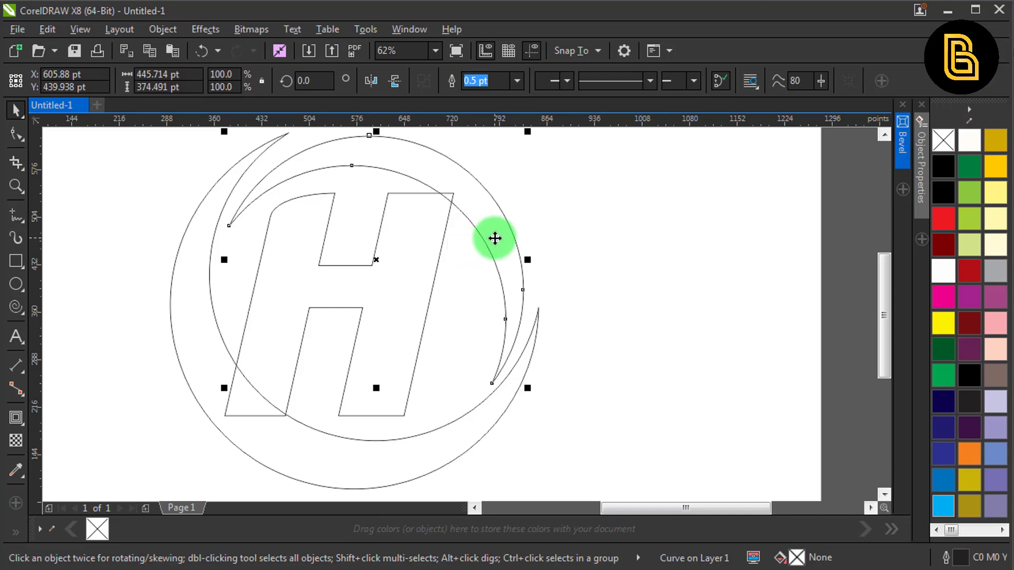
# Weld the H and the large lower crescent into one outline and deselect it
pyautogui.moveTo(539, 204); pyautogui.dragTo(534, 237)
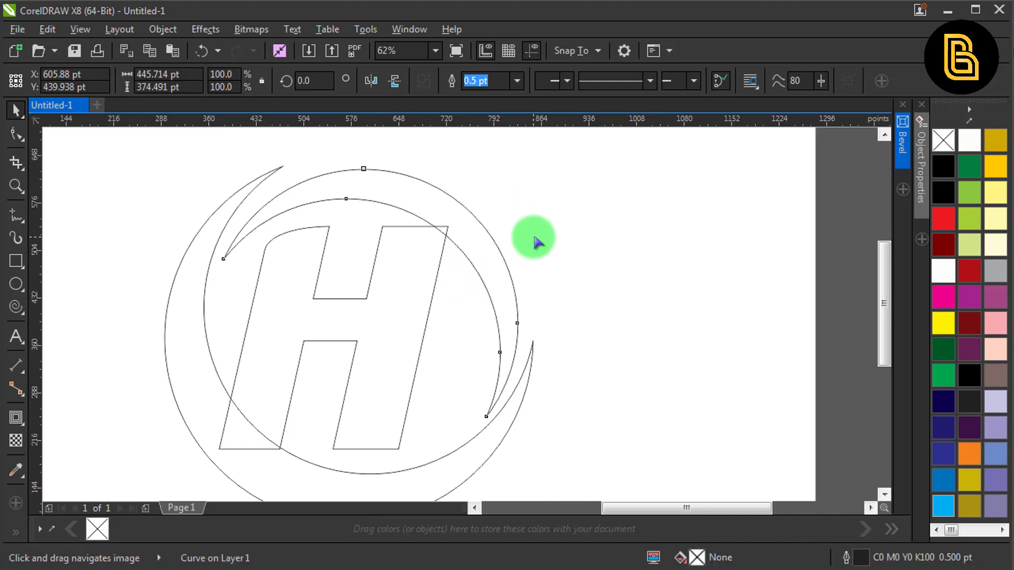
pyautogui.click(417, 261)
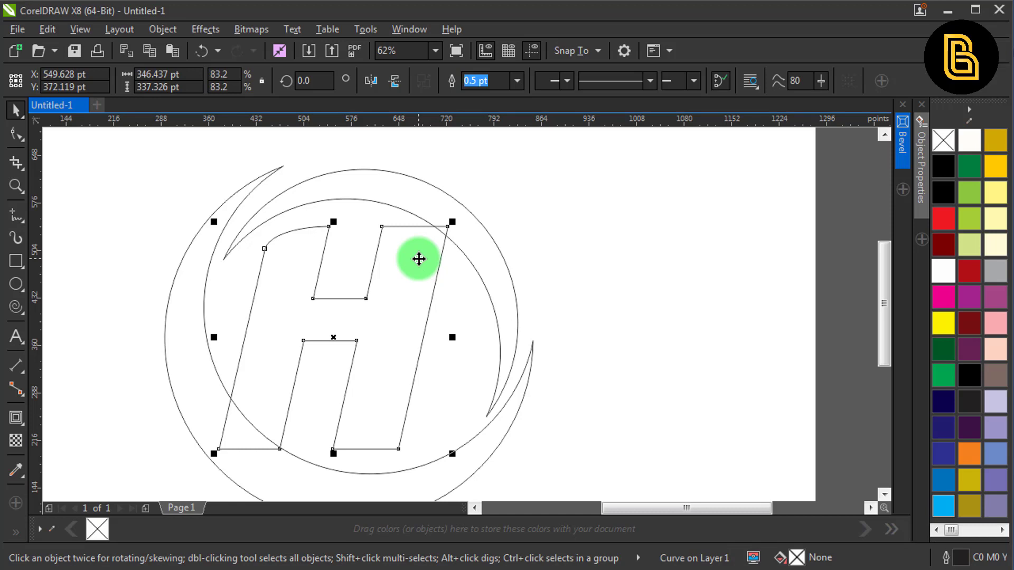
pyautogui.moveTo(414, 269); pyautogui.dragTo(444, 383)
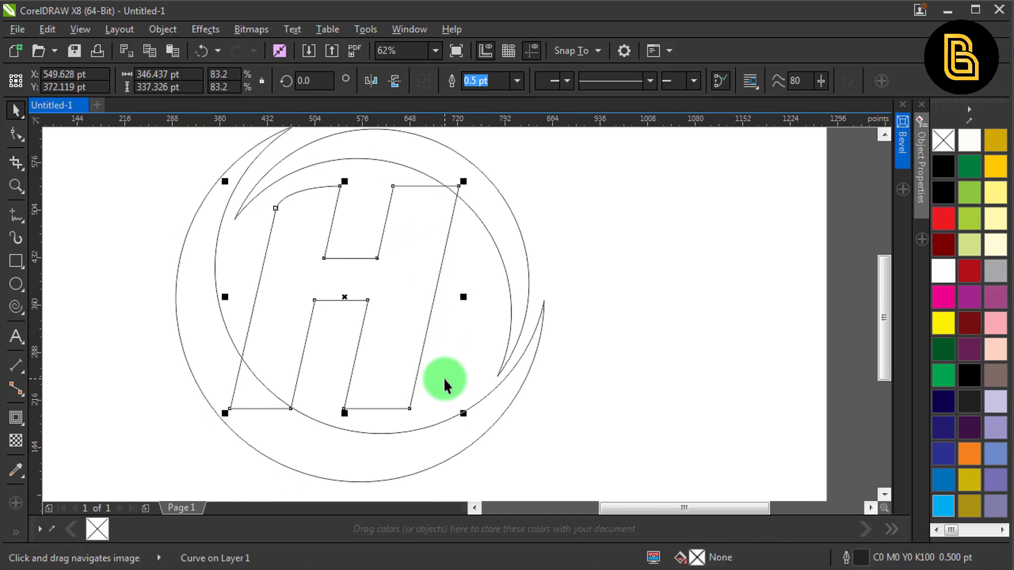
pyautogui.keyDown('shift'); pyautogui.click(422, 454); pyautogui.keyUp('shift')
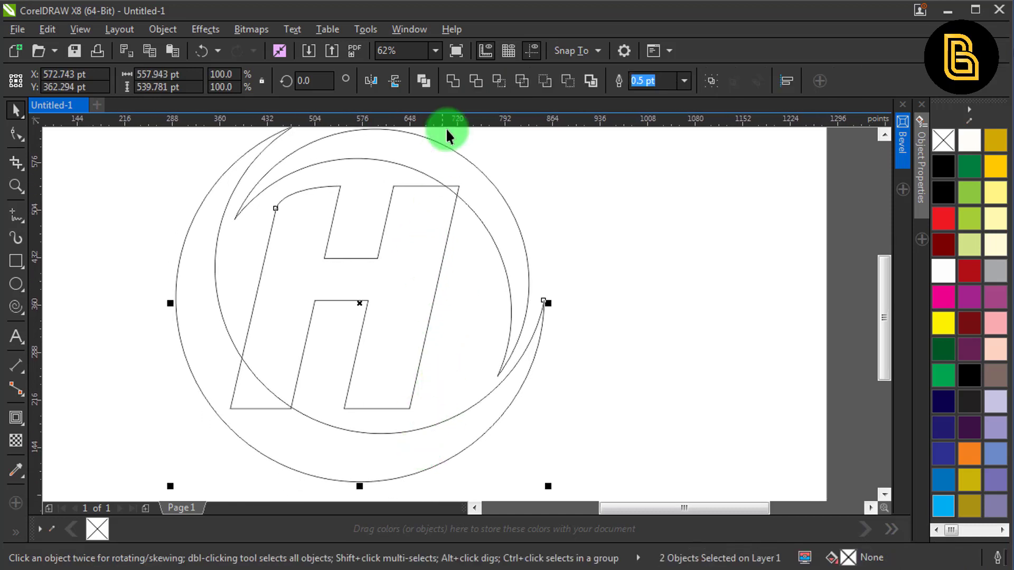
pyautogui.click(453, 80)
pyautogui.click(565, 218)
pyautogui.moveTo(547, 221); pyautogui.dragTo(549, 245)
pyautogui.click(494, 236)
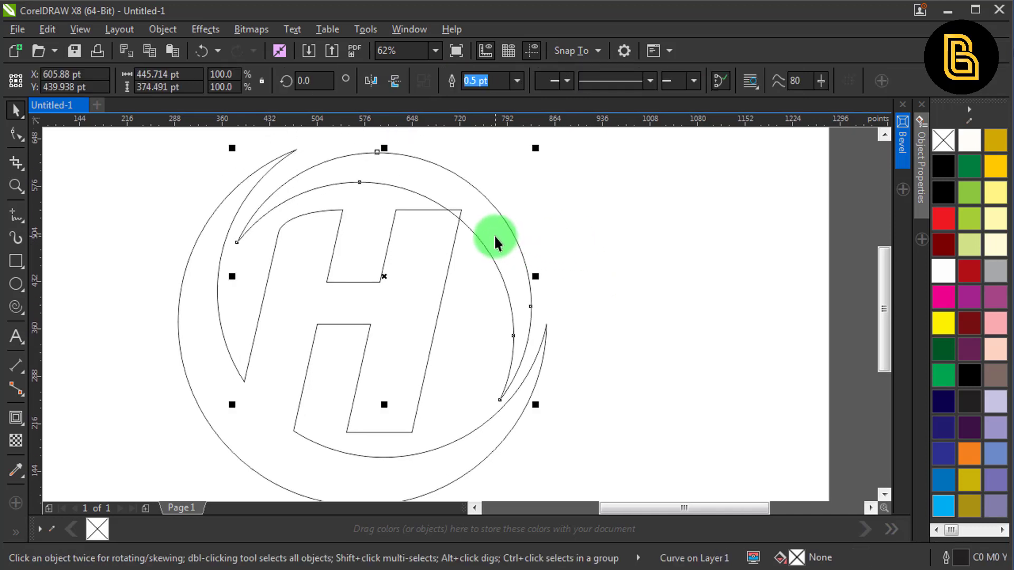
pyautogui.moveTo(474, 299); pyautogui.dragTo(464, 294)
pyautogui.click(602, 342)
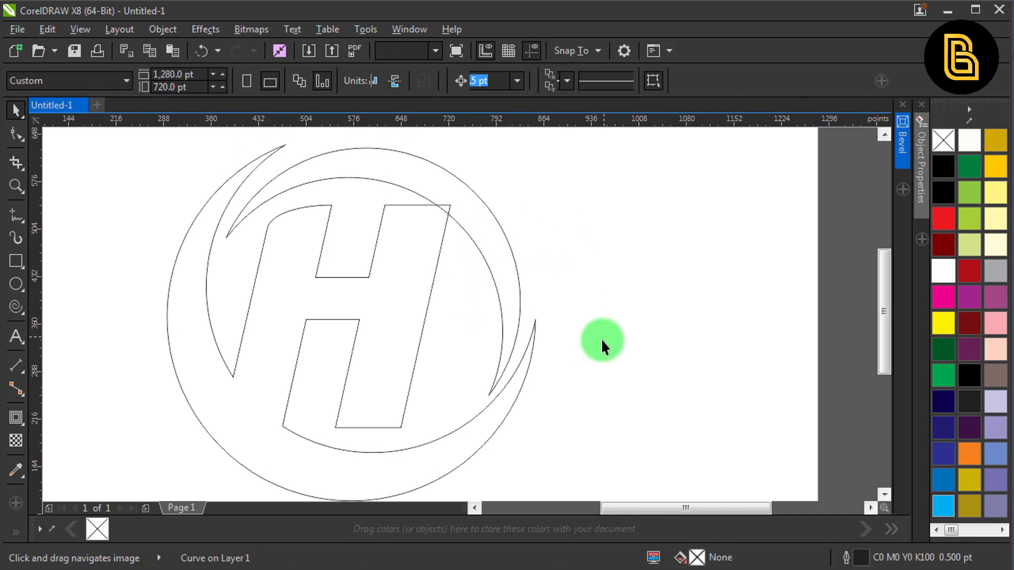
# Draw a circle about 95 pt in diameter over the base of the H's right leg
pyautogui.moveTo(420, 365); pyautogui.dragTo(411, 338)
pyautogui.click(409, 338)
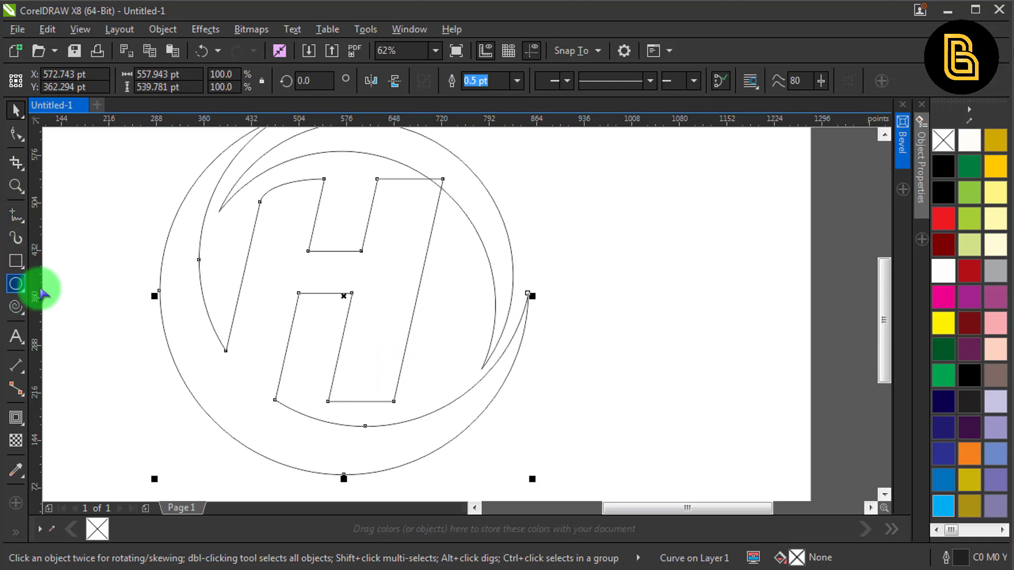
pyautogui.click(16, 284)
pyautogui.scroll(4, 328, 374)
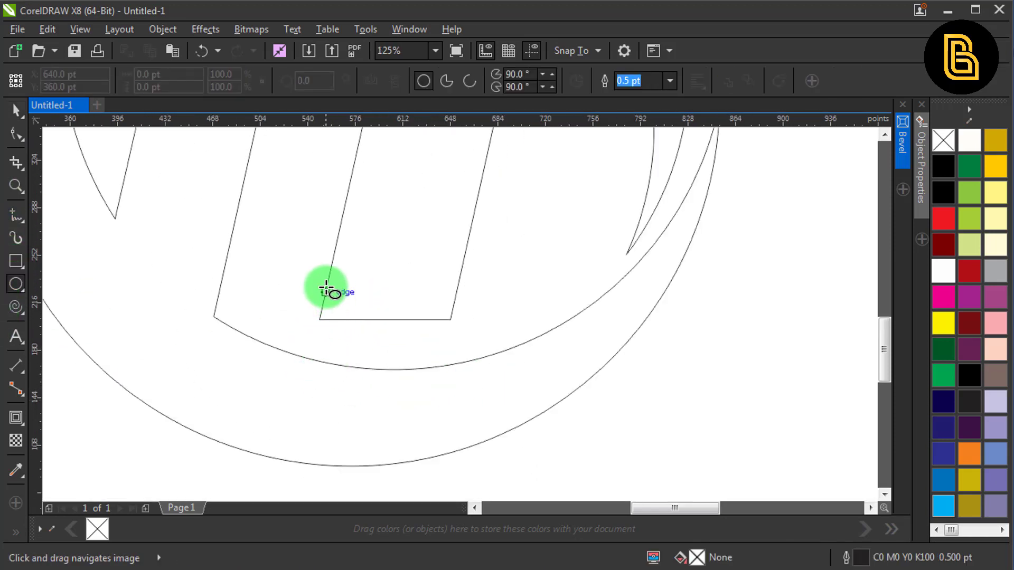
pyautogui.moveTo(325, 289); pyautogui.dragTo(417, 396)
pyautogui.press('space')
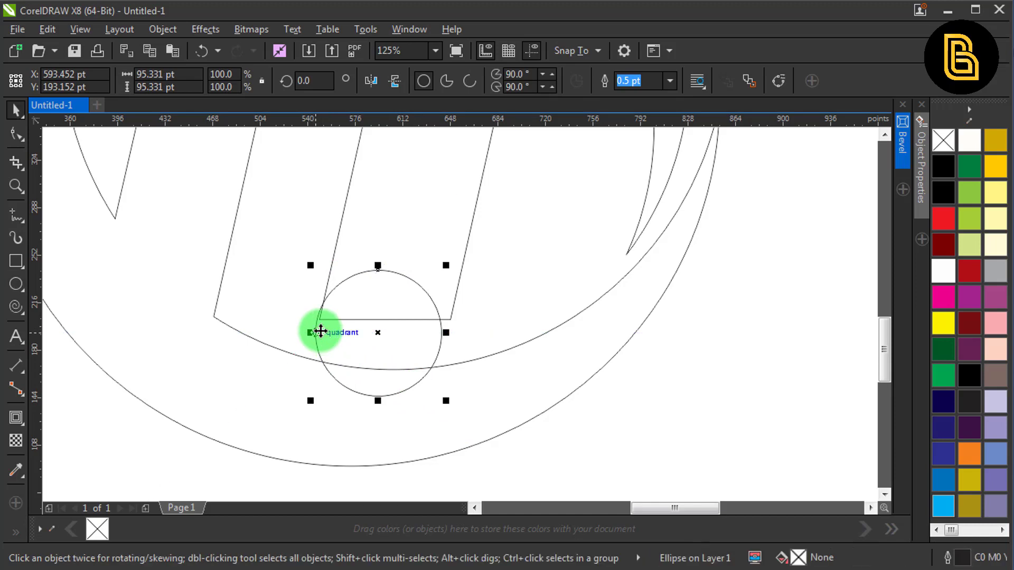
# Move the small circle to a centre of about X 596, Y 202 pt, its edge meeting the leg's lower-left corner
pyautogui.scroll(4, 320, 332)
pyautogui.moveTo(320, 331); pyautogui.dragTo(343, 317)
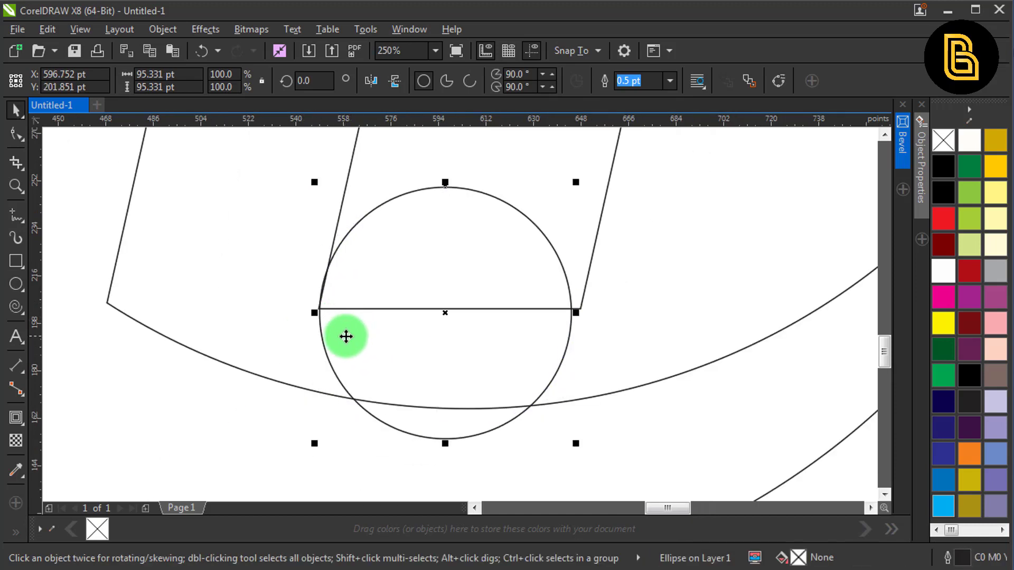
pyautogui.scroll(6, 346, 336)
pyautogui.moveTo(348, 369); pyautogui.dragTo(367, 373)
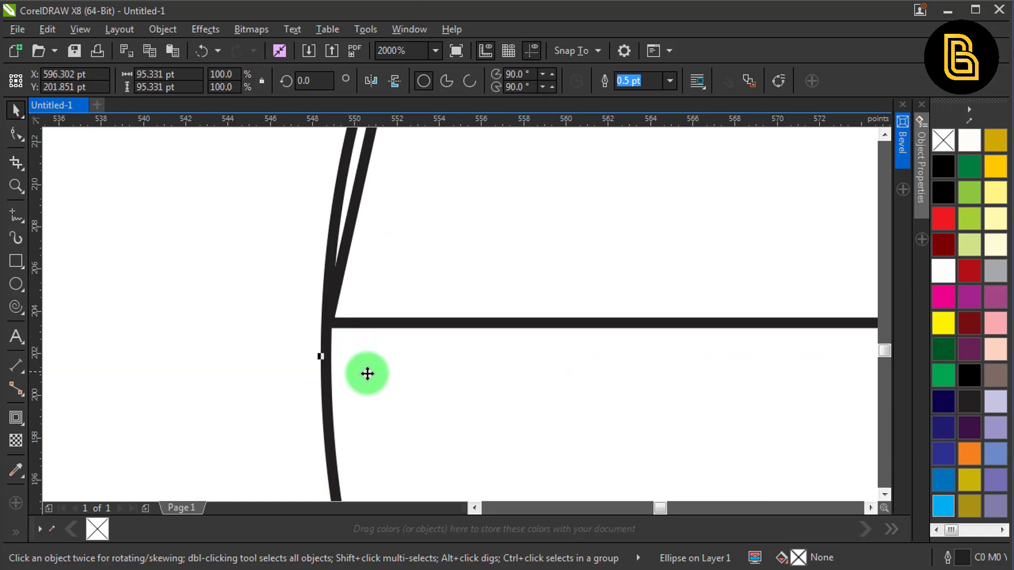
pyautogui.scroll(-8, 357, 322)
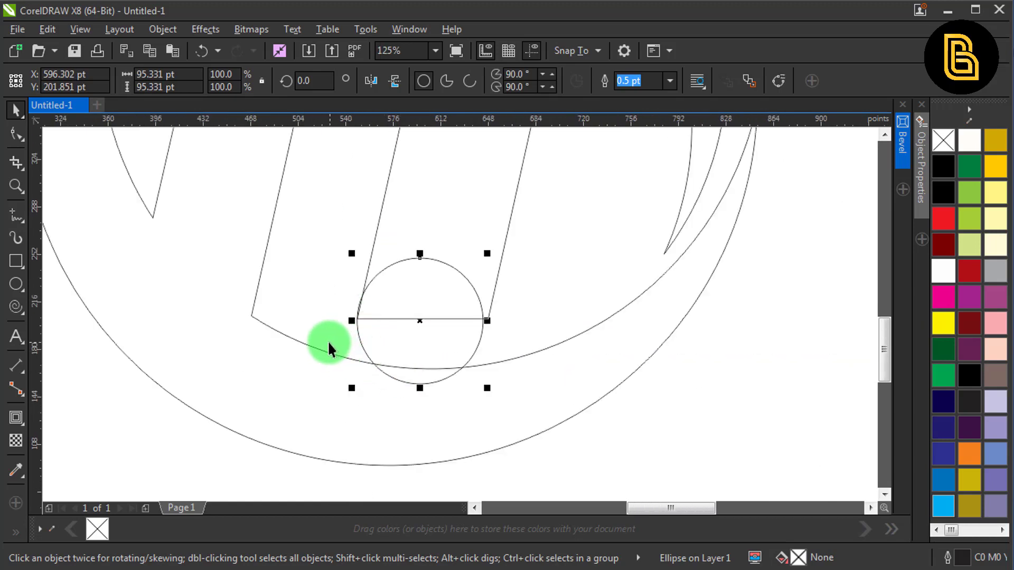
# Duplicate the small circle horizontally against the leg's lower-right corner, with its centre at about X 695, Y 202 pt
pyautogui.scroll(2, 430, 356)
pyautogui.moveTo(384, 338); pyautogui.dragTo(645, 328)
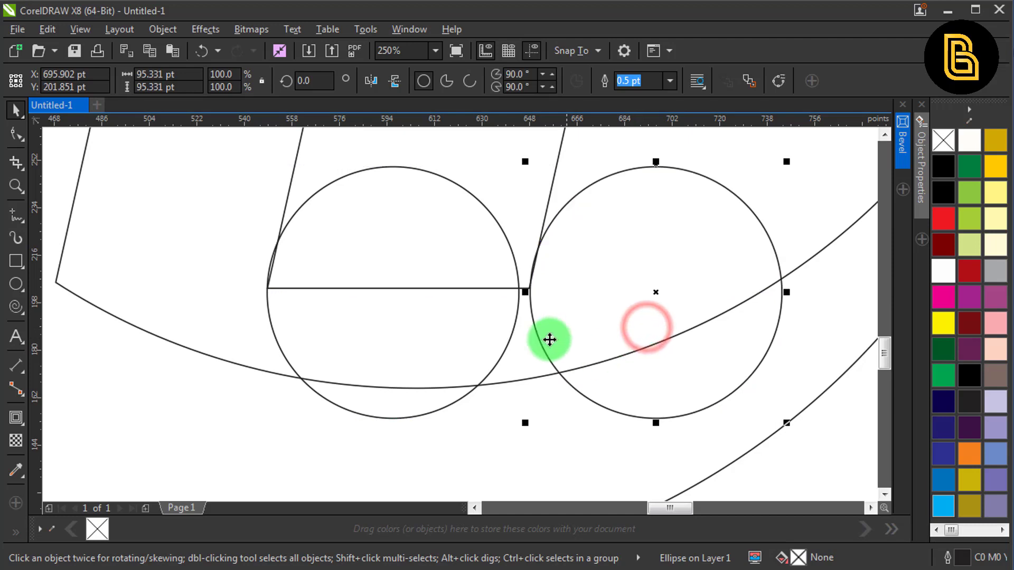
pyautogui.scroll(3, 528, 293)
pyautogui.scroll(1, 540, 302)
pyautogui.moveTo(570, 299); pyautogui.dragTo(563, 303)
pyautogui.scroll(-1, 561, 303)
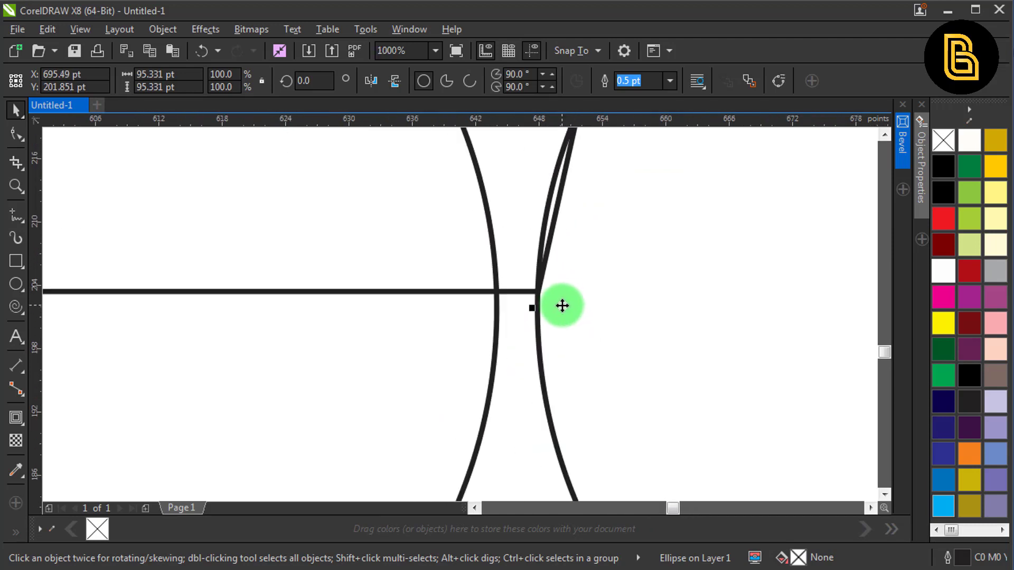
pyautogui.scroll(-2, 507, 330)
# Nudge both small circles up together by 5 pt to a centre height of about 207 pt and deselect them
pyautogui.keyDown('shift'); pyautogui.click(507, 331); pyautogui.keyUp('shift')
pyautogui.scroll(1, 478, 338)
pyautogui.press('Up')
pyautogui.press('Up')
pyautogui.press('Up')
pyautogui.press('Up')
pyautogui.press('Up')
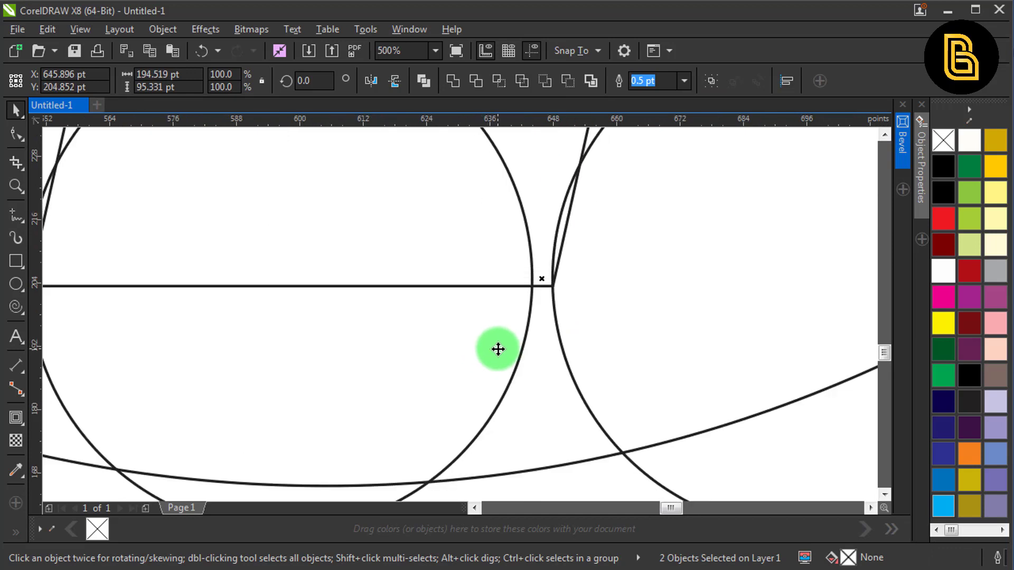
pyautogui.scroll(-1, 509, 341)
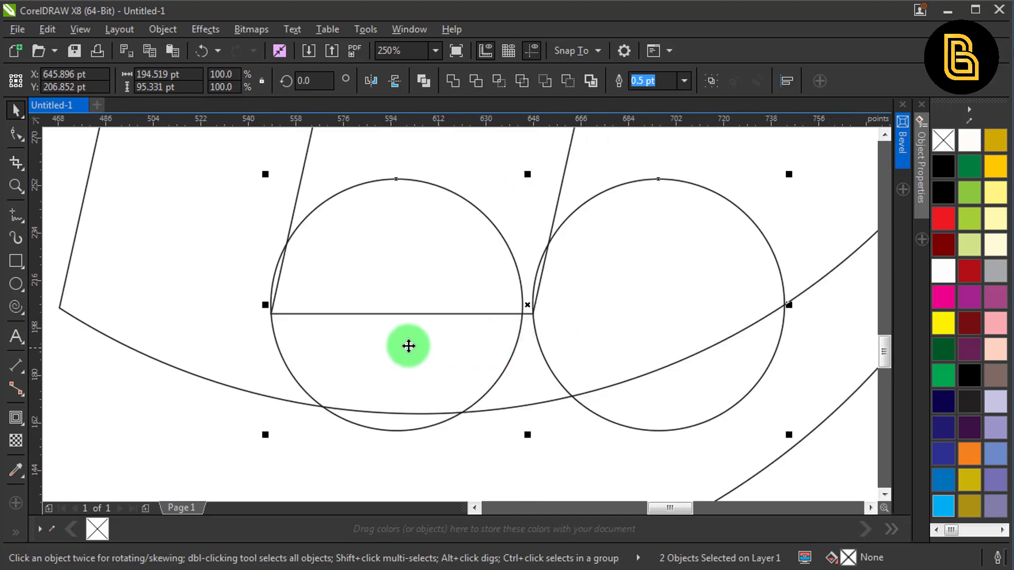
pyautogui.scroll(1, 308, 328)
pyautogui.scroll(-2, 379, 325)
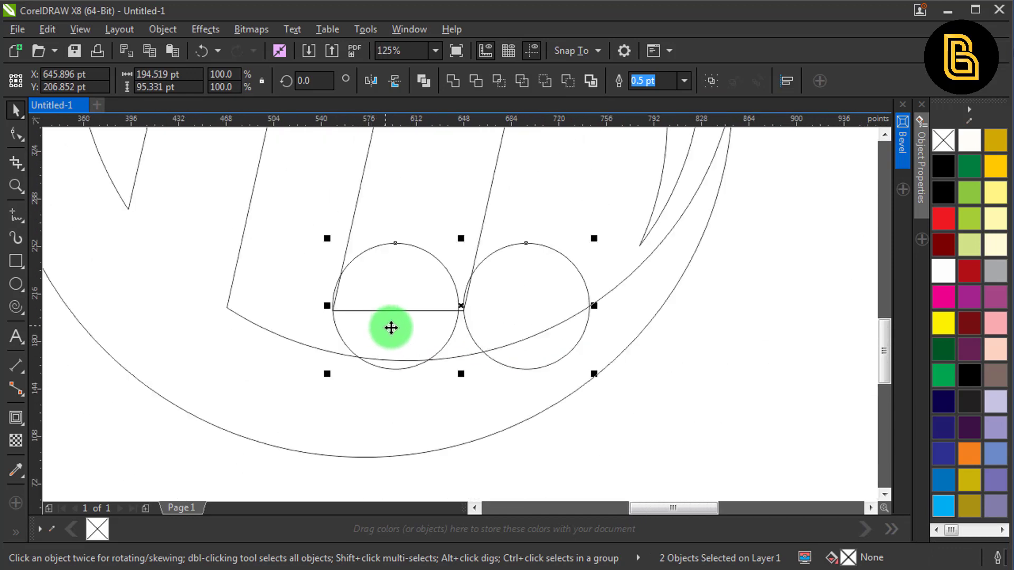
pyautogui.click(733, 374)
pyautogui.moveTo(714, 369); pyautogui.dragTo(713, 382)
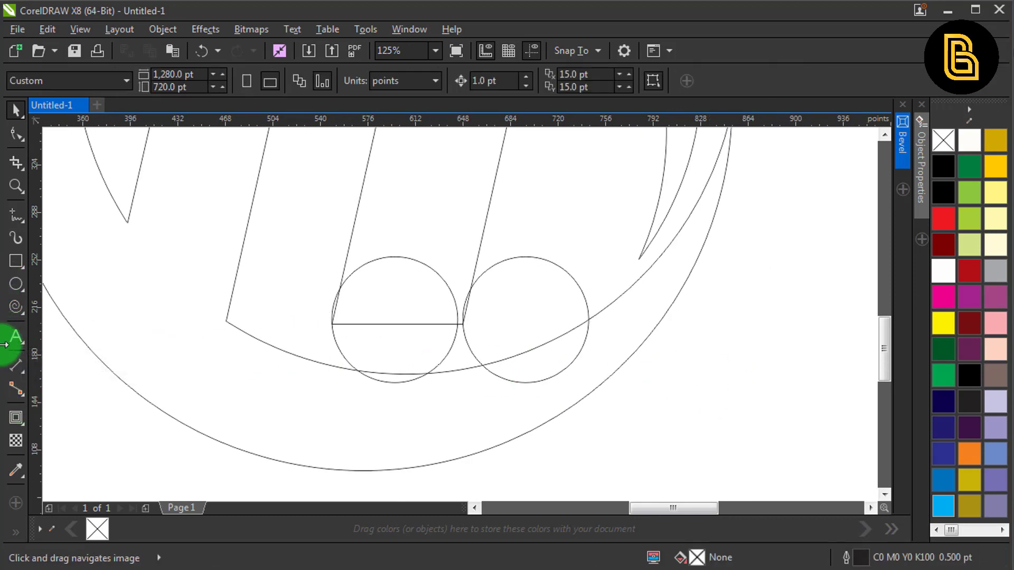
# Smart-fill the areas enclosed by the leg's base, the small circles and the crescent's inner edge
pyautogui.click(16, 533)
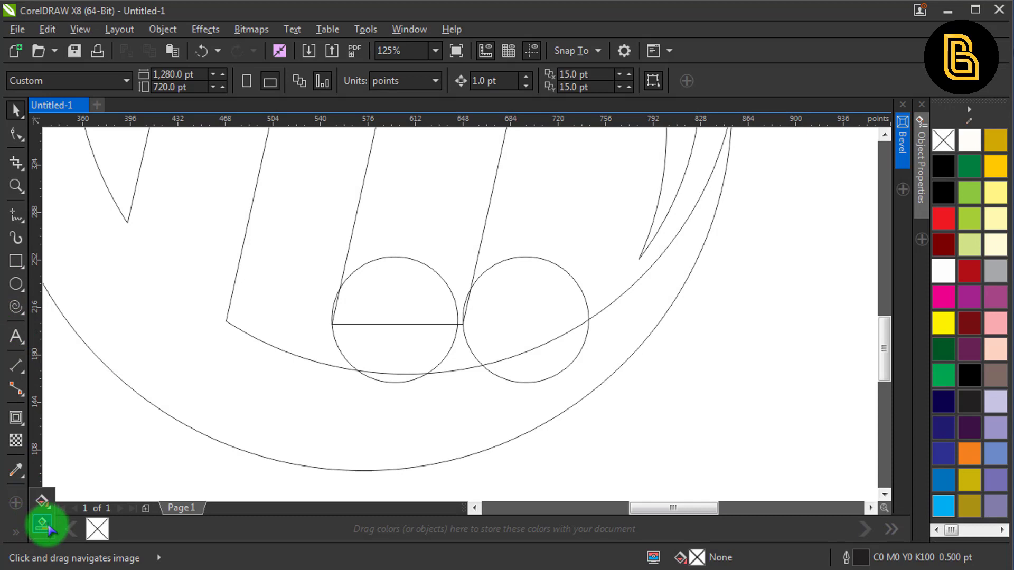
pyautogui.click(42, 525)
pyautogui.click(384, 352)
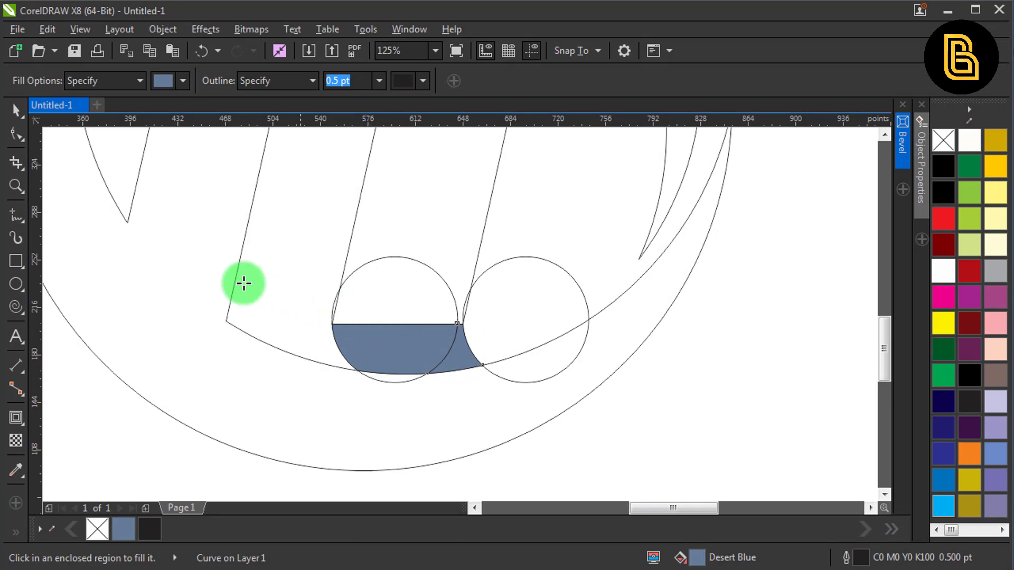
# Delete both small construction circles
pyautogui.click(17, 110)
pyautogui.click(410, 300)
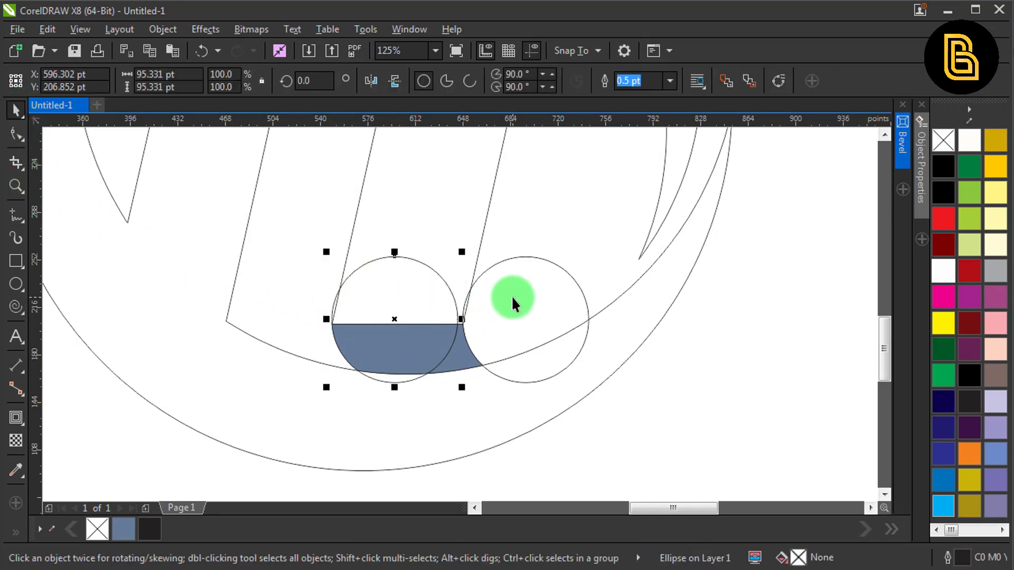
pyautogui.keyDown('shift'); pyautogui.click(513, 298); pyautogui.keyUp('shift')
pyautogui.press('Delete')
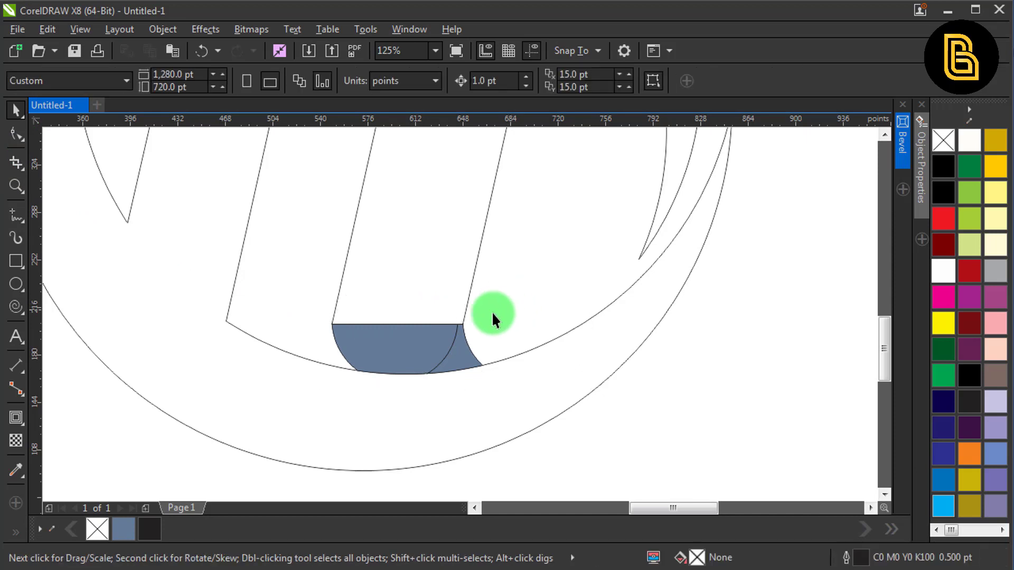
# Weld the two blue filled pieces to the H and crescent outline, and deselect the result
pyautogui.click(446, 347)
pyautogui.keyDown('shift'); pyautogui.click(471, 362); pyautogui.keyUp('shift')
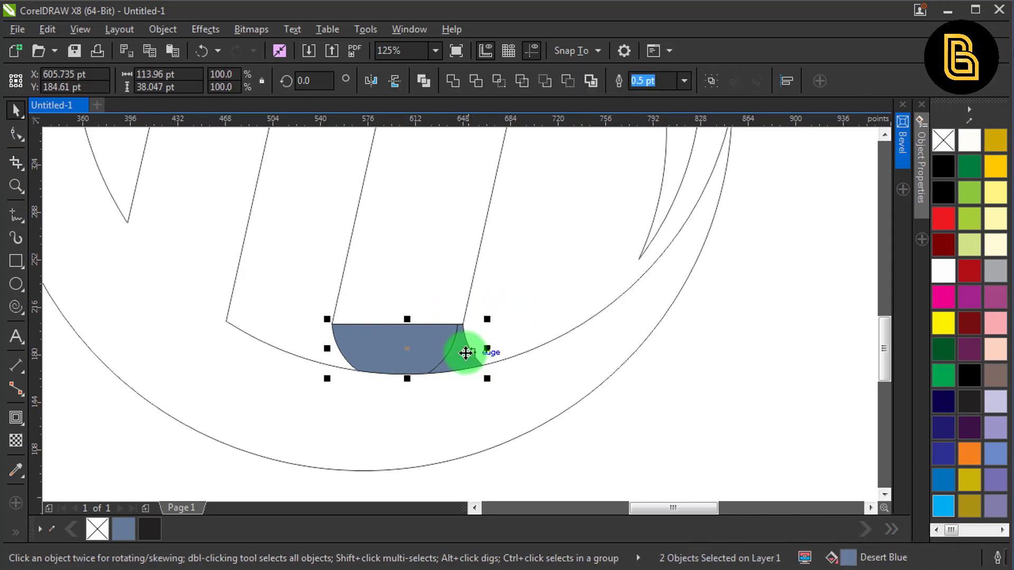
pyautogui.keyDown('shift'); pyautogui.click(423, 301); pyautogui.keyUp('shift')
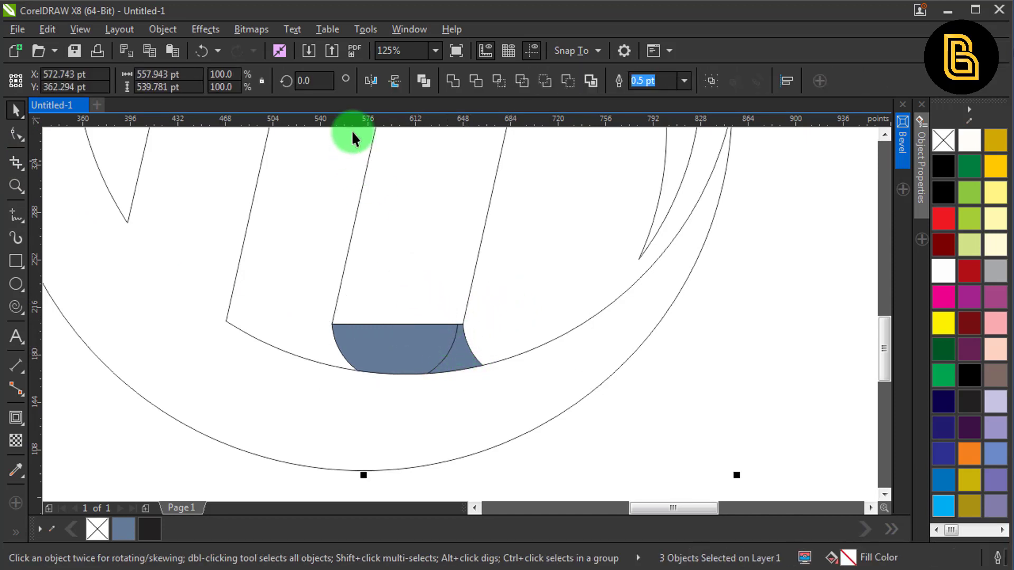
pyautogui.click(452, 79)
pyautogui.scroll(-4, 406, 349)
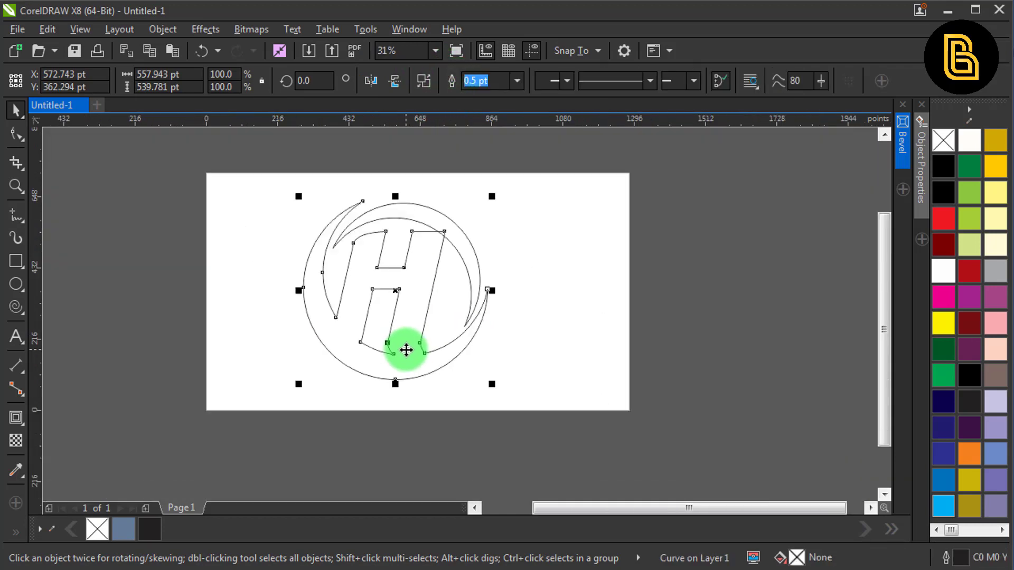
pyautogui.click(470, 337)
# Apply a linear fountain fill to the H shape from the crescent's lower left to the H's upper right, with yellow at both ends
pyautogui.scroll(2, 391, 345)
pyautogui.scroll(-2, 398, 346)
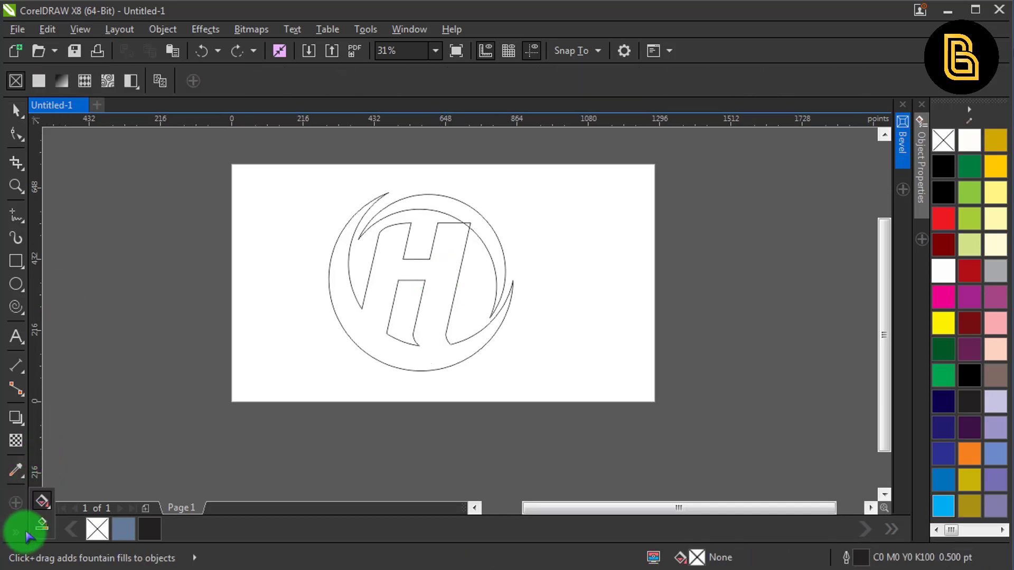
pyautogui.click(45, 505)
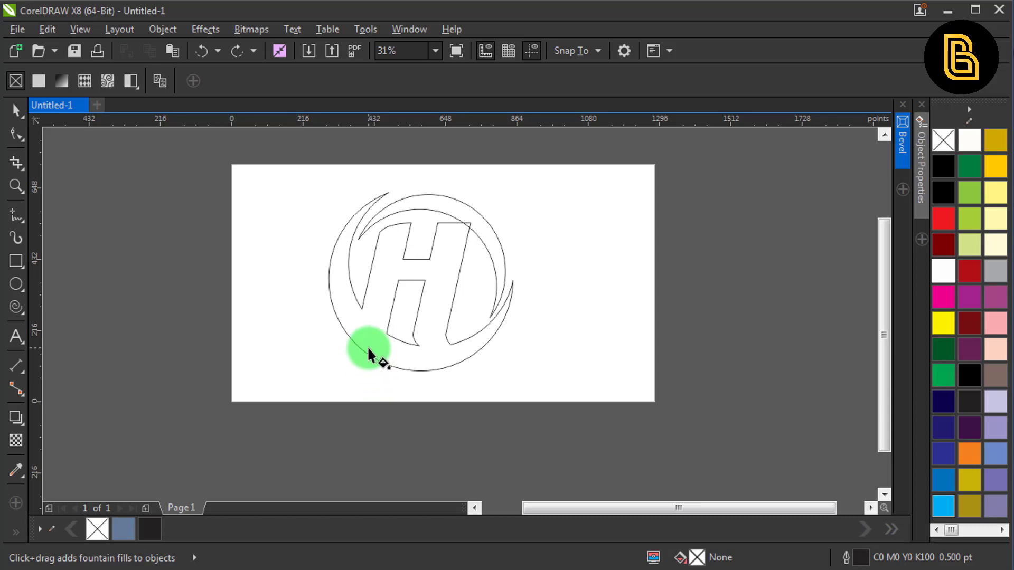
pyautogui.moveTo(368, 354); pyautogui.dragTo(445, 218)
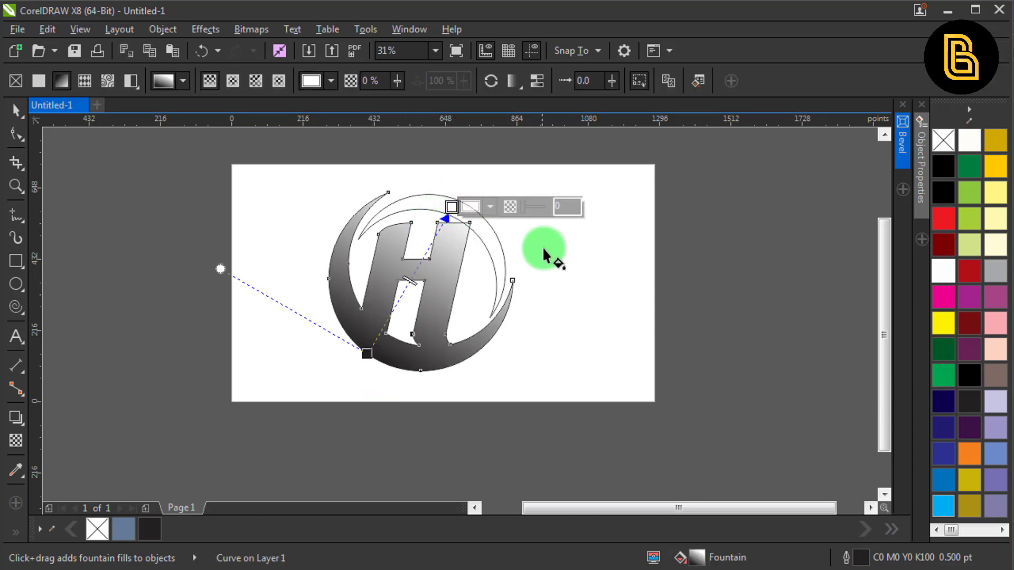
pyautogui.click(943, 324)
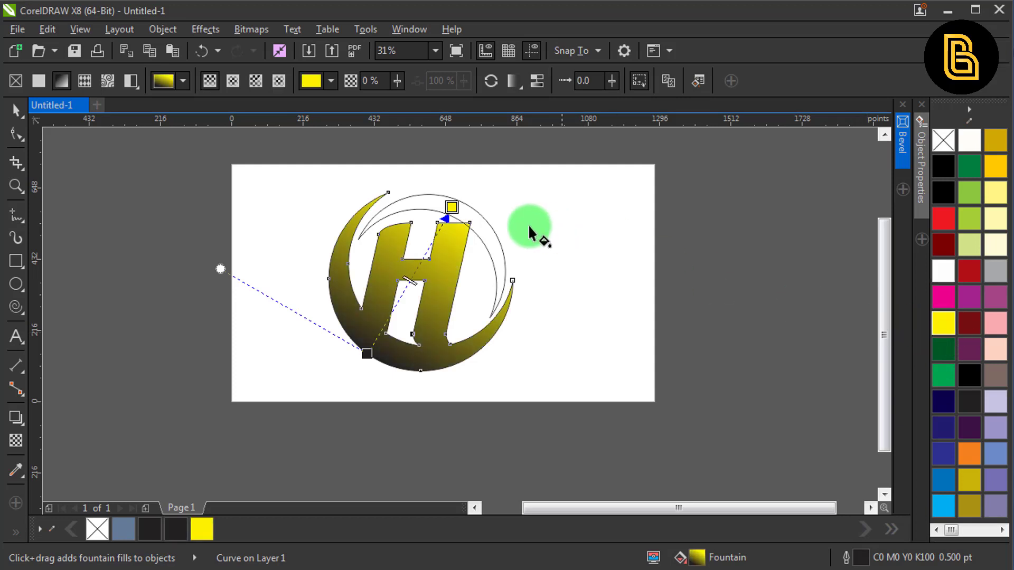
pyautogui.click(368, 354)
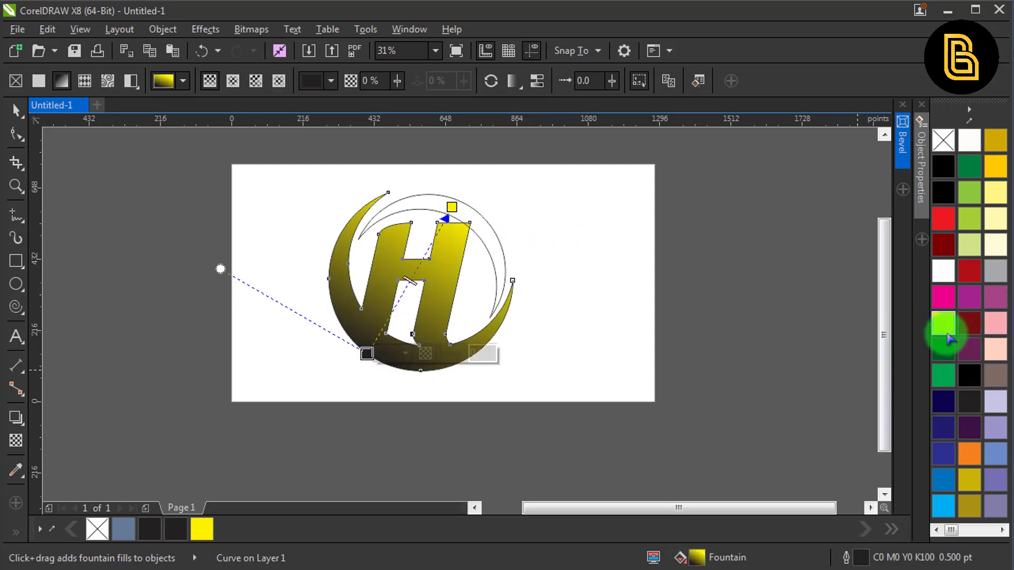
pyautogui.click(943, 324)
# Set the gradient's lower colour node to CMYK 0, 10, 80, 0
pyautogui.click(369, 355)
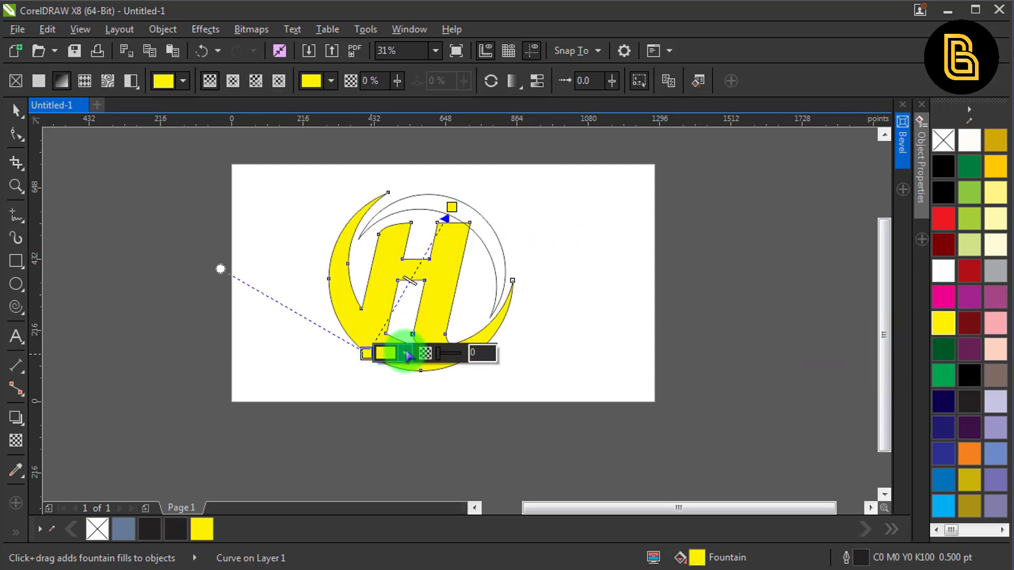
pyautogui.click(405, 353)
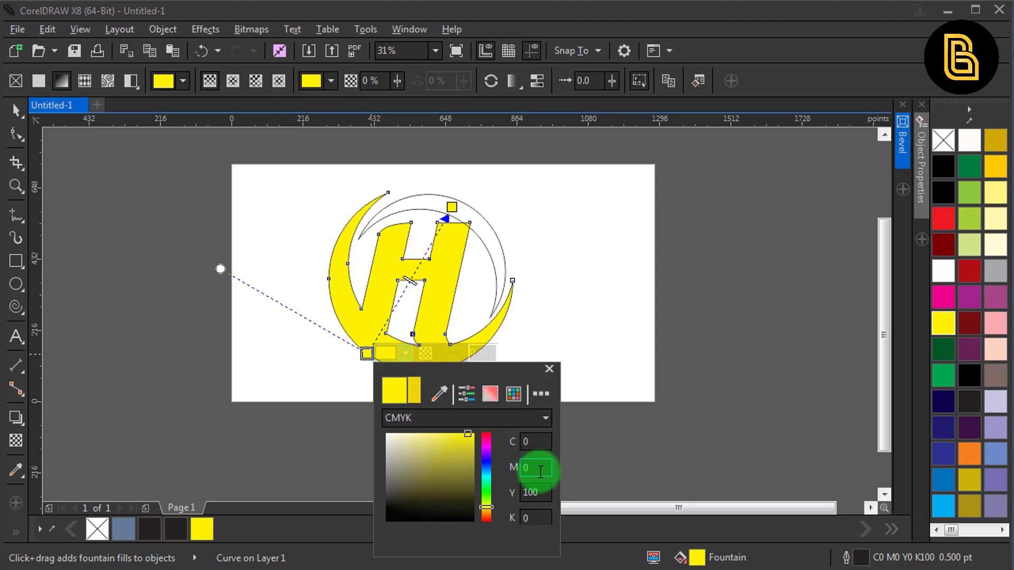
pyautogui.doubleClick(525, 492)
pyautogui.press('Tab')
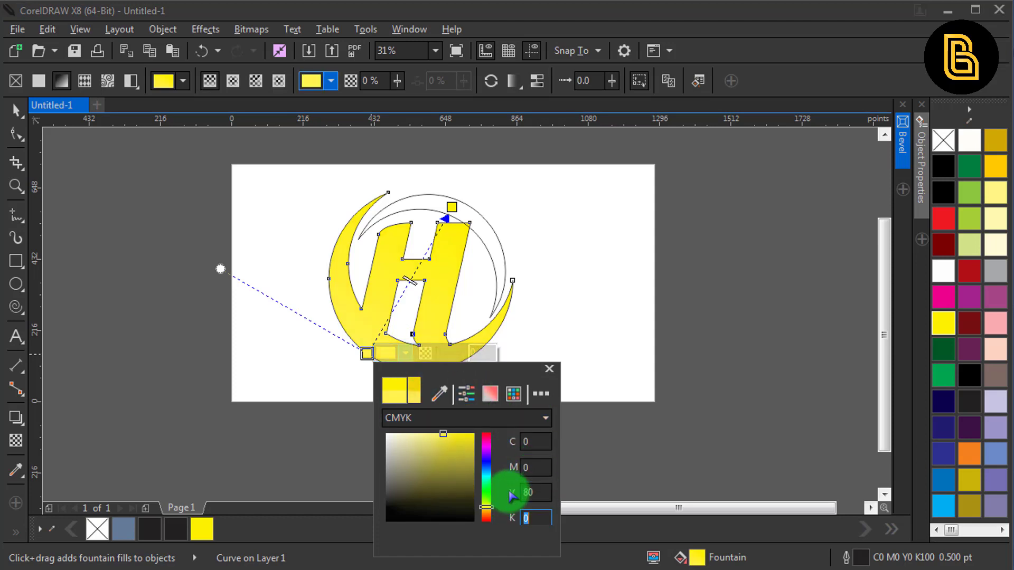
pyautogui.write('20')
pyautogui.press('Tab')
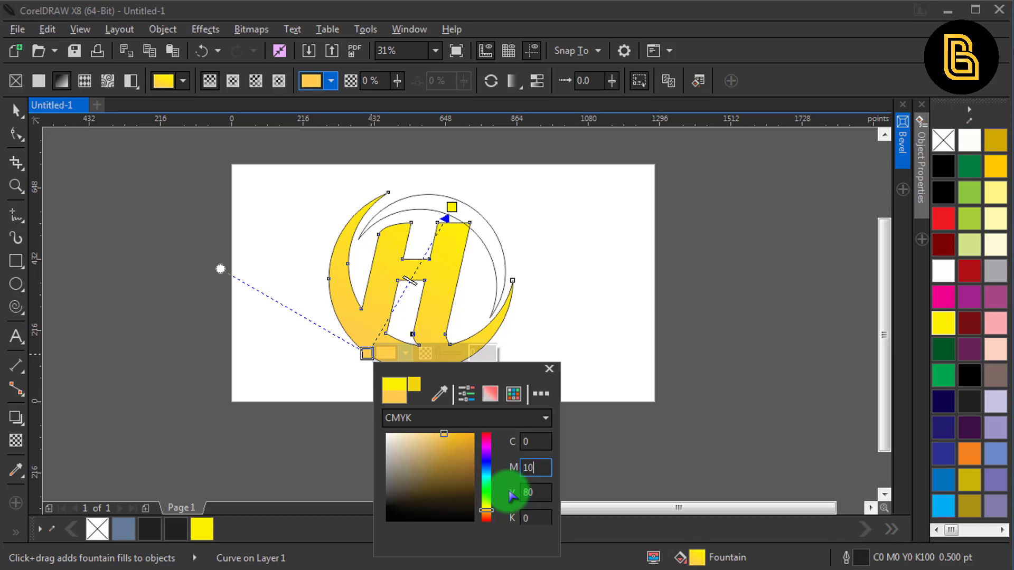
# Set the gradient's upper colour node to CMYK 0, 0, 70, 0
pyautogui.click(452, 207)
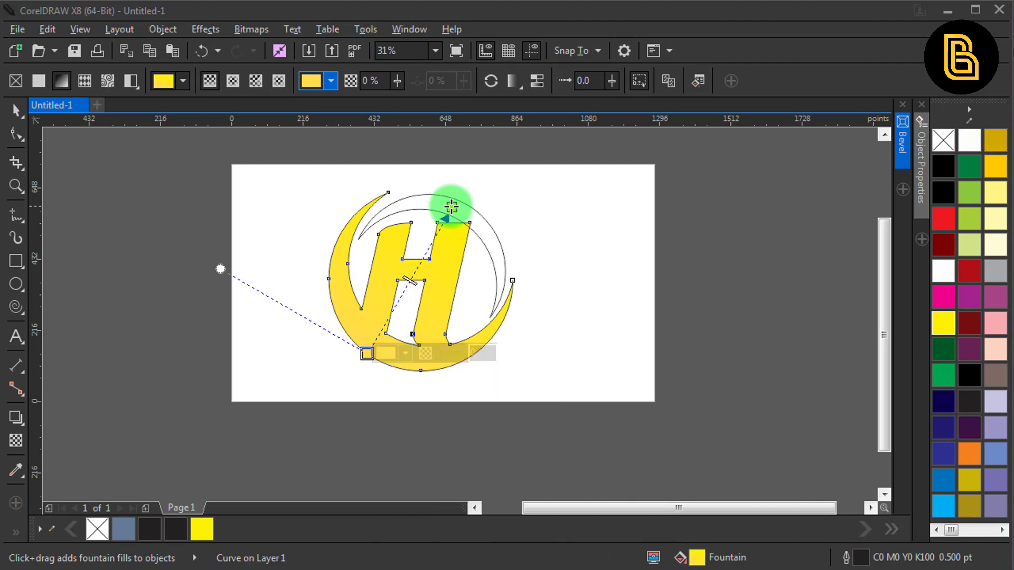
pyautogui.click(476, 208)
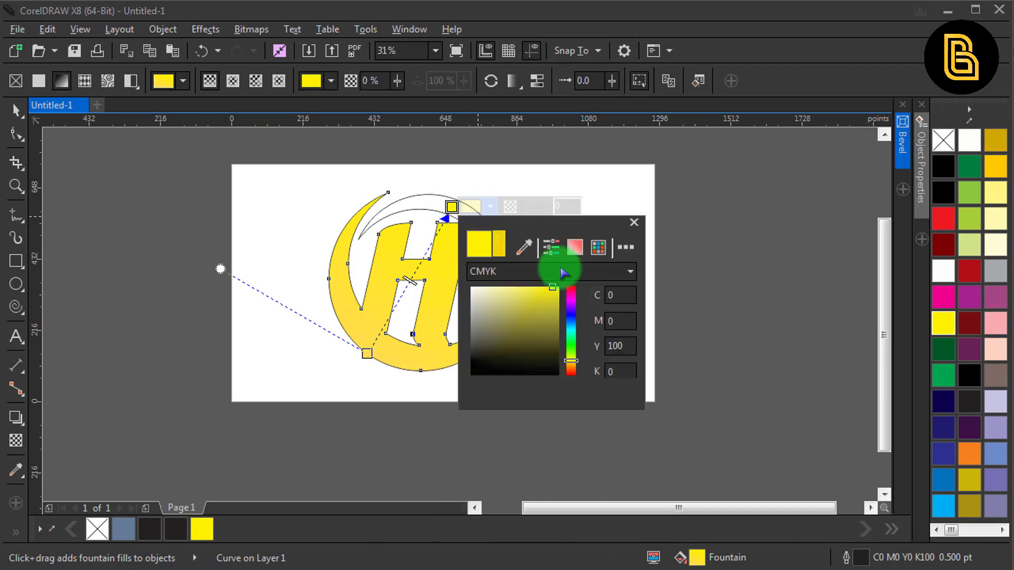
pyautogui.click(621, 343)
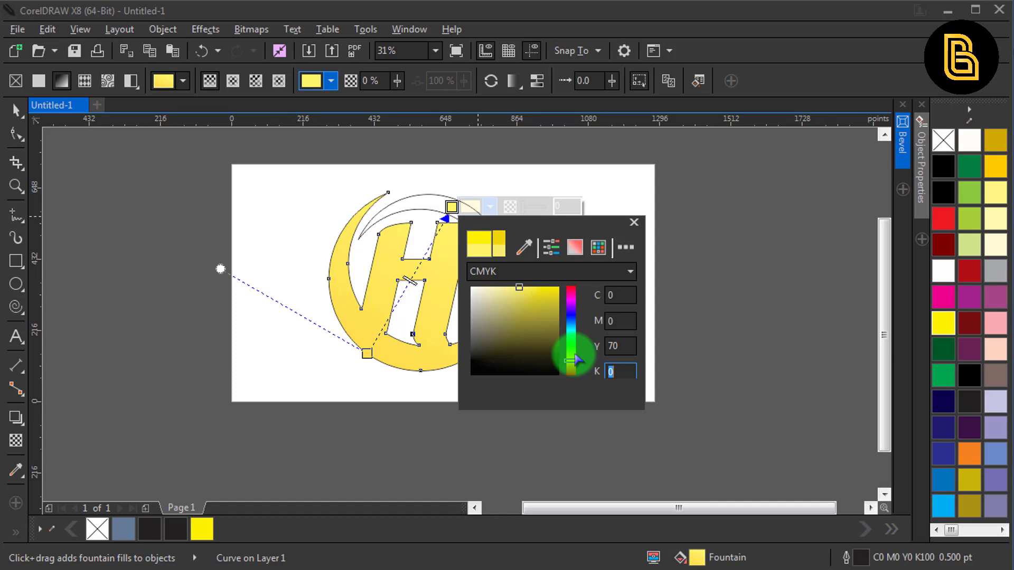
# Redraw the H shape's gradient from the crescent's bottom up to the H's right stem and deselect the shape
pyautogui.click(375, 334)
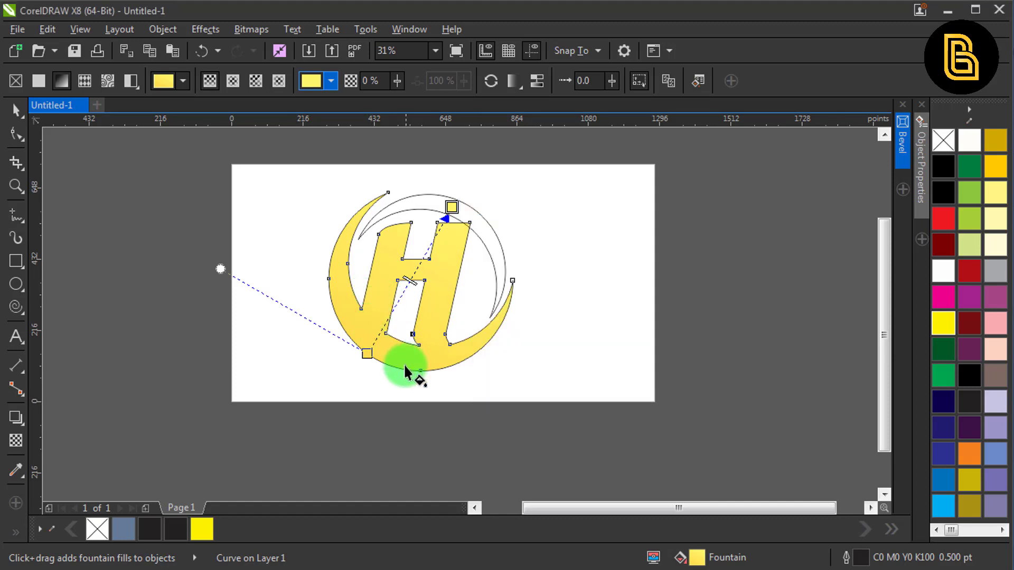
pyautogui.moveTo(403, 363); pyautogui.dragTo(464, 243)
pyautogui.press('space')
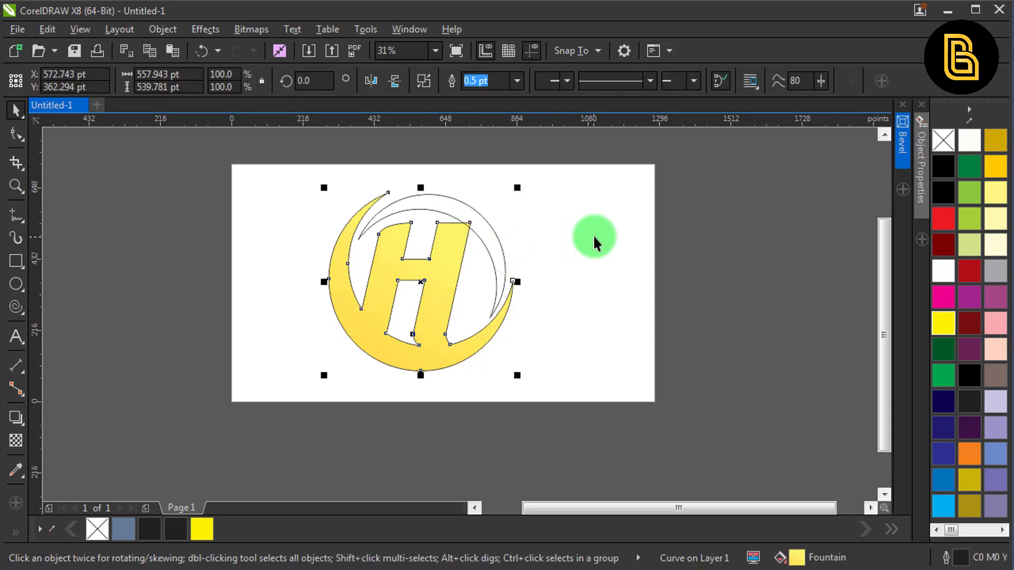
pyautogui.click(594, 235)
# Apply a linear fountain fill to the upper crescent from its upper left to its lower right, with light grey at both ends
pyautogui.click(432, 207)
pyautogui.moveTo(413, 200); pyautogui.dragTo(414, 217)
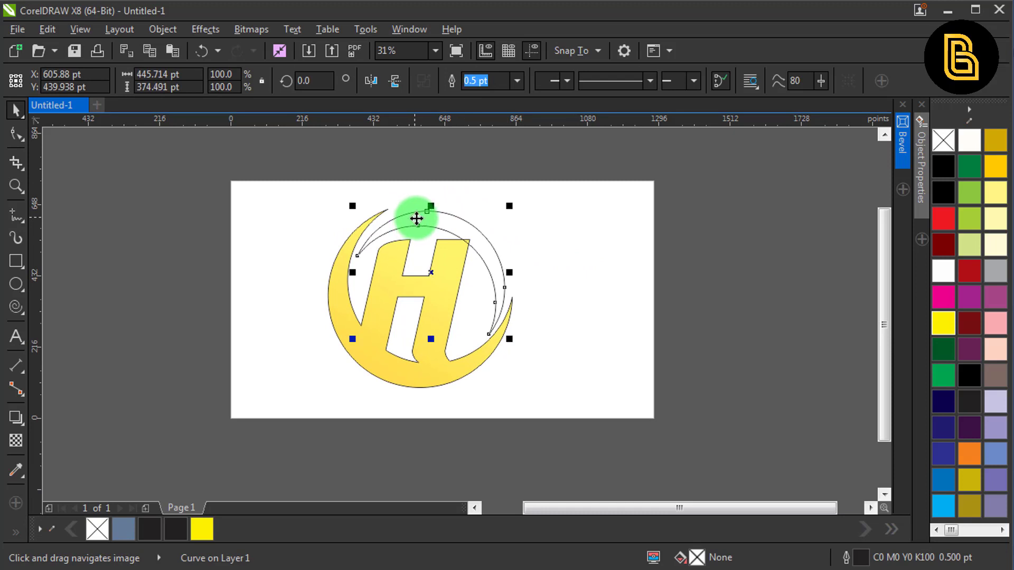
pyautogui.press('g')
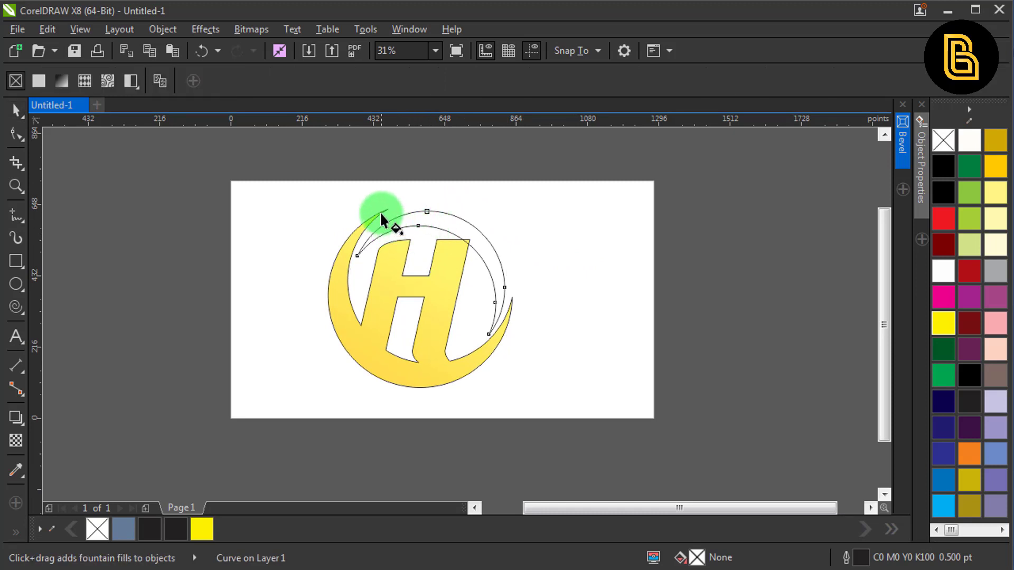
pyautogui.moveTo(380, 213); pyautogui.dragTo(502, 314)
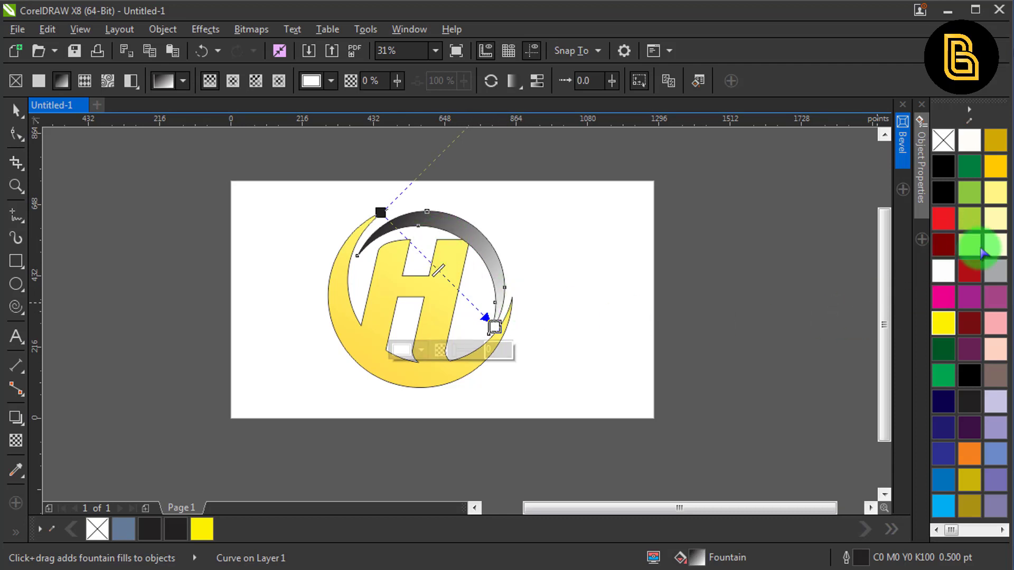
pyautogui.click(996, 272)
pyautogui.click(380, 213)
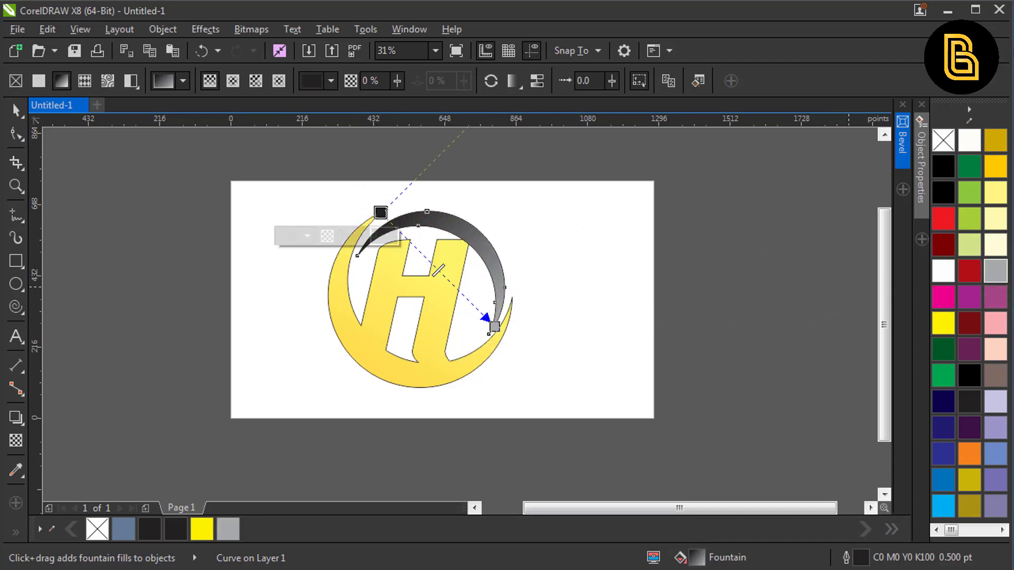
pyautogui.click(995, 272)
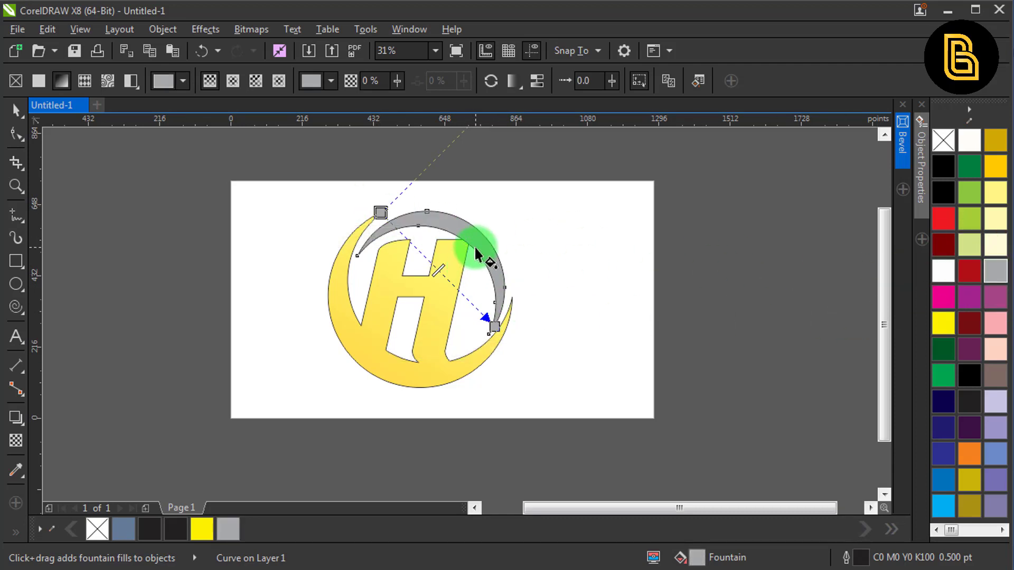
# Add a white colour node at 31% along the upper crescent's gradient
pyautogui.scroll(1, 475, 254)
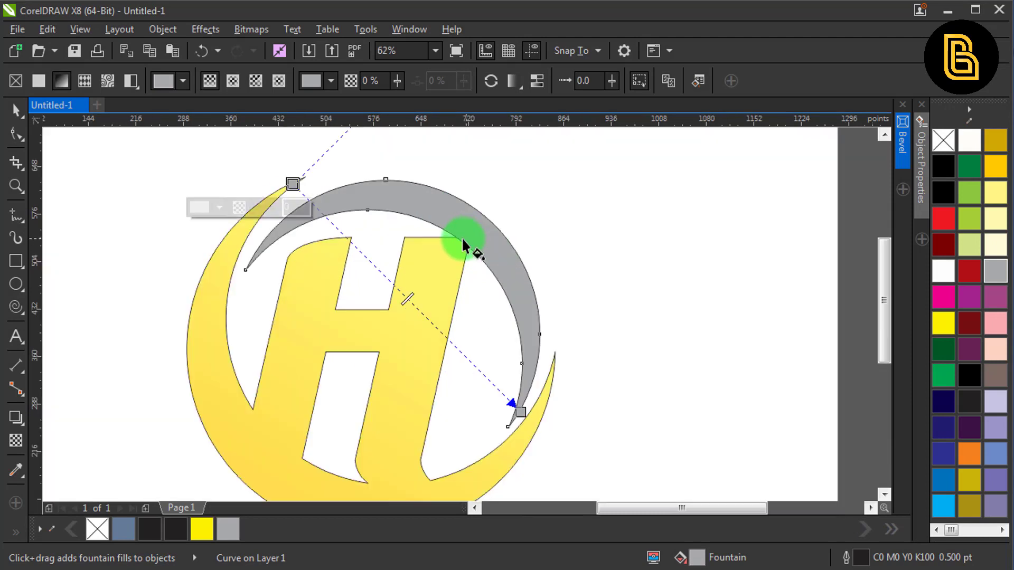
pyautogui.doubleClick(362, 255)
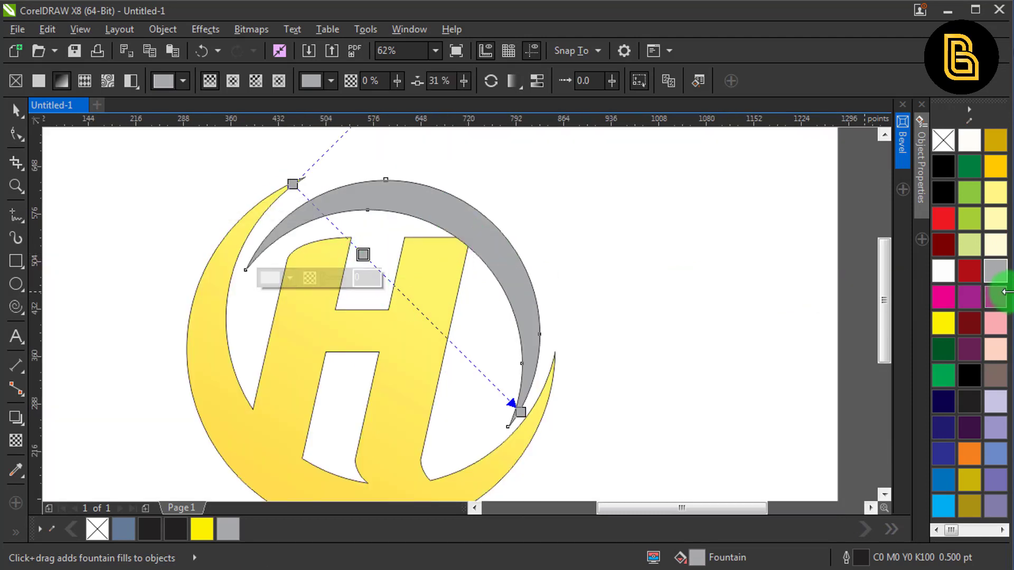
pyautogui.click(942, 271)
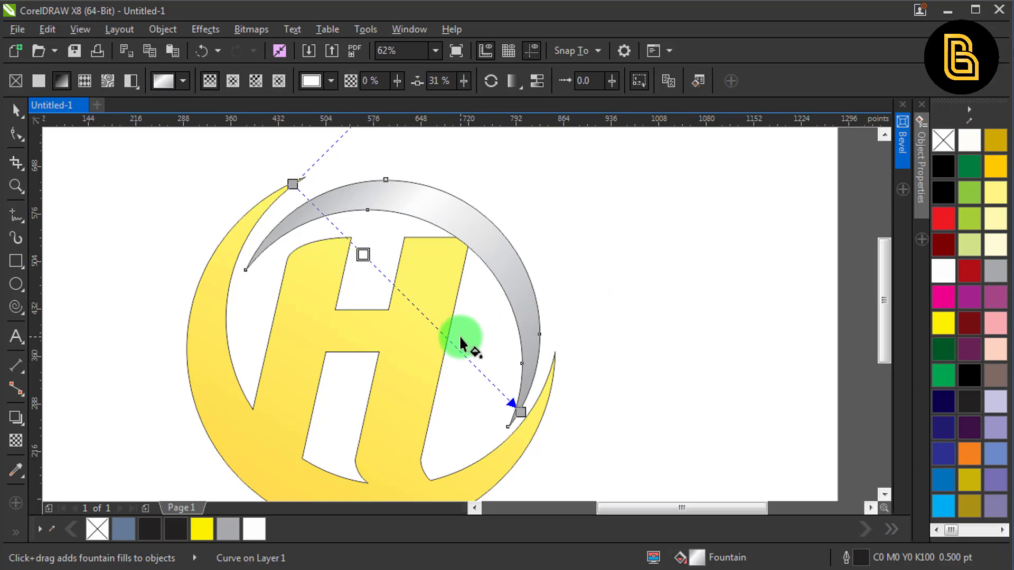
# Add a colour node at 67% along the crescent's gradient and set it to a darker grey, leaving the fill tool
pyautogui.doubleClick(445, 336)
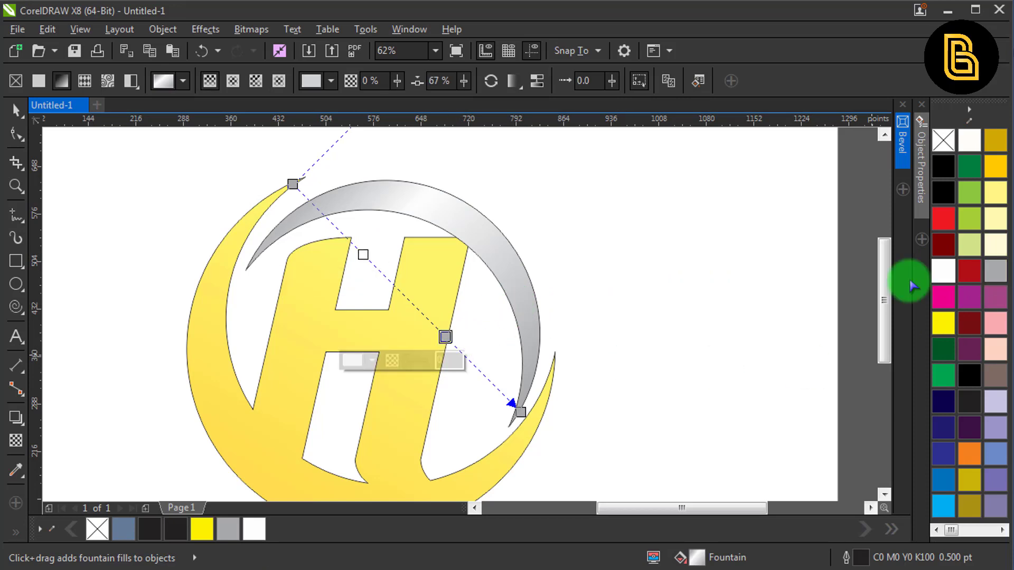
pyautogui.click(372, 360)
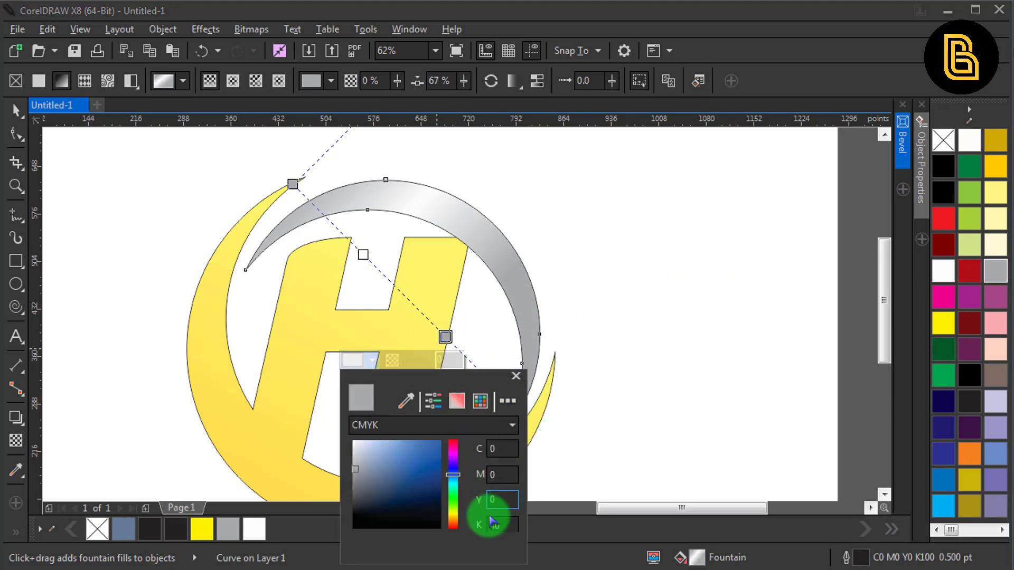
pyautogui.write('6')
pyautogui.press('Return')
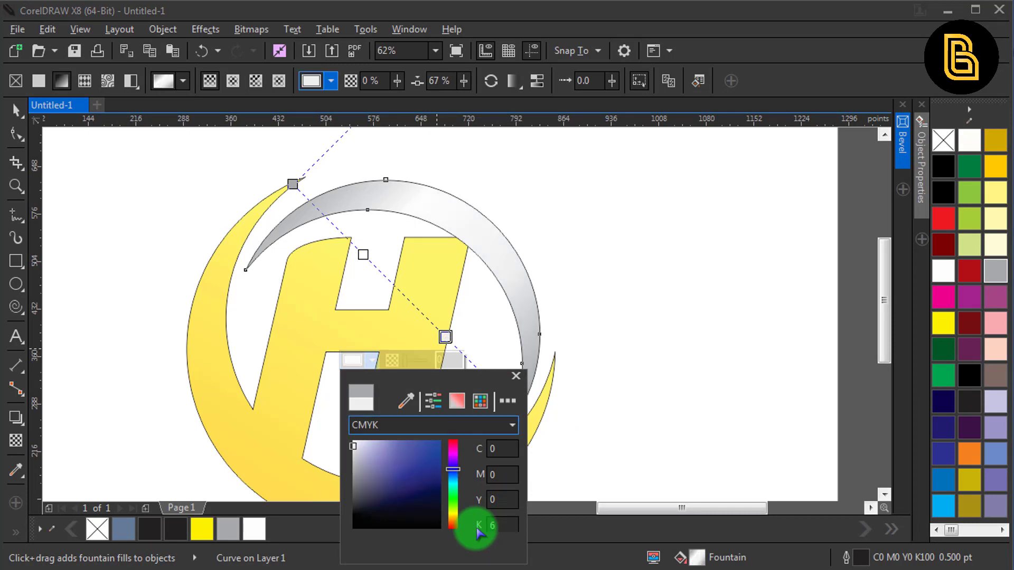
pyautogui.click(504, 523)
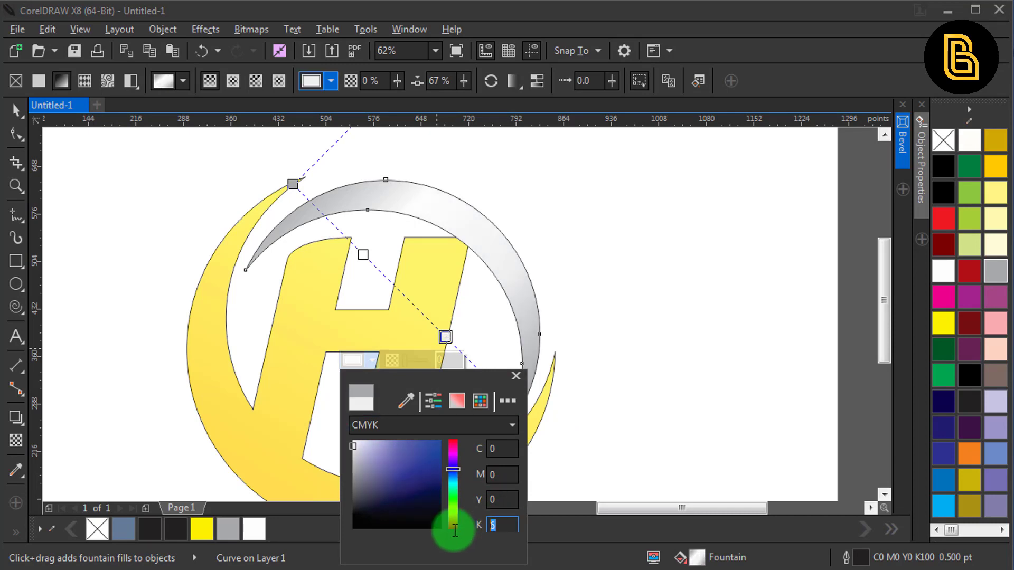
pyautogui.press('Return')
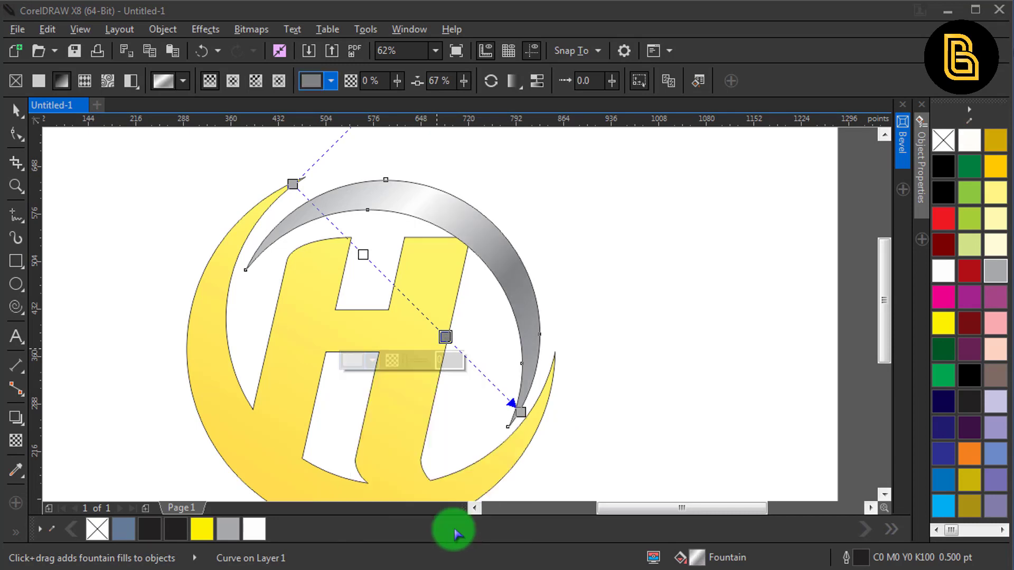
pyautogui.click(600, 323)
pyautogui.press('space')
# Bring the yellow H shape to the front, above the grey crescent, and deselect it
pyautogui.click(435, 264)
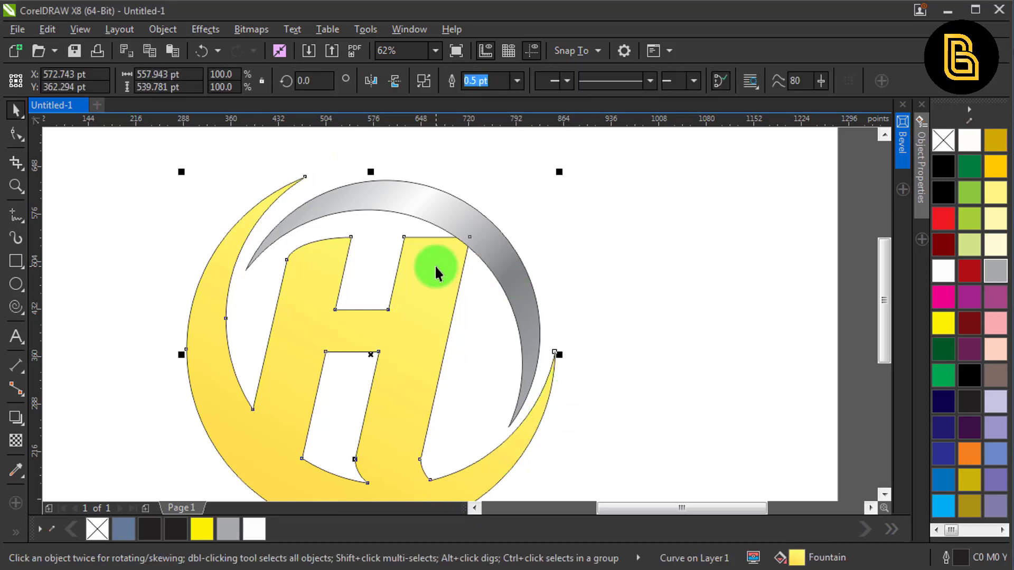
pyautogui.hotkey('shift', 'pageup')
pyautogui.moveTo(435, 266); pyautogui.dragTo(442, 221)
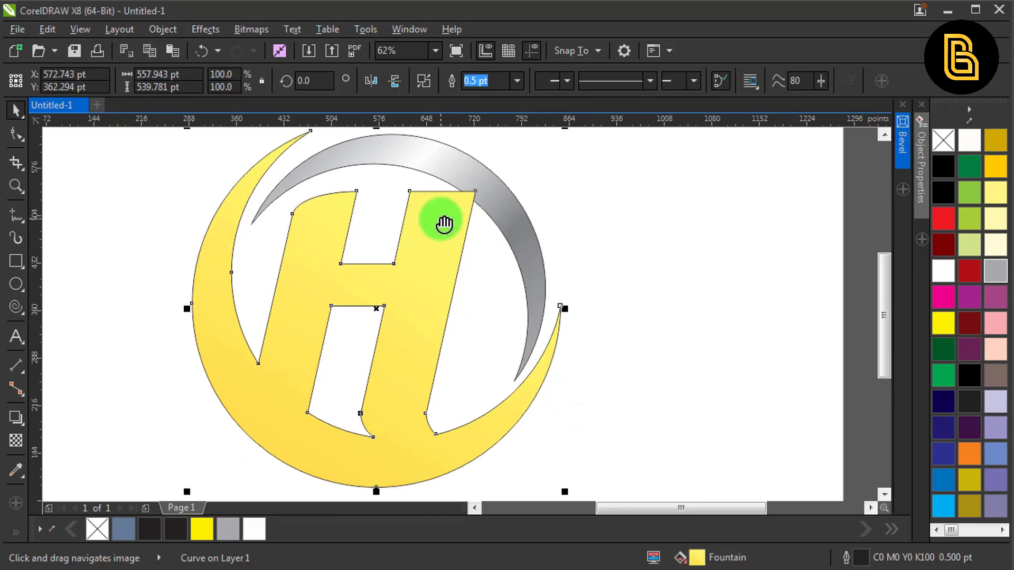
pyautogui.scroll(-1, 404, 272)
pyautogui.click(553, 252)
# Remove the outlines from the H shape and the upper crescent
pyautogui.click(432, 225)
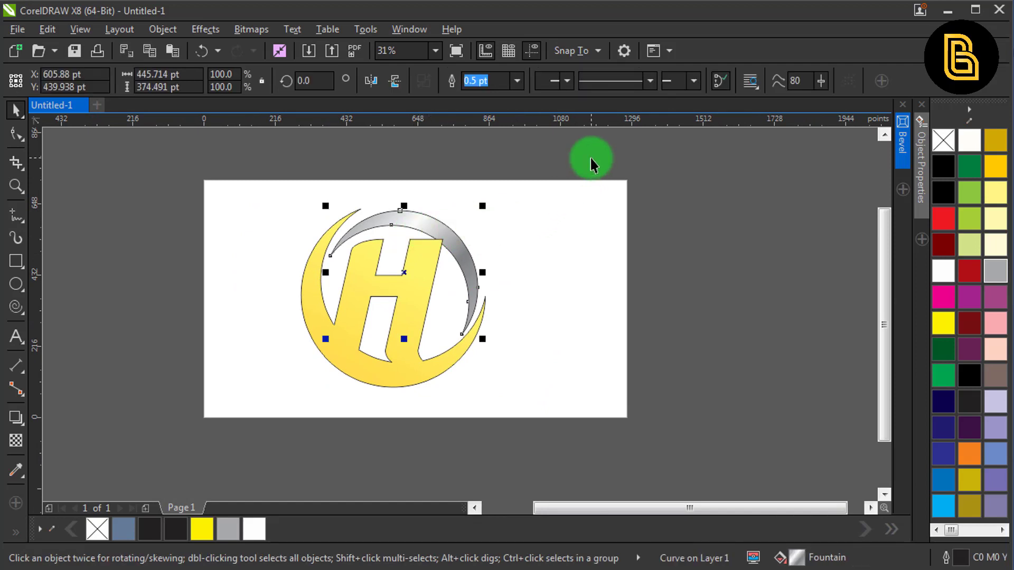
pyautogui.moveTo(593, 158); pyautogui.dragTo(296, 410)
pyautogui.rightClick(943, 140)
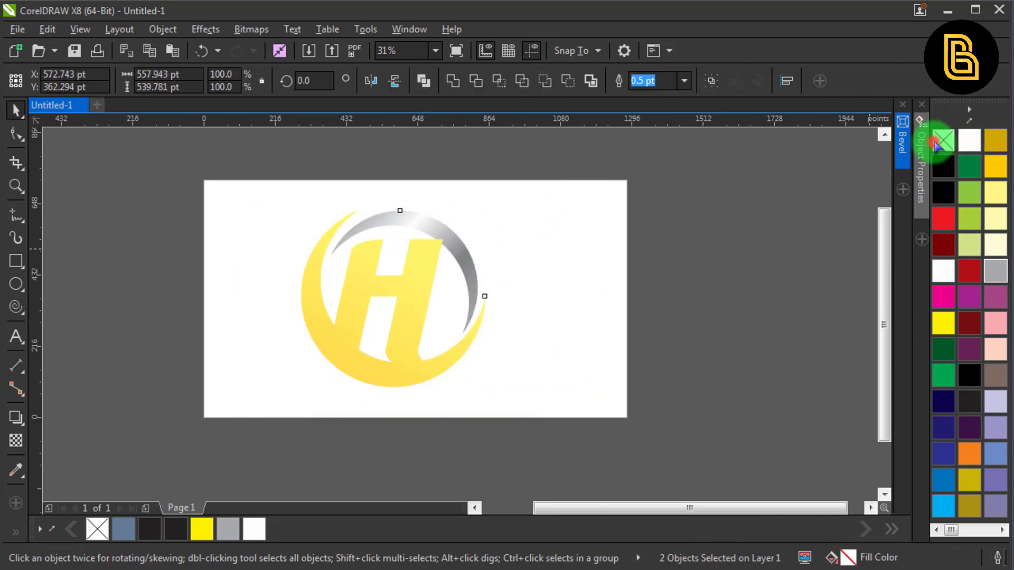
pyautogui.click(509, 231)
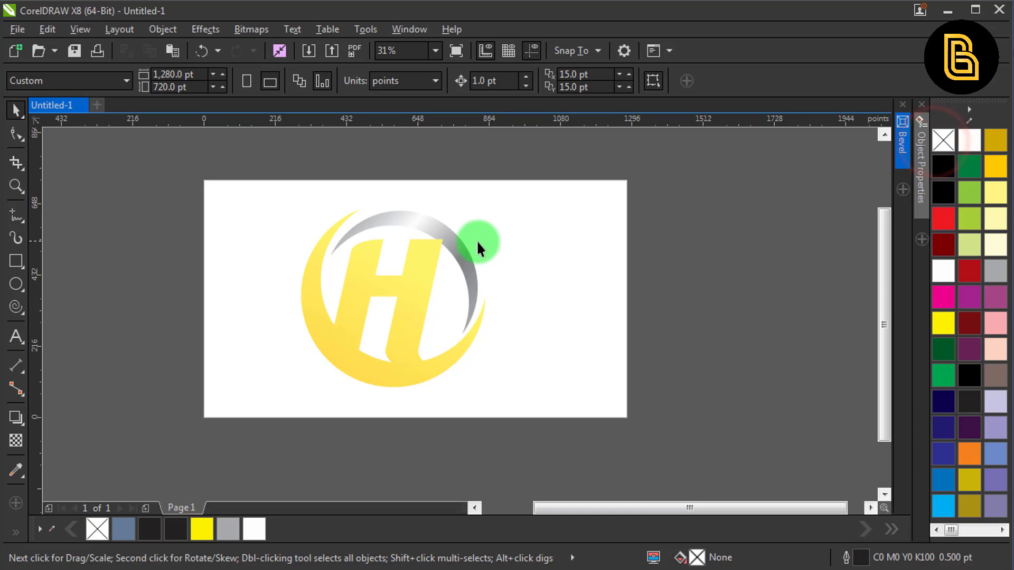
# Group the H shape with the upper crescent and centre the group on the page
pyautogui.click(408, 273)
pyautogui.keyDown('shift'); pyautogui.click(427, 225); pyautogui.keyUp('shift')
pyautogui.hotkey('ctrl', 'g')
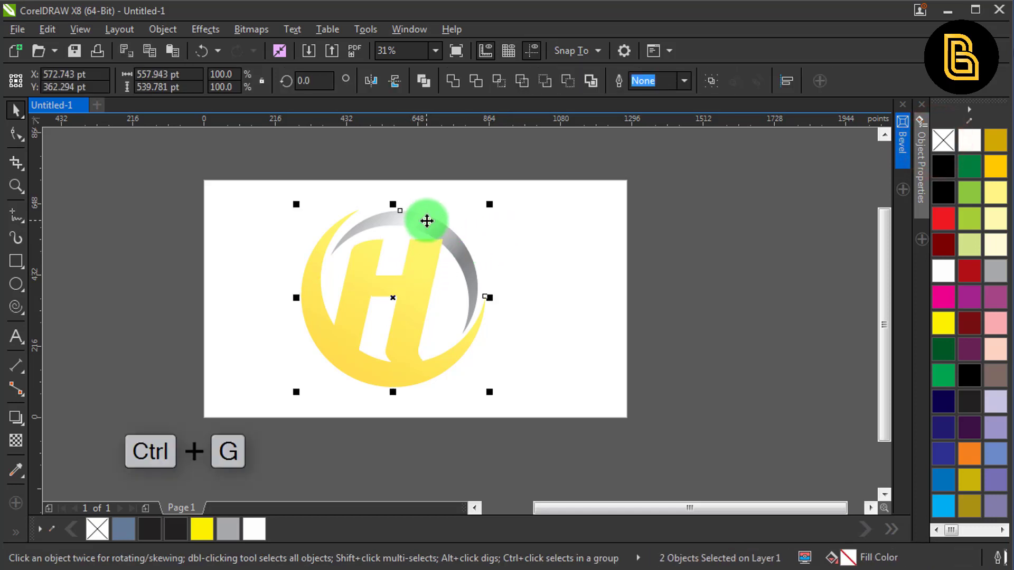
pyautogui.press('p')
pyautogui.click(568, 266)
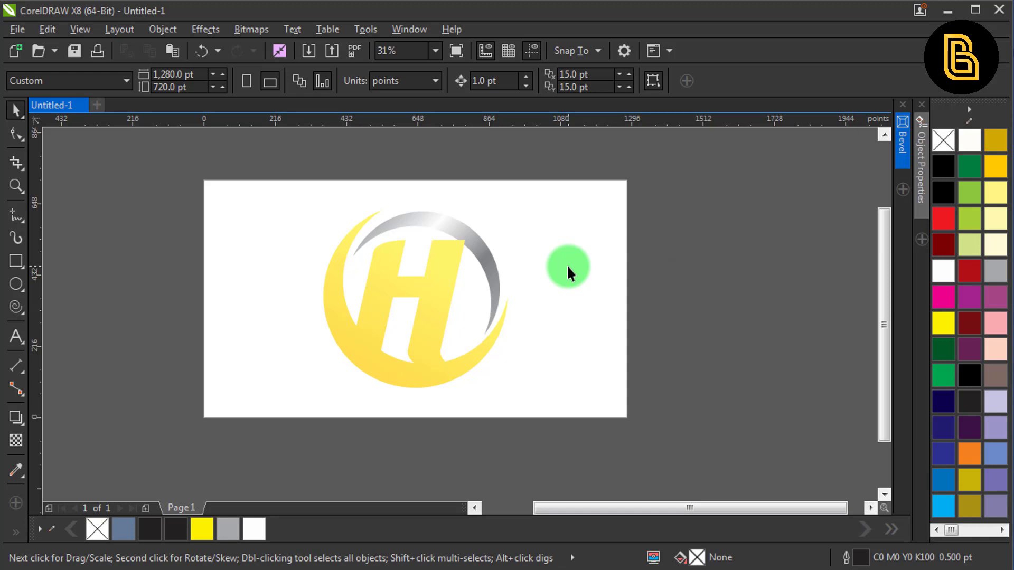
# Create a page-sized background rectangle and give it a horizontal black-to-white linear fountain fill from its left edge to its right
pyautogui.doubleClick(23, 267)
pyautogui.press('g')
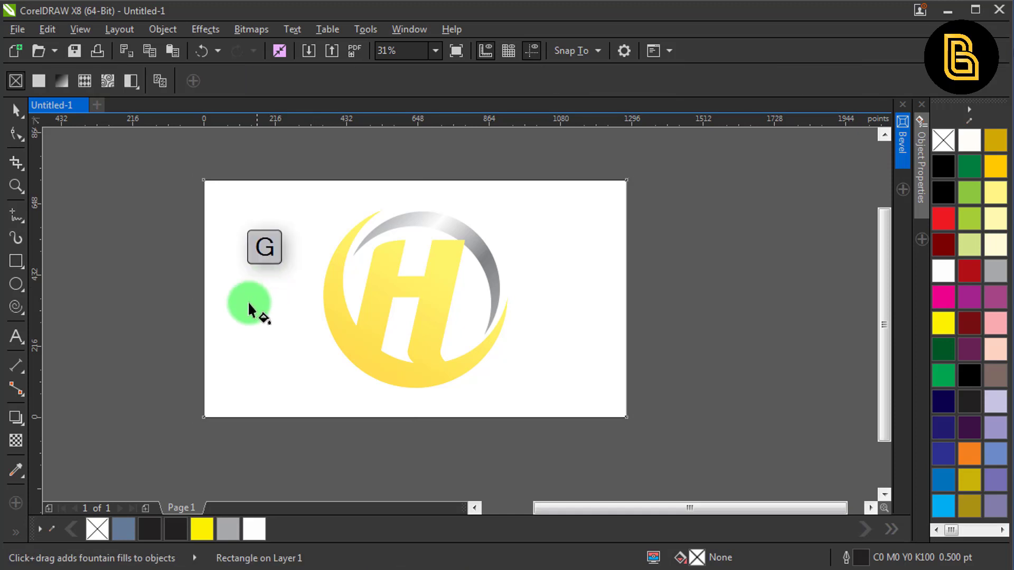
pyautogui.moveTo(207, 298); pyautogui.dragTo(615, 323)
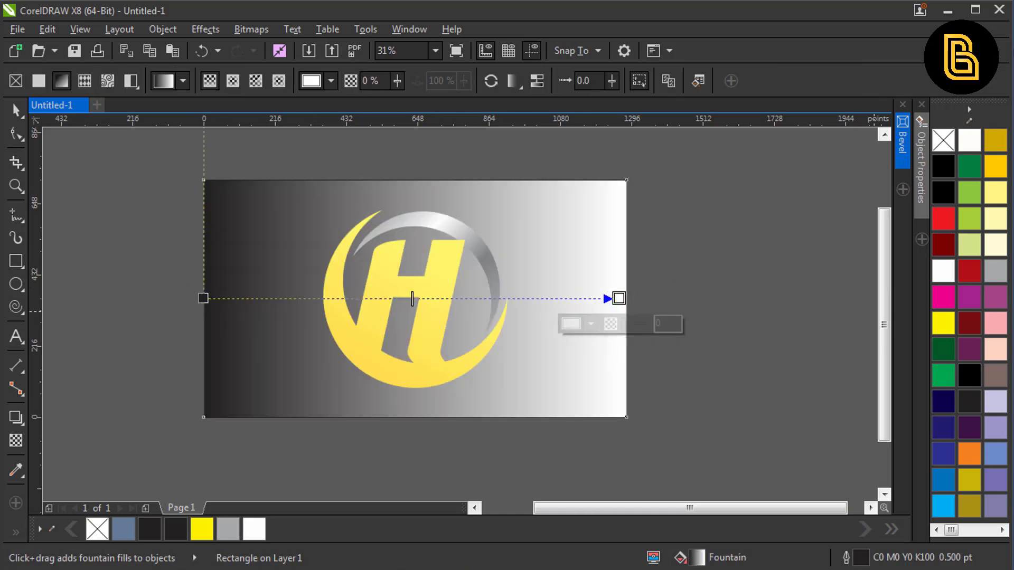
# Set the right colour node of the background gradient to a dark grey
pyautogui.click(996, 274)
pyautogui.click(590, 324)
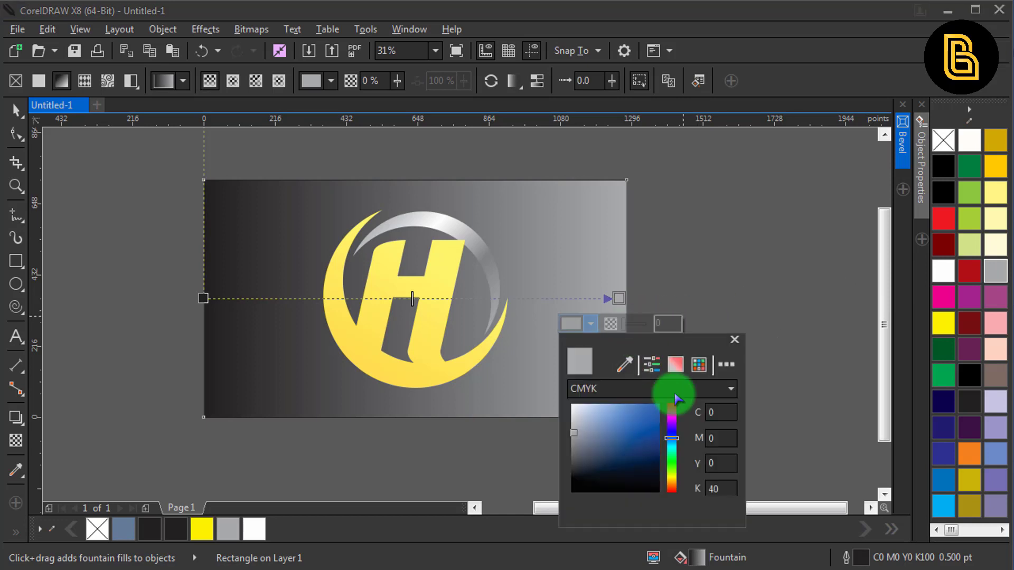
pyautogui.doubleClick(726, 493)
pyautogui.moveTo(727, 495); pyautogui.dragTo(676, 495)
pyautogui.press('Return')
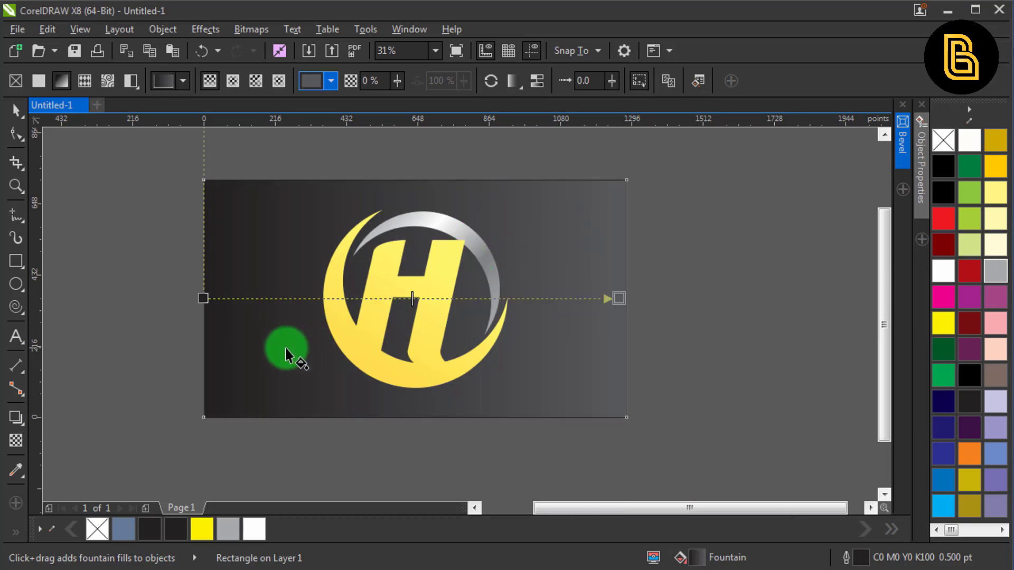
# Redraw the background gradient at a slant from the logo's lower part up to beyond the page's right edge, and deselect the rectangle
pyautogui.moveTo(308, 352); pyautogui.dragTo(562, 276)
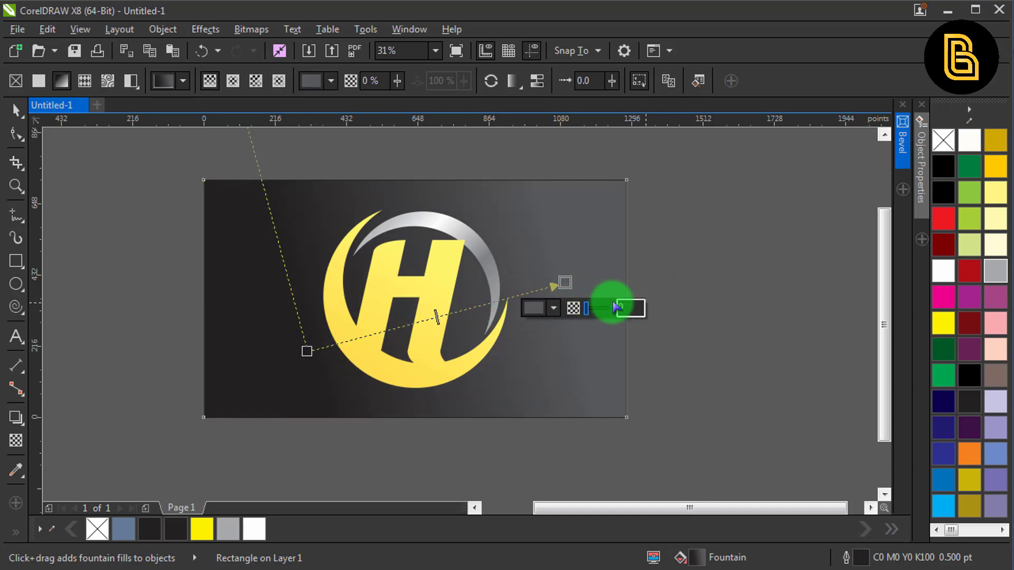
pyautogui.moveTo(394, 341); pyautogui.dragTo(724, 251)
pyautogui.press('space')
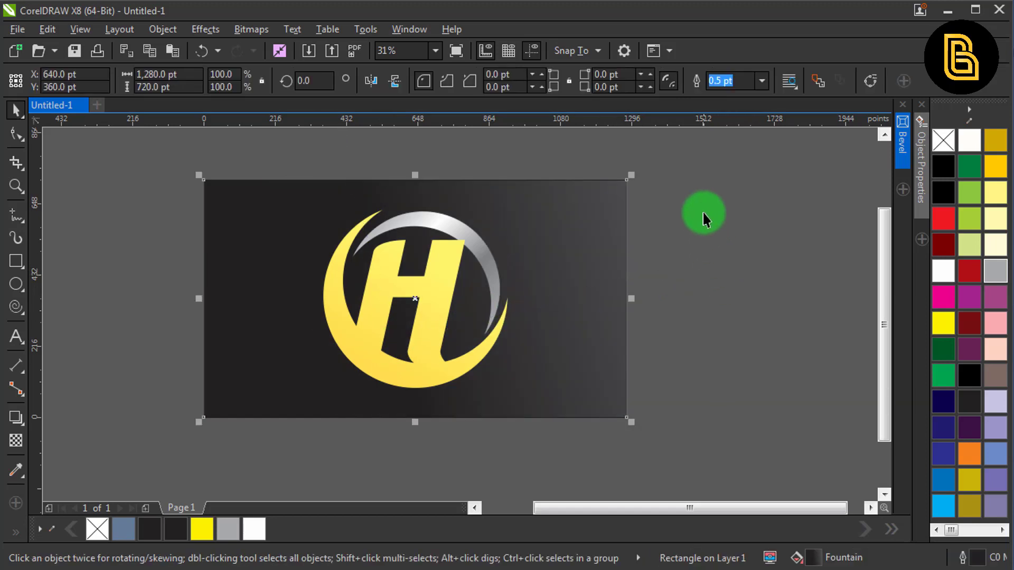
pyautogui.click(704, 214)
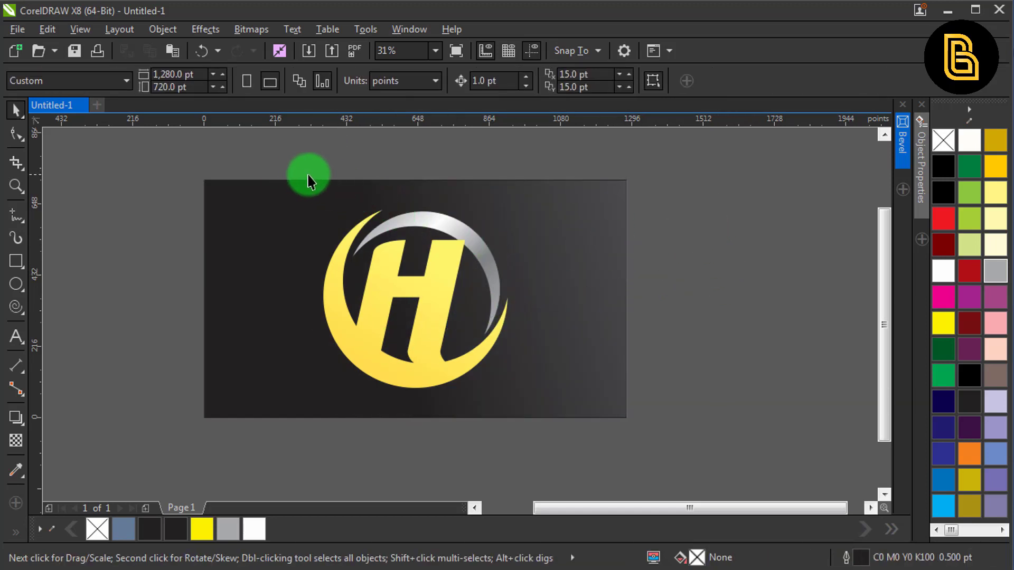
# Remove the outline from the background rectangle and deselect it
pyautogui.moveTo(267, 149); pyautogui.dragTo(559, 428)
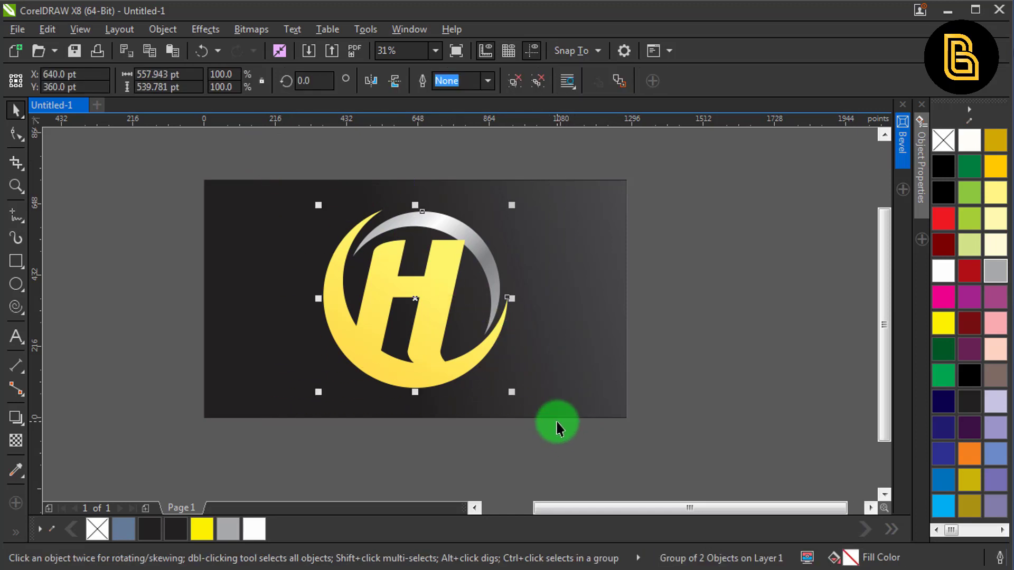
pyautogui.click(516, 424)
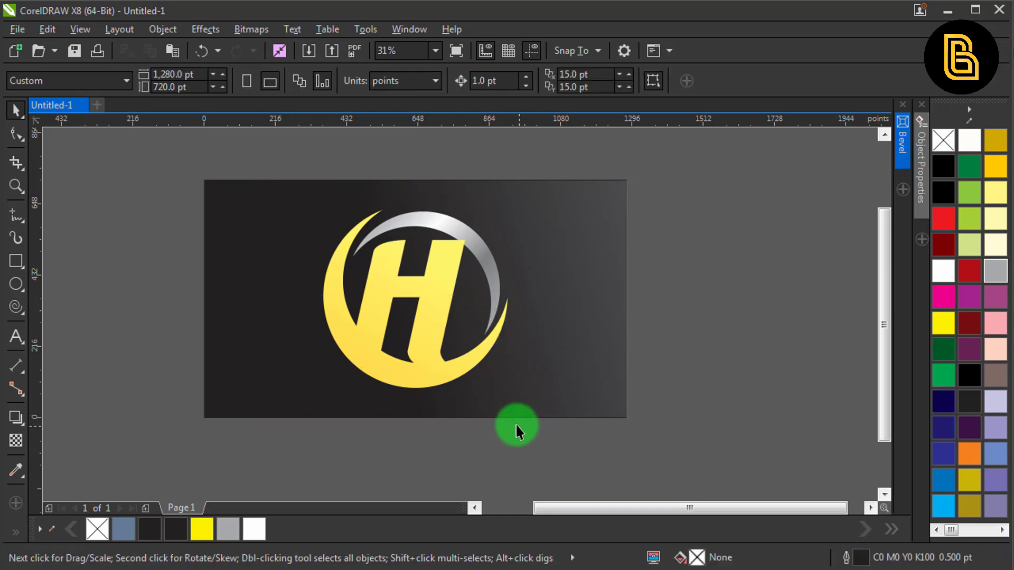
pyautogui.click(623, 190)
pyautogui.rightClick(943, 141)
pyautogui.click(661, 235)
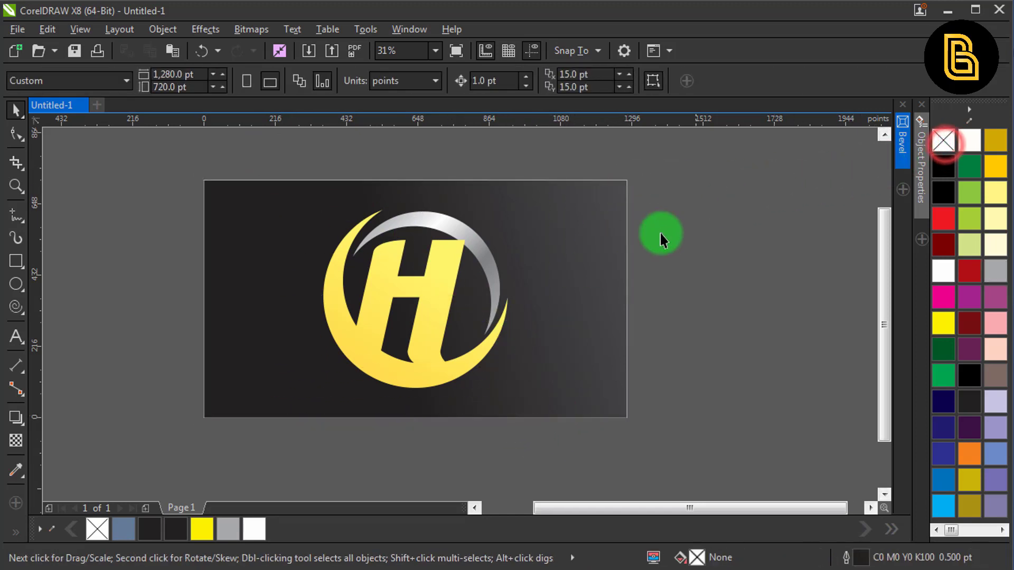
# Draw a flat ellipse about 454 by 50 pt below the page, fill it black (CMYK 100, 100, 100, 100) and remove its outline
pyautogui.click(16, 285)
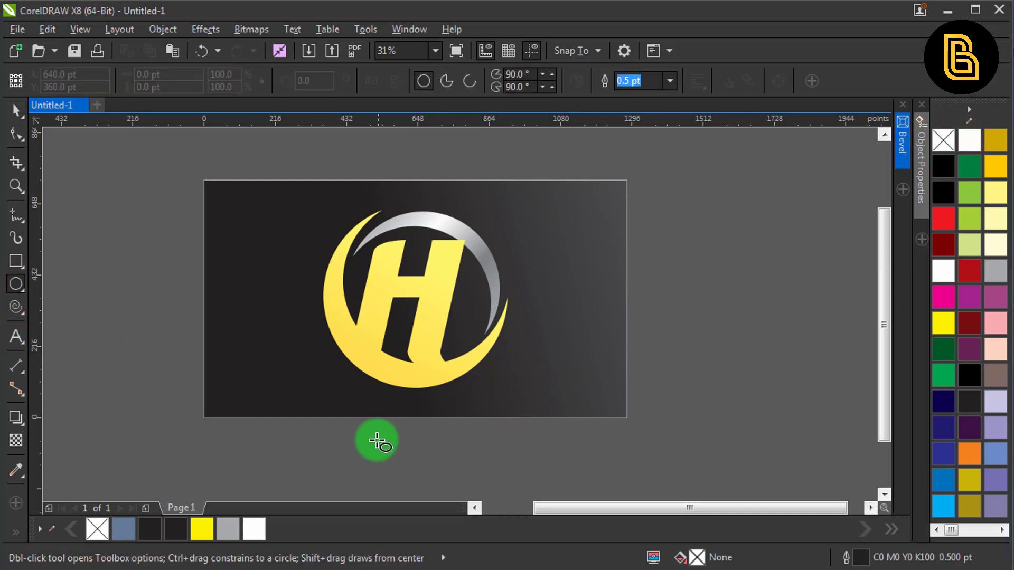
pyautogui.moveTo(376, 439); pyautogui.dragTo(527, 456)
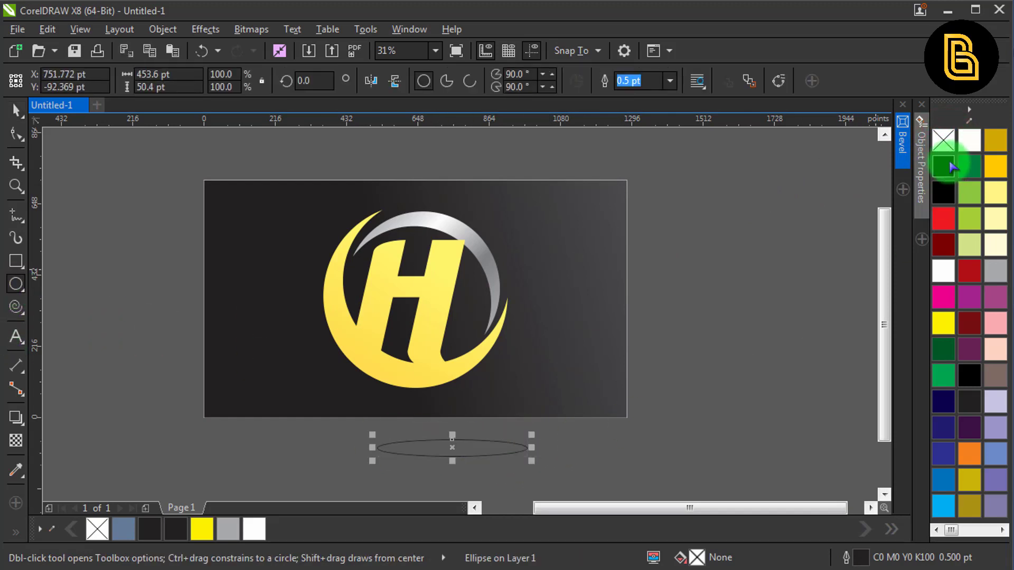
pyautogui.click(943, 166)
pyautogui.click(13, 108)
pyautogui.rightClick(13, 112)
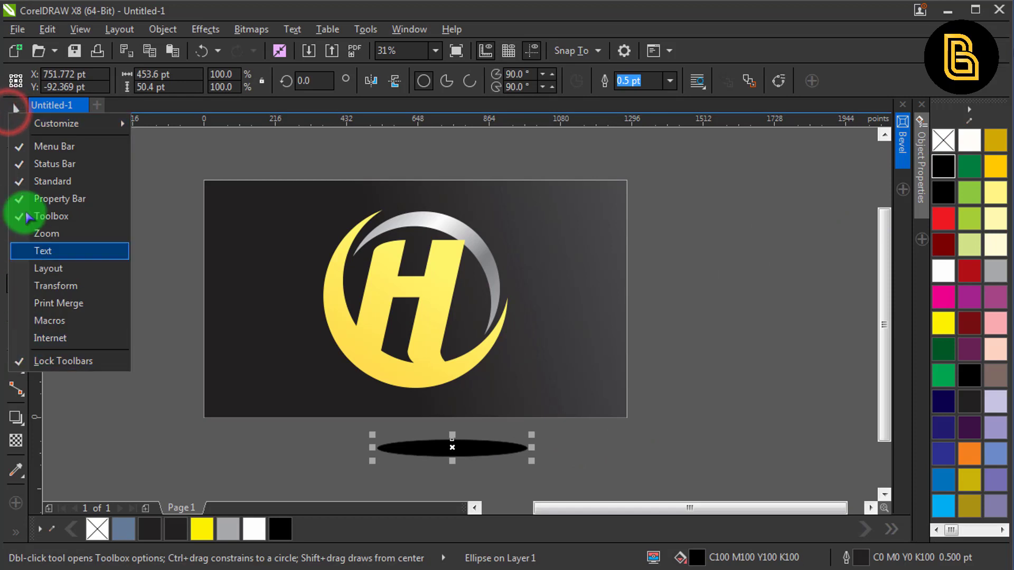
pyautogui.click(15, 112)
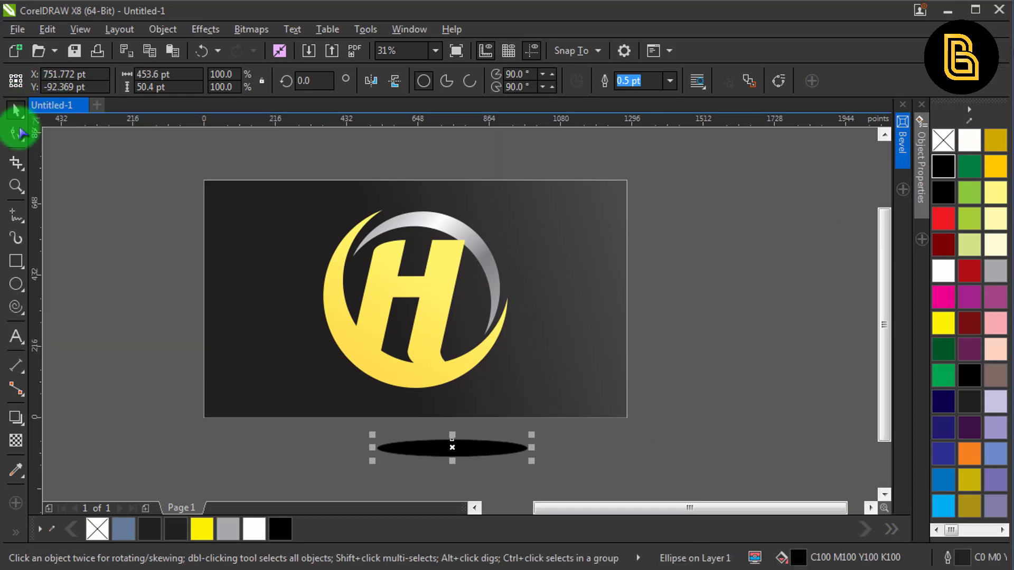
pyautogui.rightClick(942, 140)
# Apply a horizontal fountain transparency across the black ellipse from edge to edge and change it to the elliptical type
pyautogui.click(16, 440)
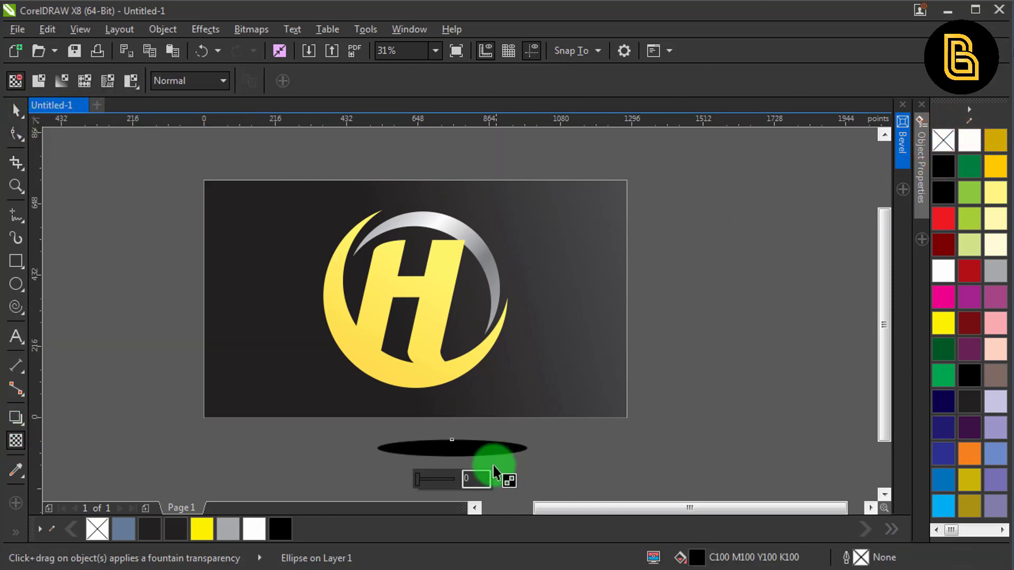
pyautogui.scroll(2, 452, 471)
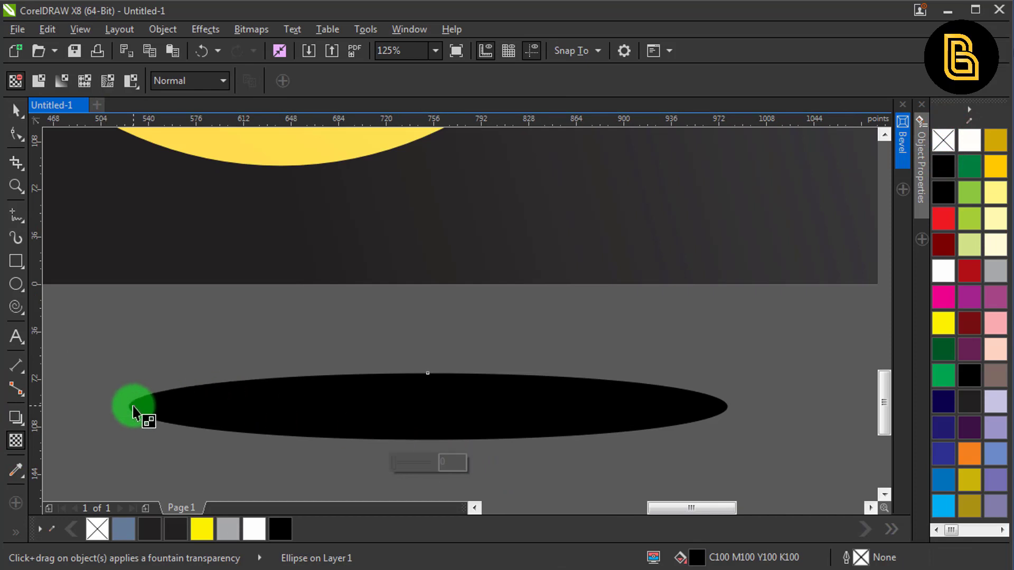
pyautogui.moveTo(133, 406); pyautogui.dragTo(726, 406)
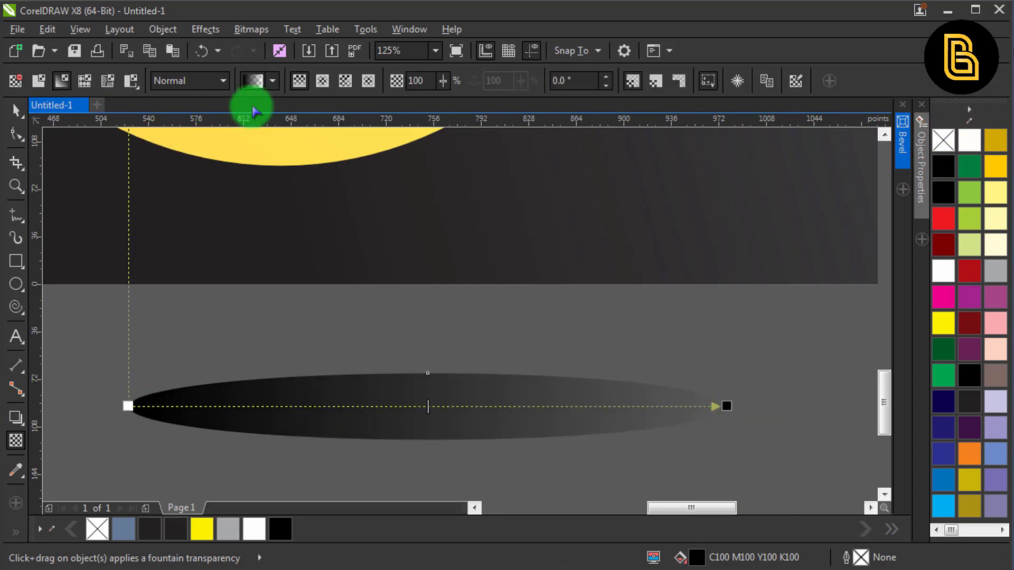
pyautogui.click(322, 80)
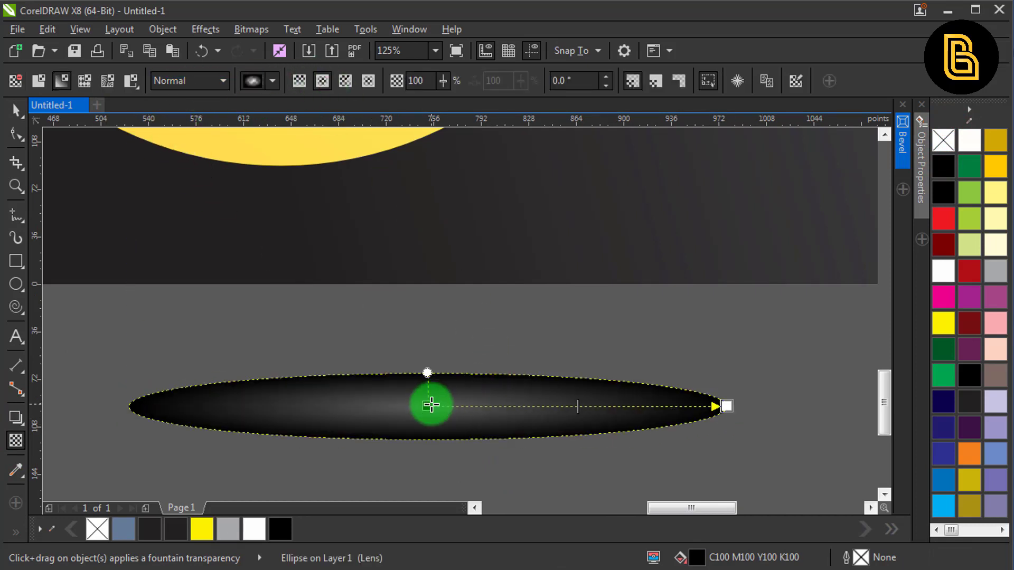
# Set the transparency's centre node to 0 and its outer node to fully transparent, and deselect the ellipse
pyautogui.click(431, 405)
pyautogui.moveTo(431, 431); pyautogui.dragTo(369, 431)
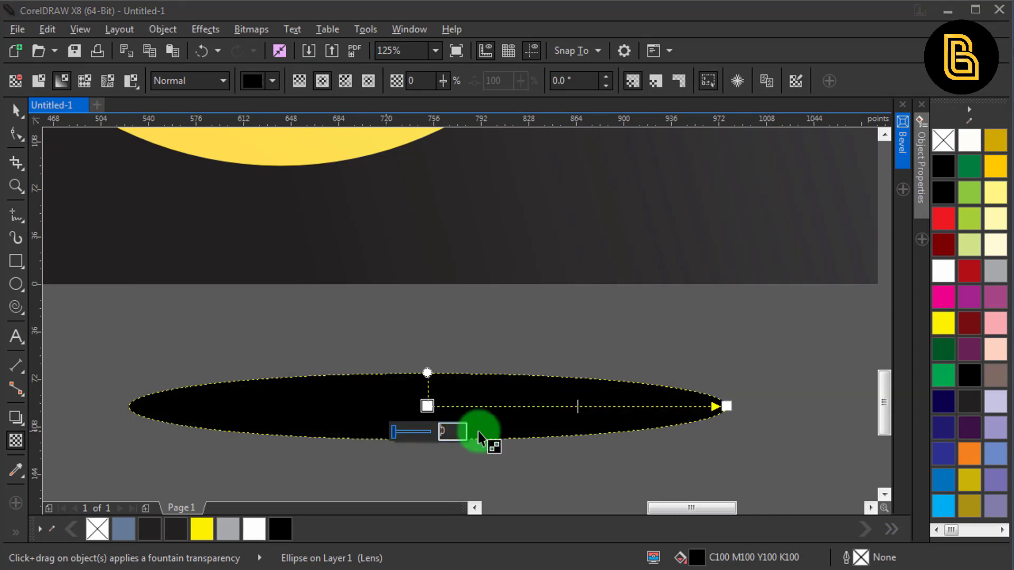
pyautogui.click(727, 406)
pyautogui.moveTo(694, 434); pyautogui.dragTo(766, 428)
pyautogui.click(755, 354)
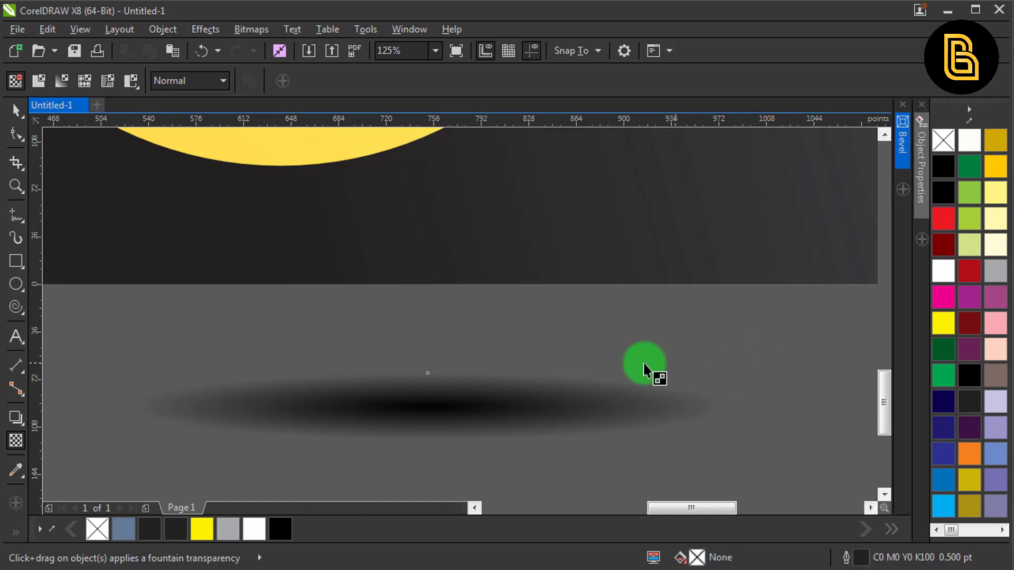
# Move the faded shadow ellipse onto the logo's bottom edge, centred at about X 640 pt, Y 83 pt
pyautogui.press('space')
pyautogui.moveTo(431, 415); pyautogui.dragTo(284, 182)
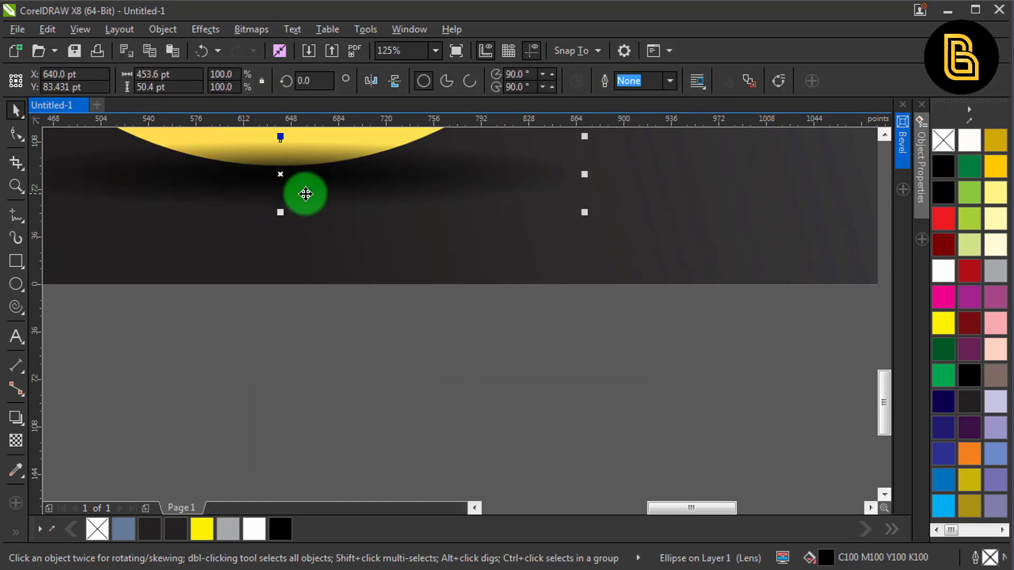
pyautogui.moveTo(343, 172); pyautogui.dragTo(462, 387)
pyautogui.scroll(-1, 464, 351)
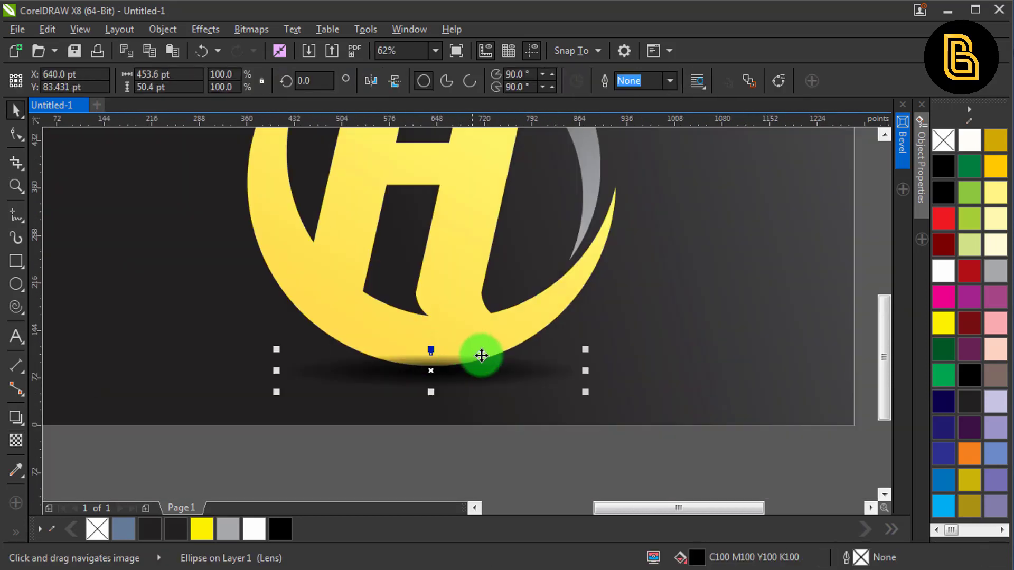
# Arrange the logo group in front of the shadow ellipse
pyautogui.keyDown('shift'); pyautogui.click(482, 355); pyautogui.keyUp('shift')
pyautogui.hotkey('ctrl', 'g')
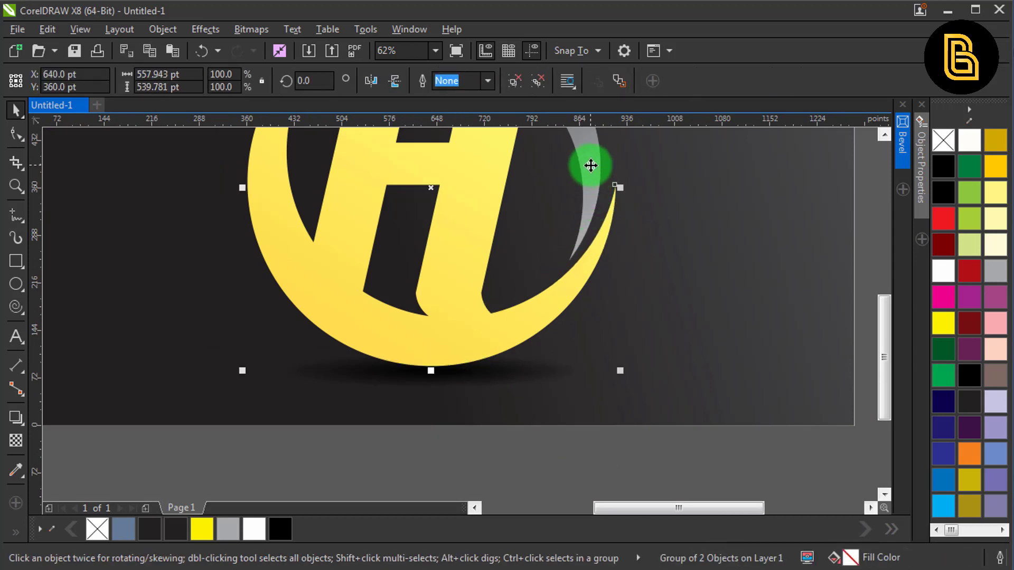
pyautogui.click(462, 390)
pyautogui.scroll(-1, 454, 370)
# Apply a glow drop-shadow preset to the logo group and set its shadow feathering to 5
pyautogui.click(473, 247)
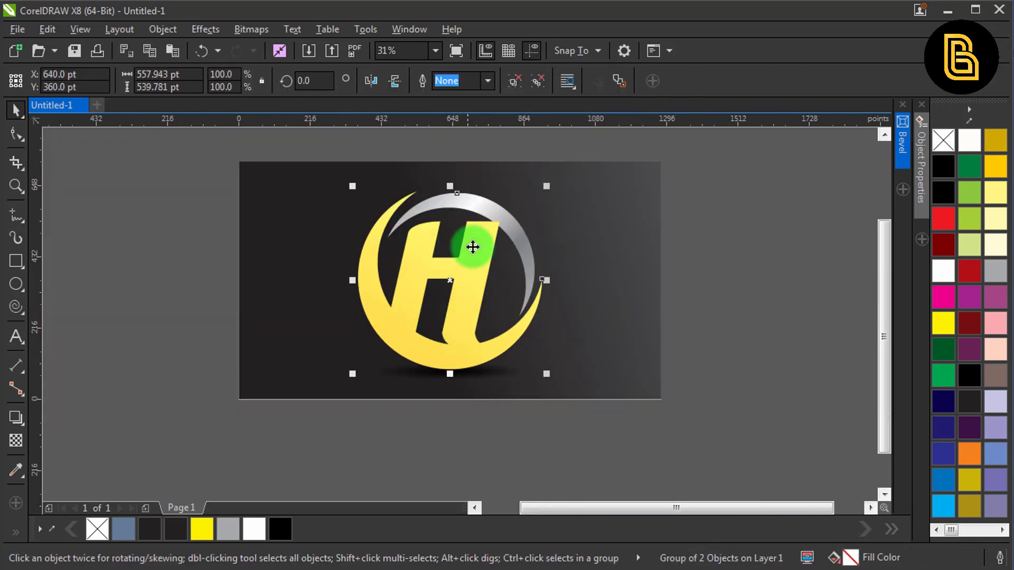
pyautogui.scroll(1, 473, 191)
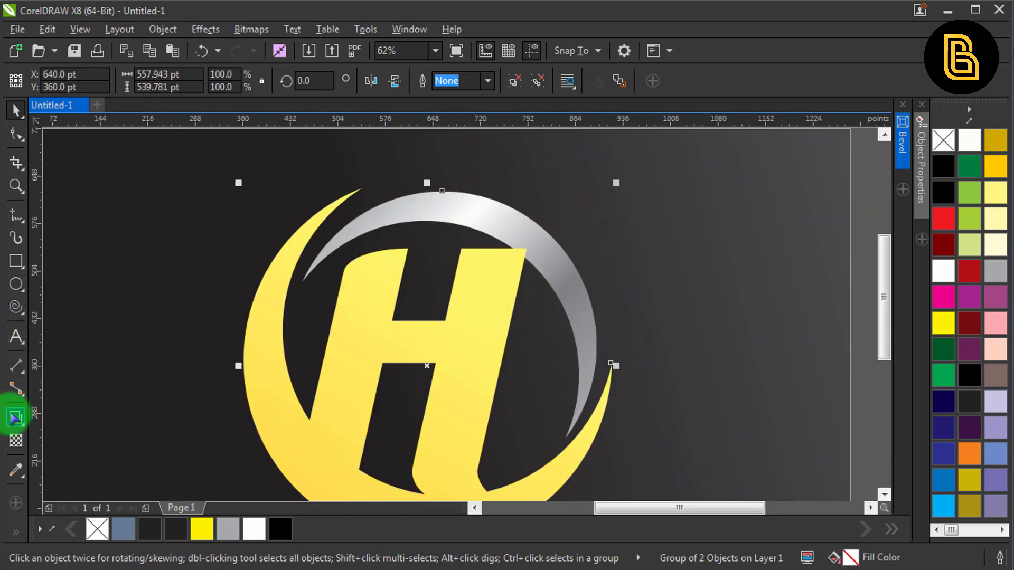
pyautogui.click(15, 418)
pyautogui.click(45, 80)
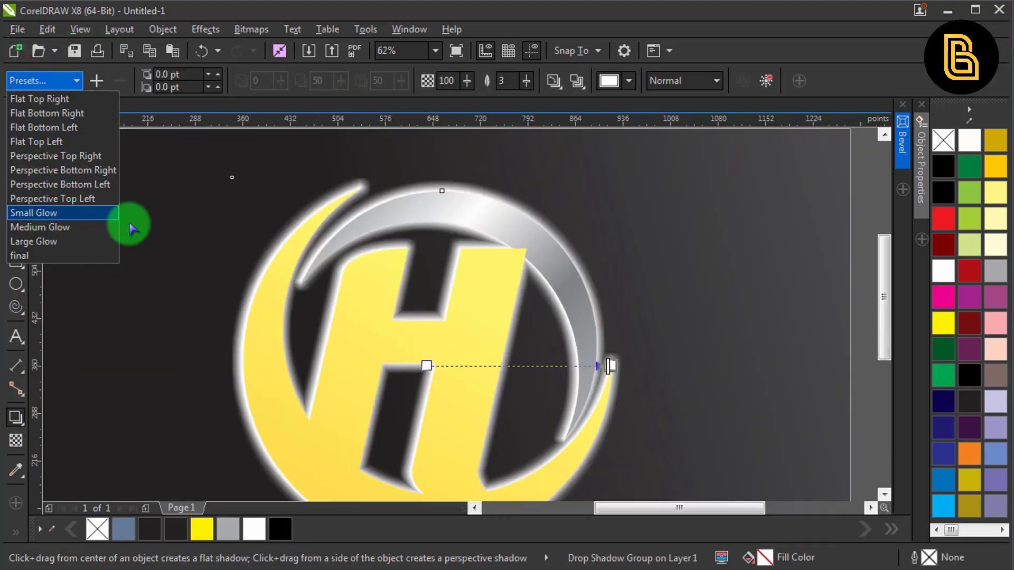
pyautogui.click(400, 210)
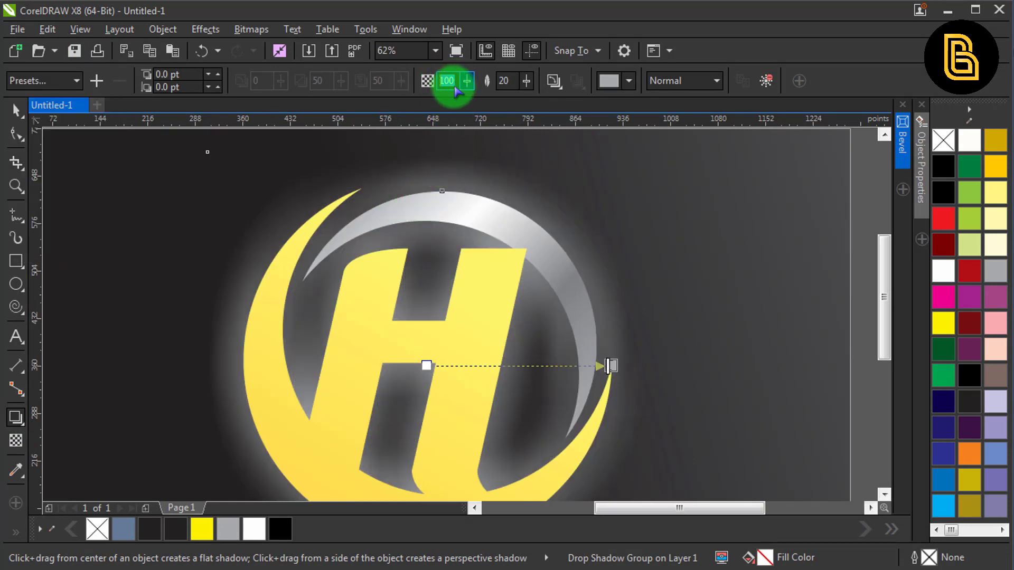
pyautogui.doubleClick(515, 80)
pyautogui.write('5')
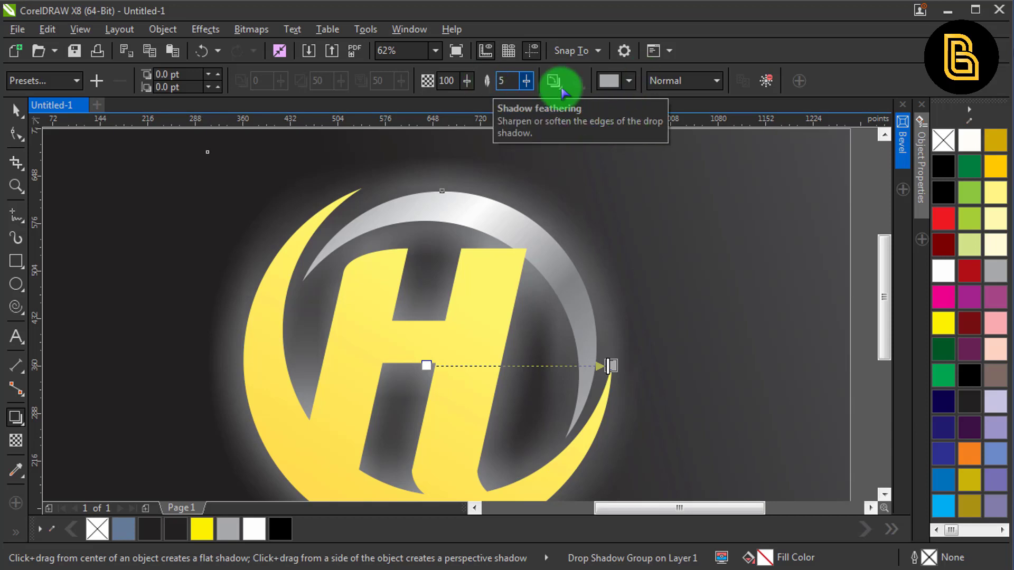
pyautogui.press('Return')
# Set the drop shadow colour to black (CMYK 100, 100, 100, 100) and leave the logo group
pyautogui.click(617, 80)
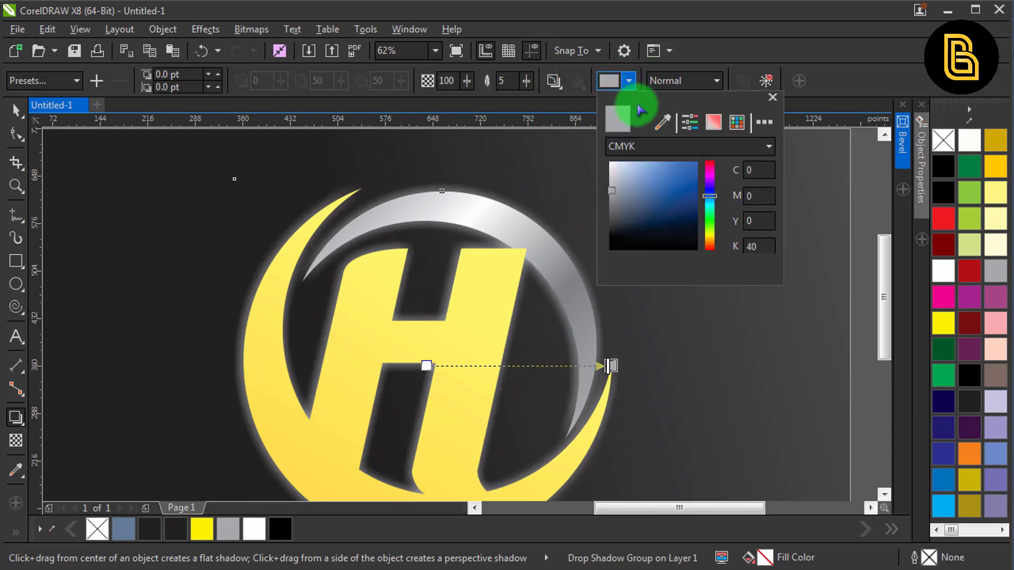
pyautogui.click(943, 166)
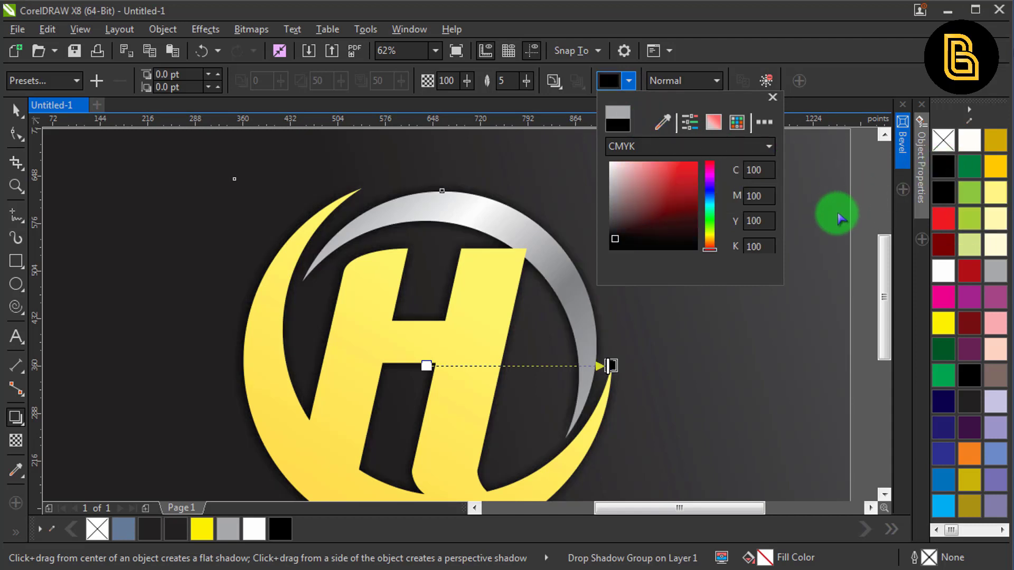
pyautogui.click(787, 217)
pyautogui.click(530, 177)
pyautogui.scroll(-1, 436, 163)
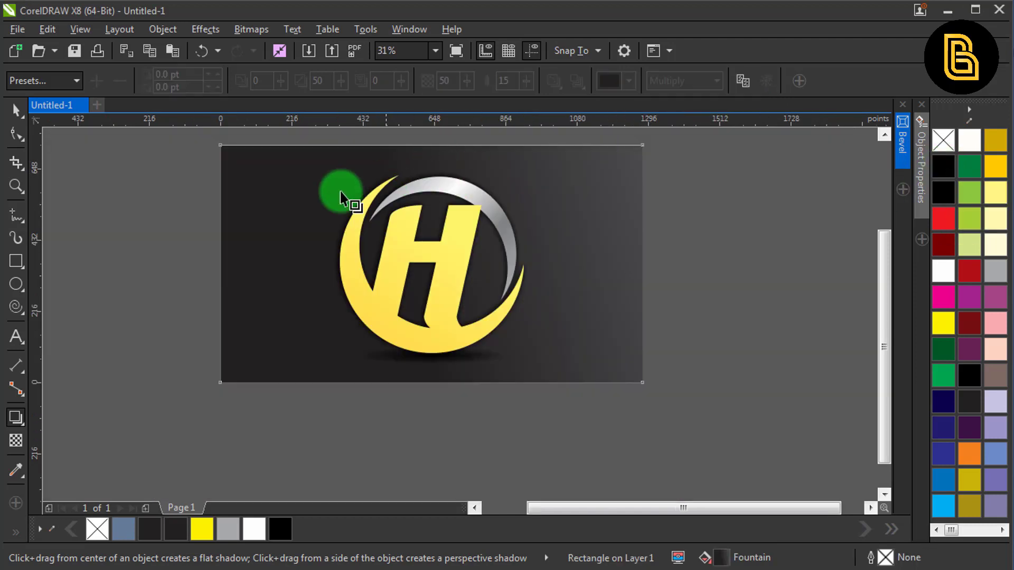
# Zoom to fit the whole logo artwork and examine it in the full-screen preview
pyautogui.click(16, 110)
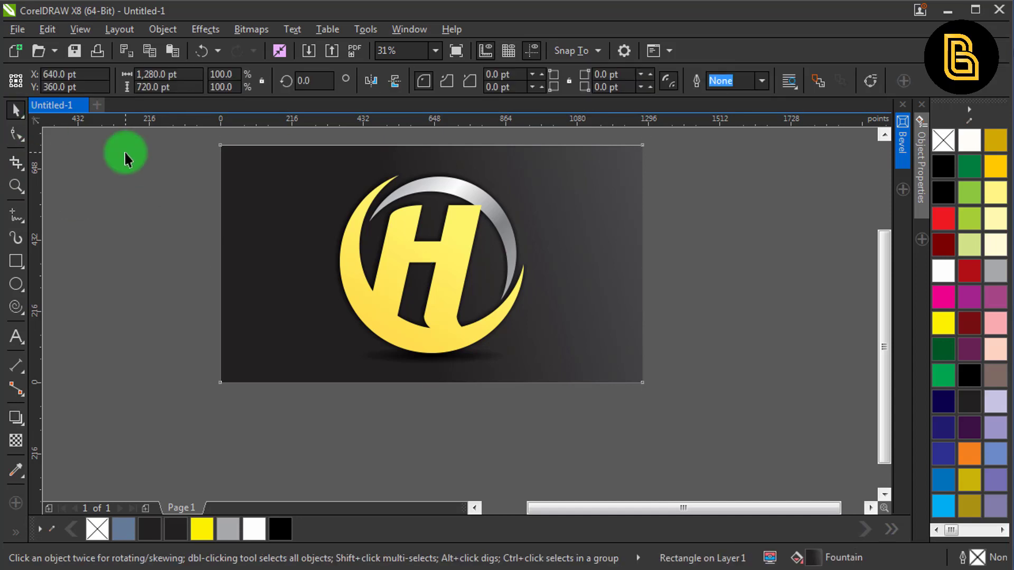
pyautogui.moveTo(138, 138); pyautogui.dragTo(702, 398)
pyautogui.moveTo(680, 302); pyautogui.dragTo(678, 340)
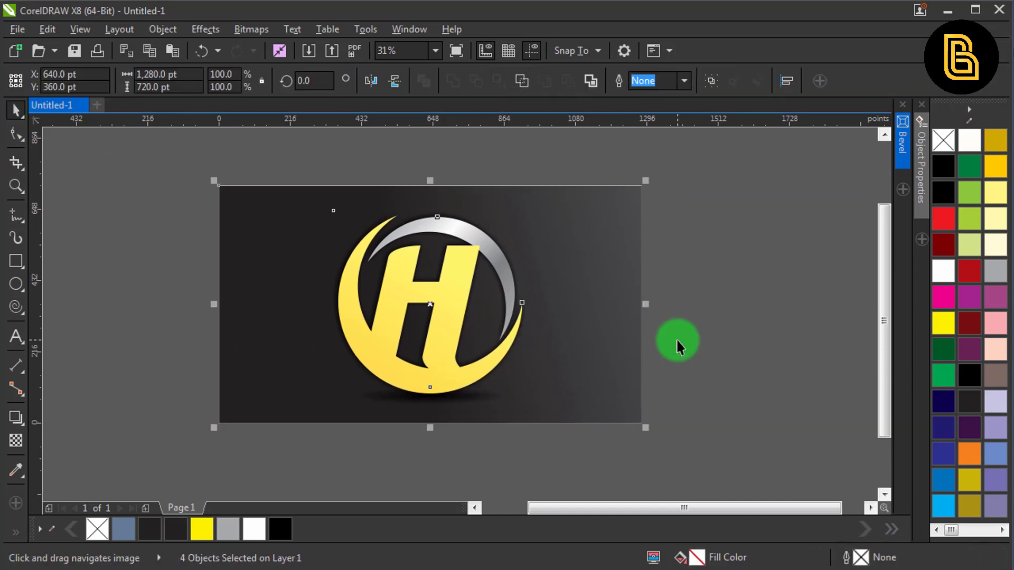
pyautogui.press('F4')
pyautogui.click(805, 296)
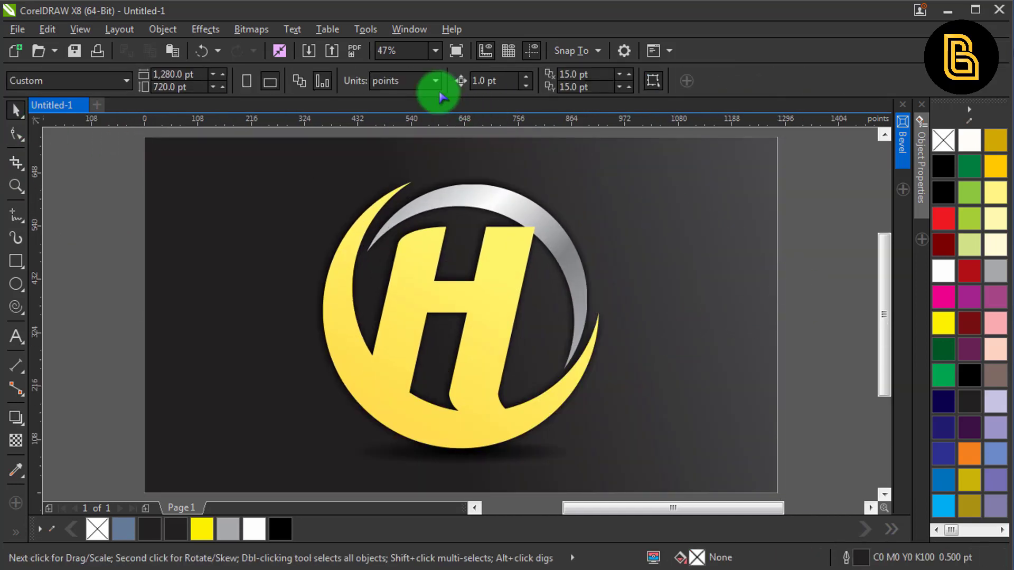
pyautogui.click(457, 52)
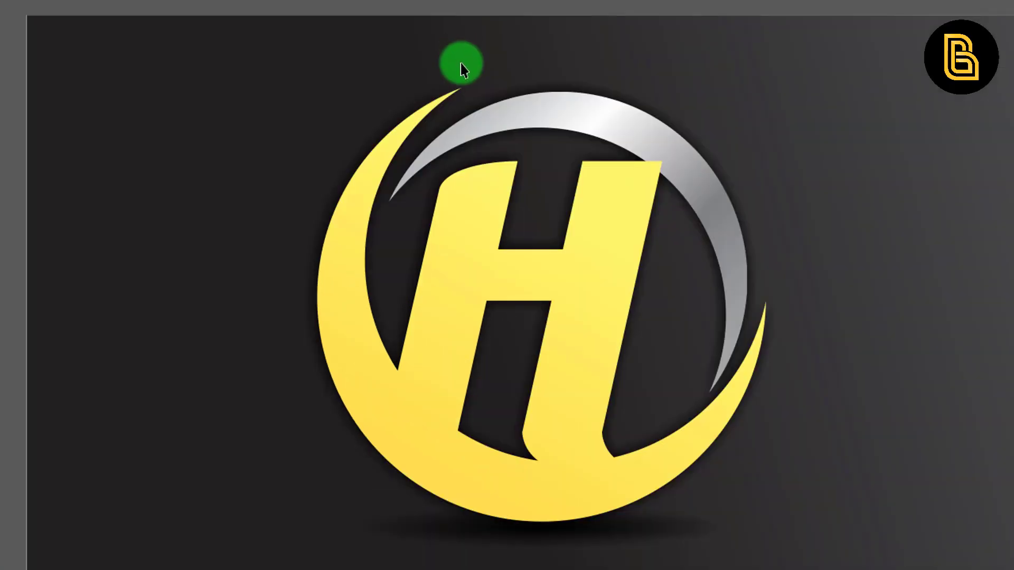
pyautogui.click(460, 63)
pyautogui.scroll(-3, 128, 348)
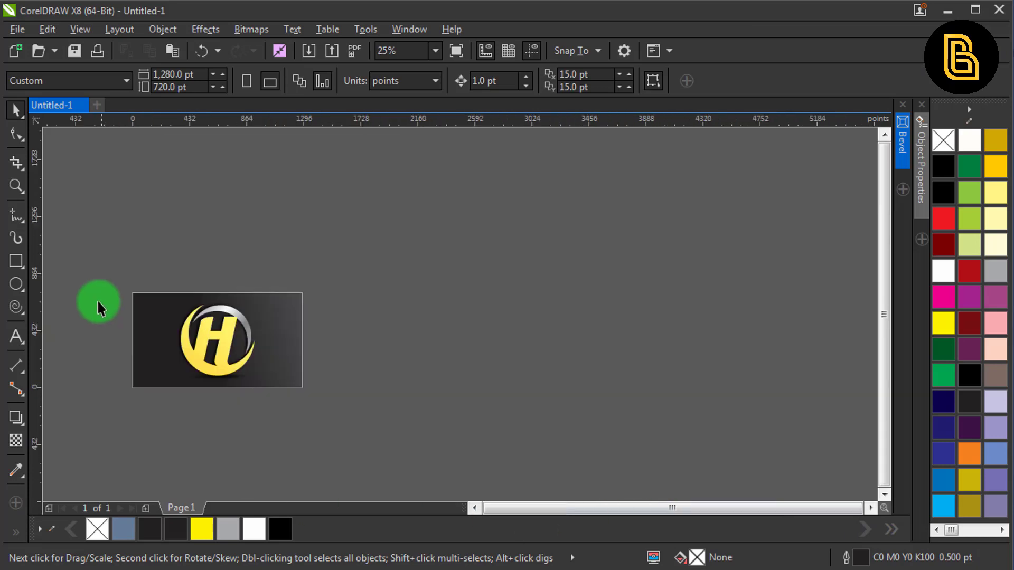
# Move the complete logo artwork with its background off the page to the right, leaving the page empty
pyautogui.moveTo(90, 233); pyautogui.dragTo(344, 410)
pyautogui.moveTo(237, 349); pyautogui.dragTo(340, 352)
pyautogui.click(337, 351)
pyautogui.scroll(2, 259, 346)
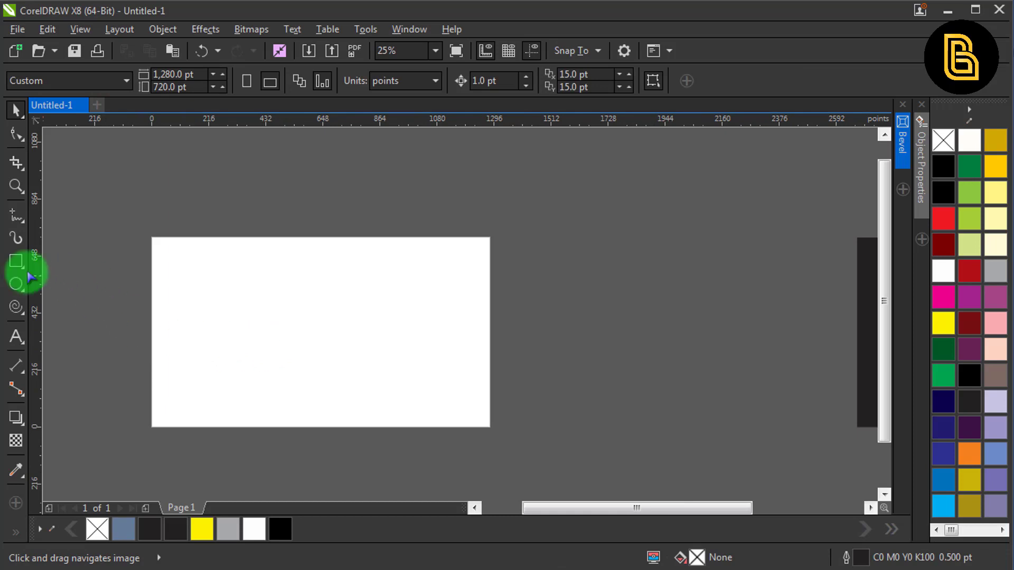
pyautogui.moveTo(249, 319); pyautogui.dragTo(268, 303)
# Draw a tall narrow rectangle about 90 by 423 pt in the left half of the page
pyautogui.click(17, 260)
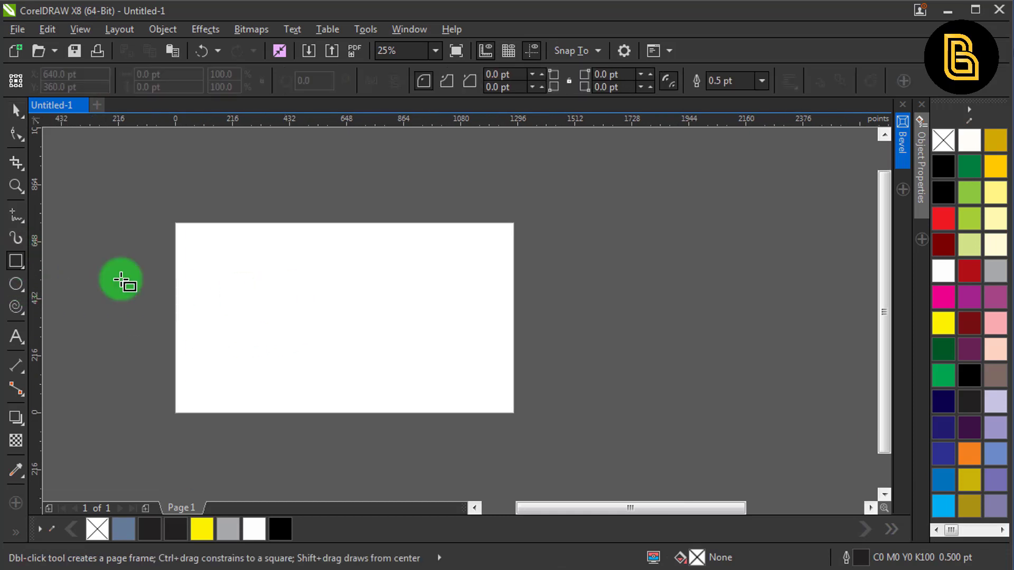
pyautogui.moveTo(244, 262); pyautogui.dragTo(319, 366)
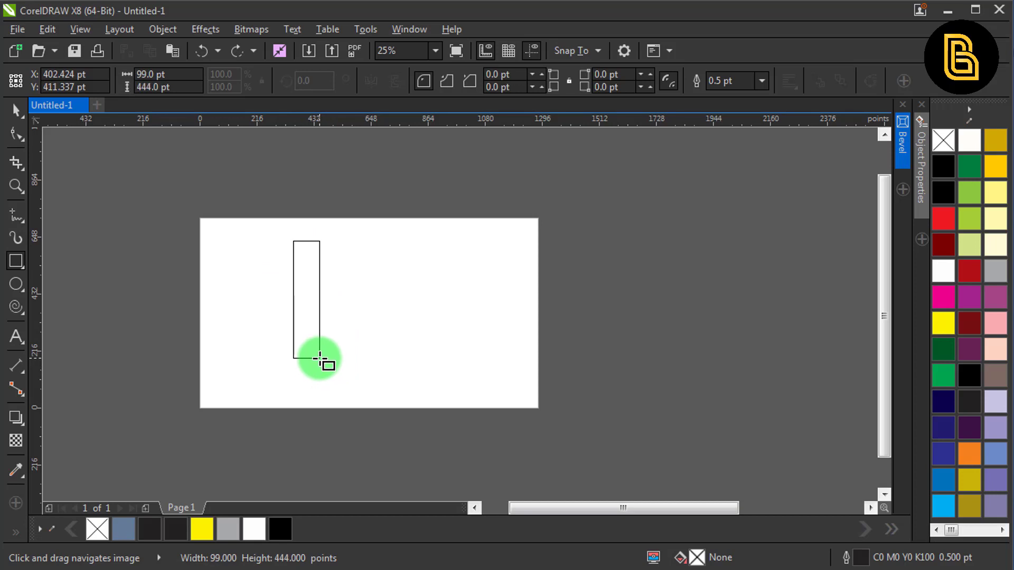
pyautogui.moveTo(319, 358); pyautogui.dragTo(318, 353)
# Copy the rectangle to the page centre at X 640.9 pt and shift the original down by about a quarter of its height
pyautogui.press('space')
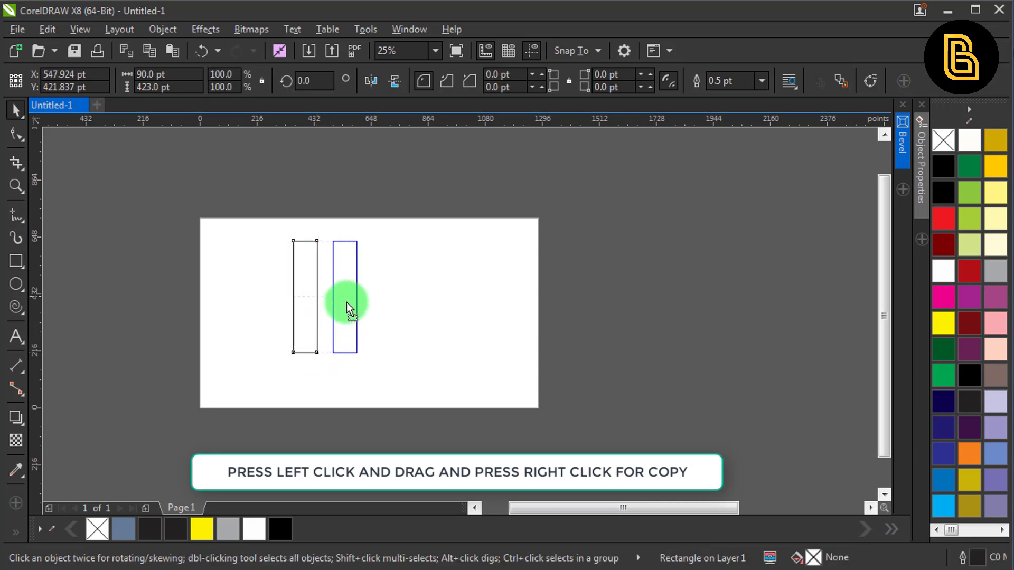
pyautogui.moveTo(346, 302); pyautogui.dragTo(366, 298)
pyautogui.rightClick(369, 310)
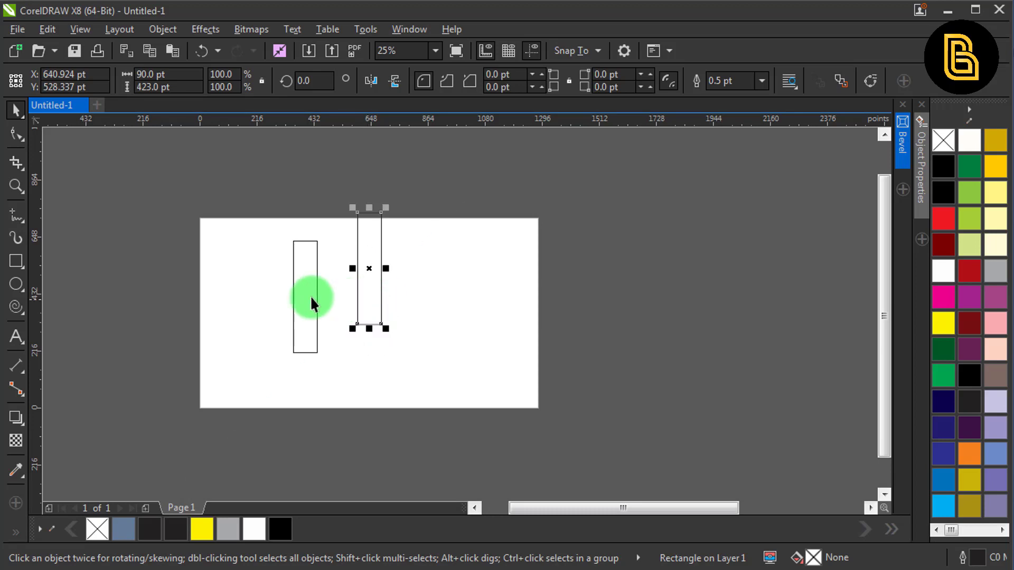
pyautogui.keyDown('shift'); pyautogui.click(309, 296); pyautogui.keyUp('shift')
pyautogui.moveTo(308, 280); pyautogui.dragTo(312, 307)
pyautogui.click(433, 305)
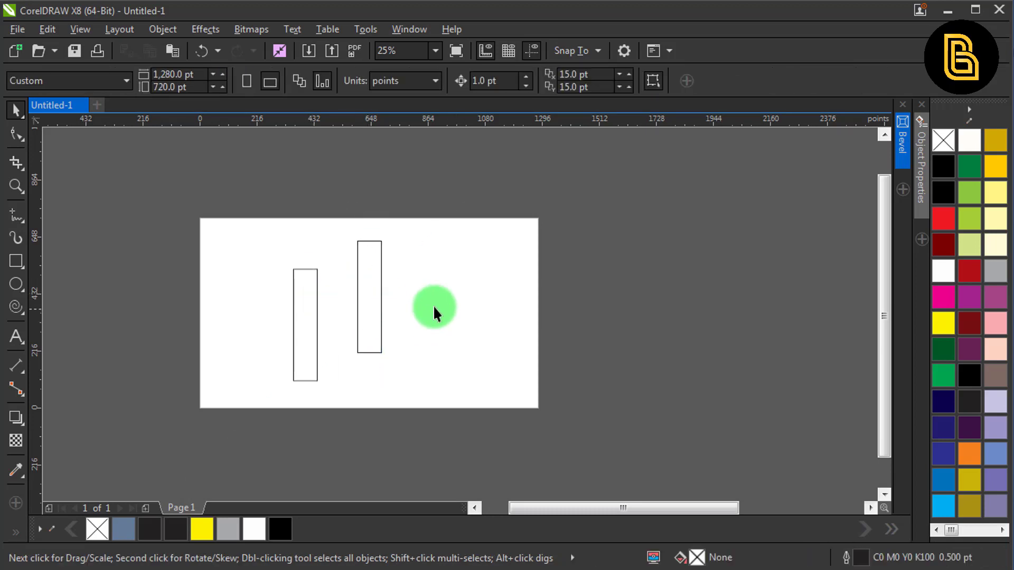
# Make a copy of the right upright rotated to 270° to serve as the H's crossbar
pyautogui.click(369, 280)
pyautogui.click(383, 264)
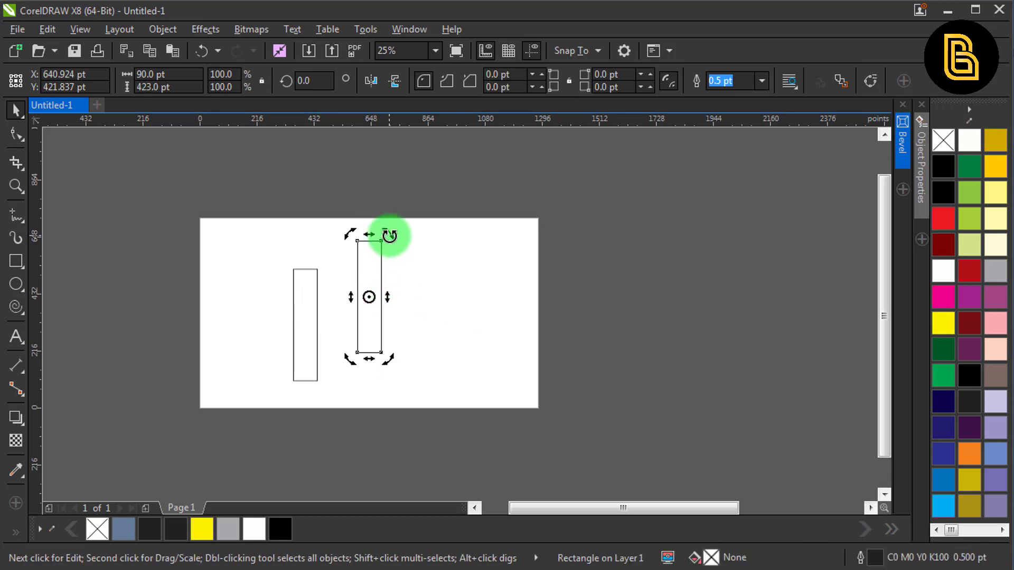
pyautogui.moveTo(389, 236); pyautogui.dragTo(337, 315)
pyautogui.rightClick(426, 312)
# Shorten the crossbar to 153 pt so that it spans exactly between the two uprights
pyautogui.click(410, 297)
pyautogui.scroll(1, 331, 295)
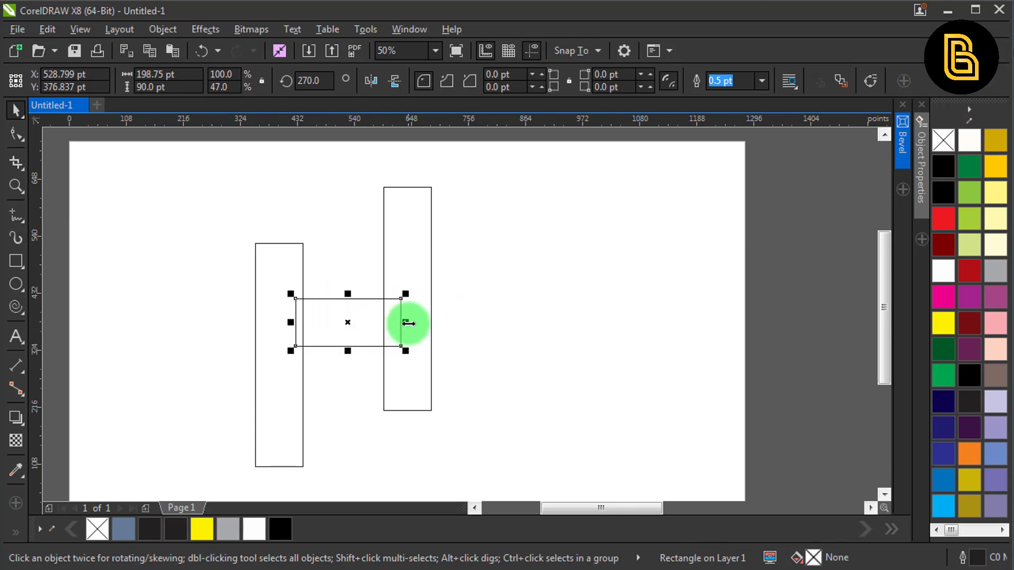
pyautogui.moveTo(406, 323); pyautogui.dragTo(383, 325)
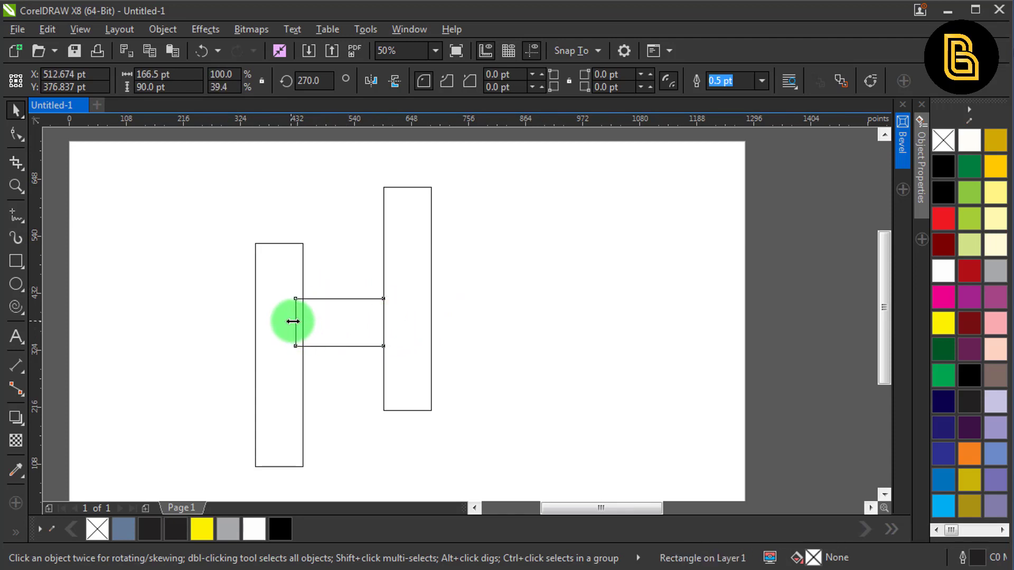
pyautogui.moveTo(292, 322); pyautogui.dragTo(303, 322)
pyautogui.scroll(-1, 355, 321)
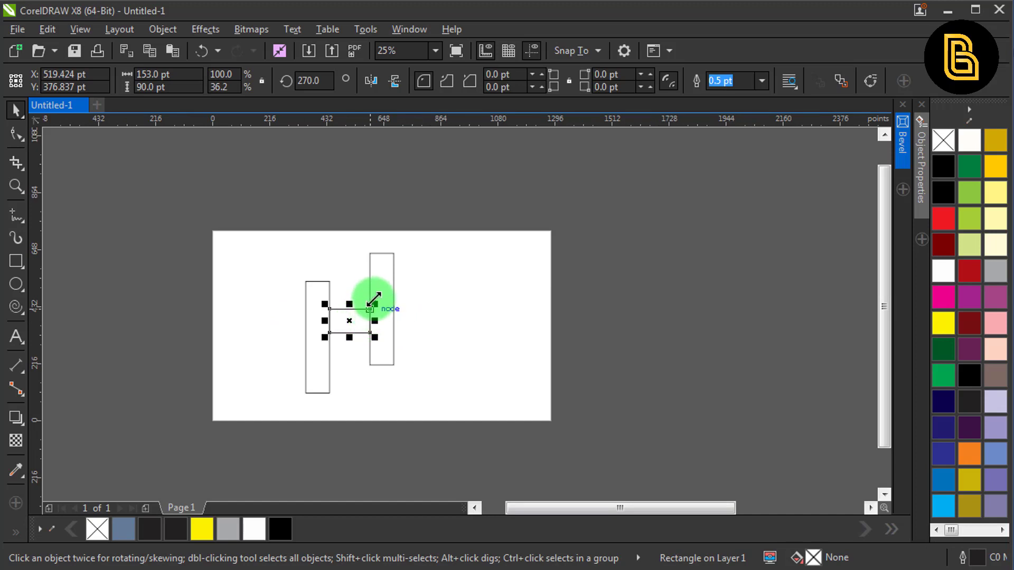
# Draw a circle about 668 pt in diameter around the rectangles and centre it on the page
pyautogui.click(16, 285)
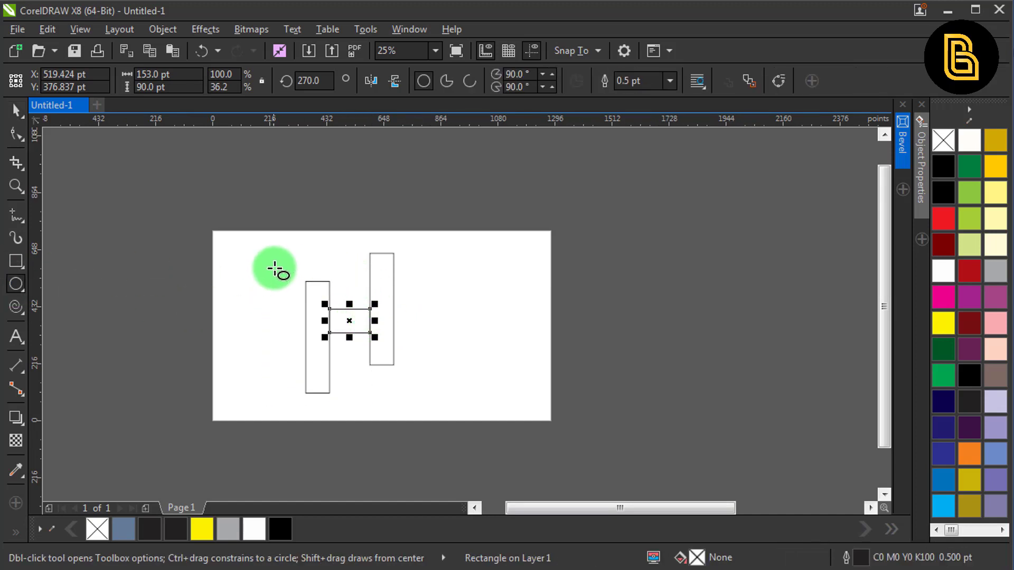
pyautogui.moveTo(281, 253); pyautogui.dragTo(455, 428)
pyautogui.press('space')
pyautogui.press('p')
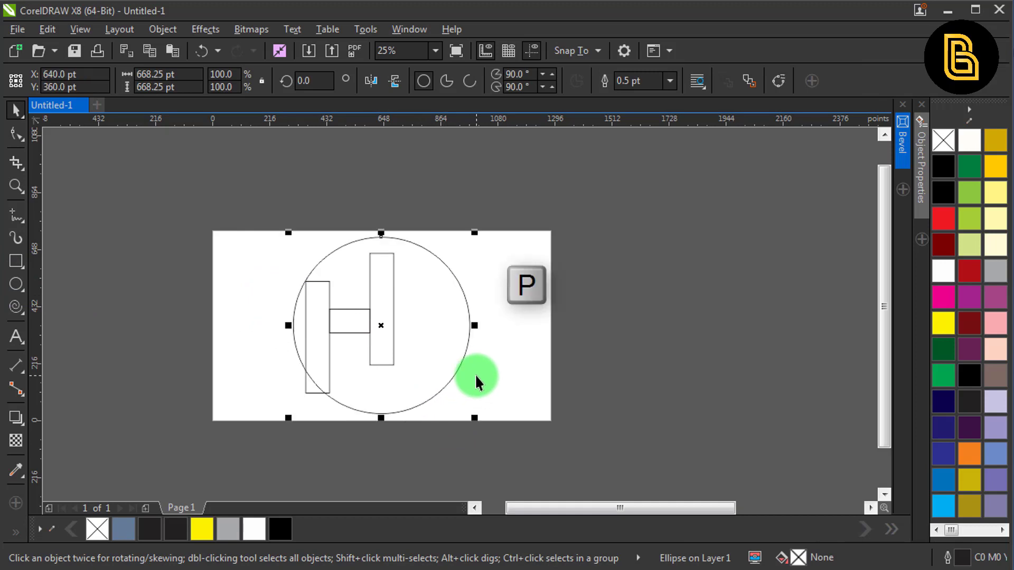
# Group the three H rectangles and align the group's centre horizontally and vertically with the circle
pyautogui.moveTo(414, 214); pyautogui.dragTo(298, 447)
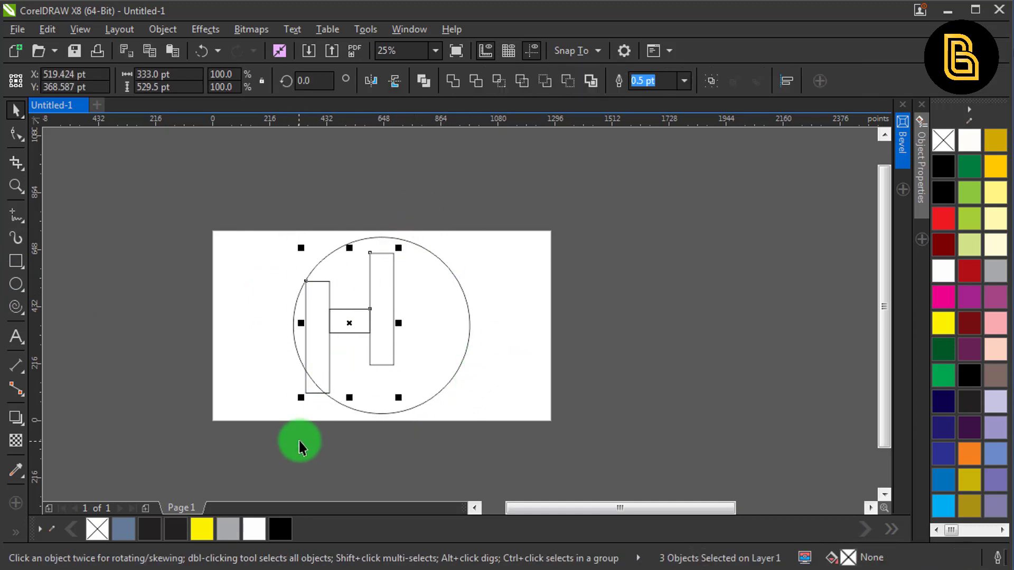
pyautogui.hotkey('ctrl', 'g')
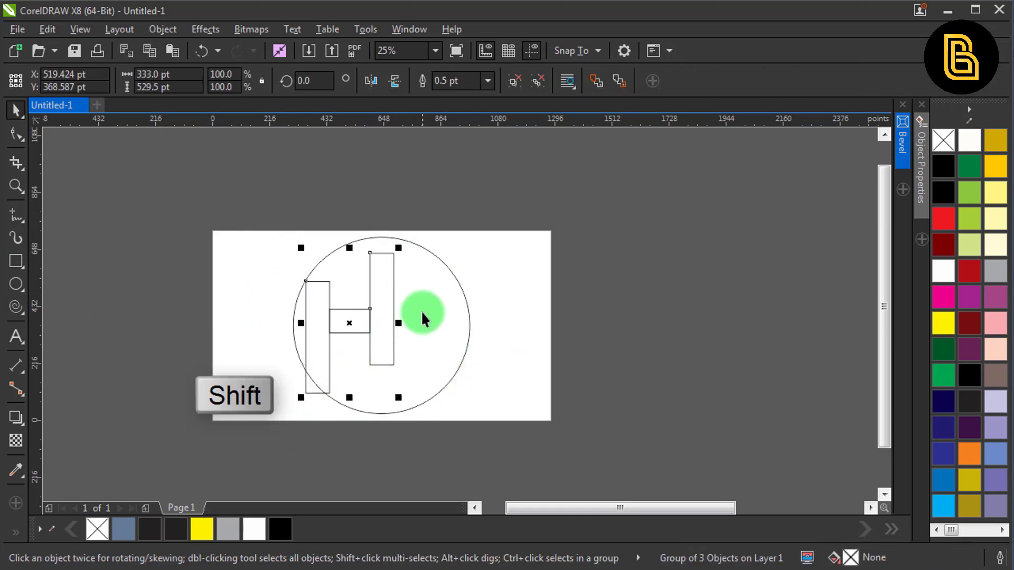
pyautogui.keyDown('shift'); pyautogui.click(421, 313); pyautogui.keyUp('shift')
pyautogui.press('c')
pyautogui.press('e')
# Scale the H group proportionally about its centre to about 356 × 566 pt so its outer corners touch the circle
pyautogui.click(421, 275)
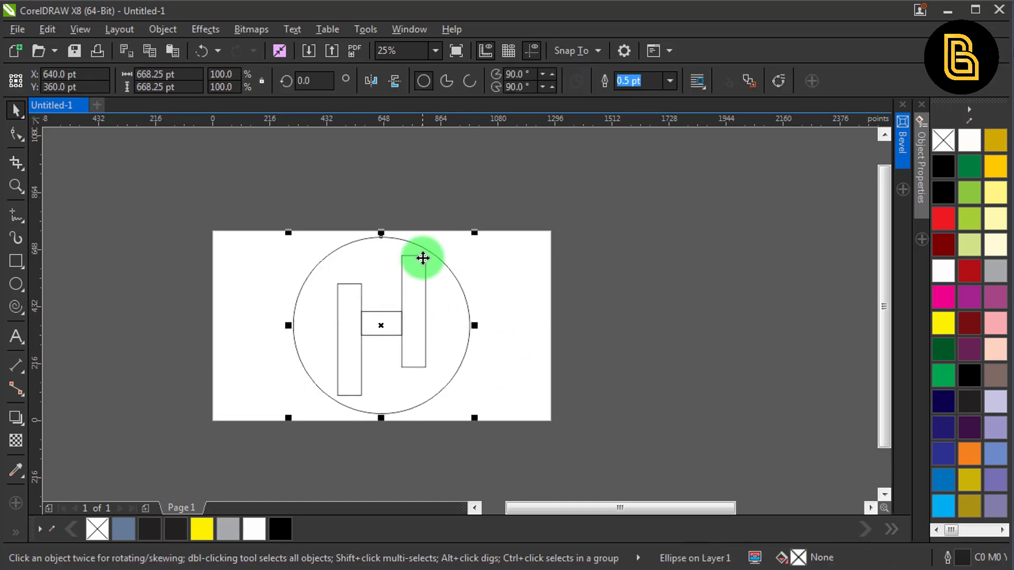
pyautogui.click(423, 256)
pyautogui.click(423, 255)
pyautogui.click(425, 257)
pyautogui.scroll(1, 428, 255)
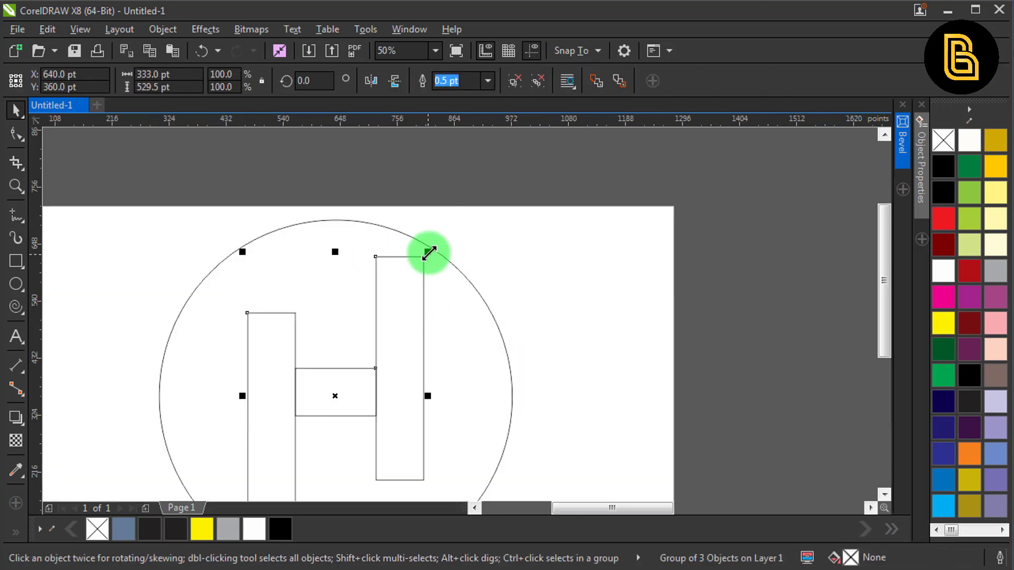
pyautogui.moveTo(429, 253); pyautogui.dragTo(433, 244)
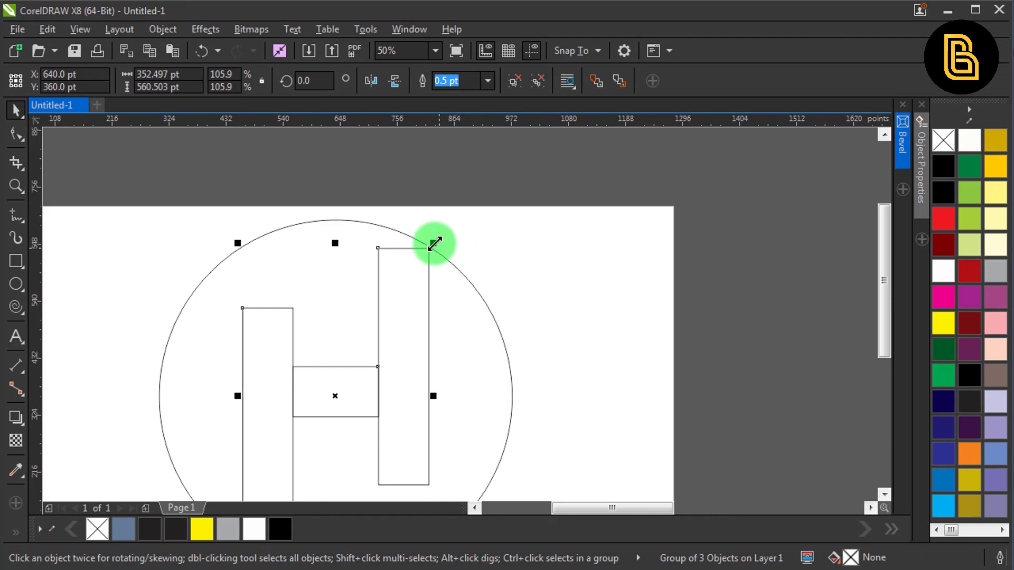
pyautogui.scroll(4, 434, 244)
pyautogui.moveTo(396, 285); pyautogui.dragTo(431, 262)
pyautogui.scroll(-5, 464, 265)
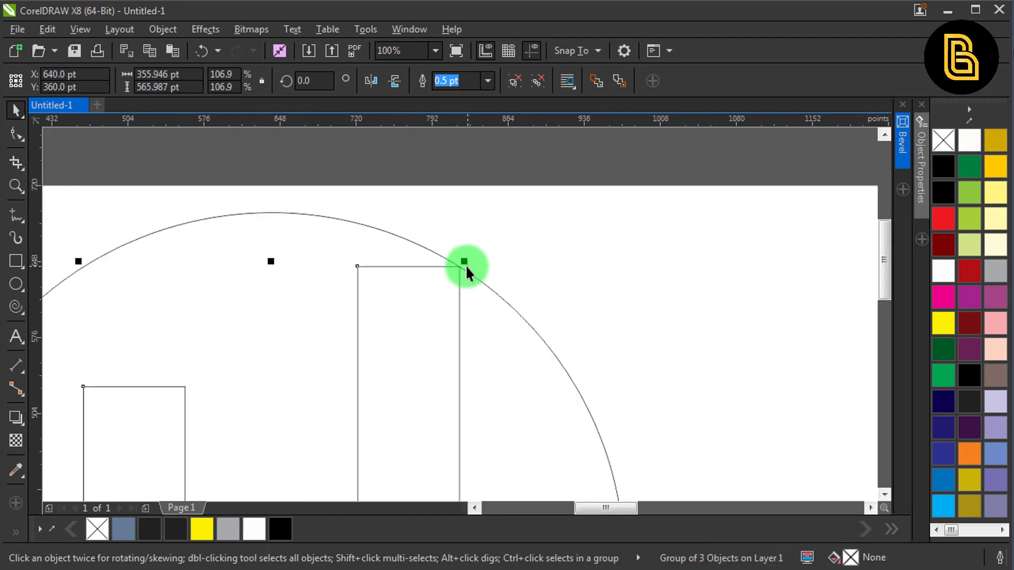
pyautogui.click(495, 217)
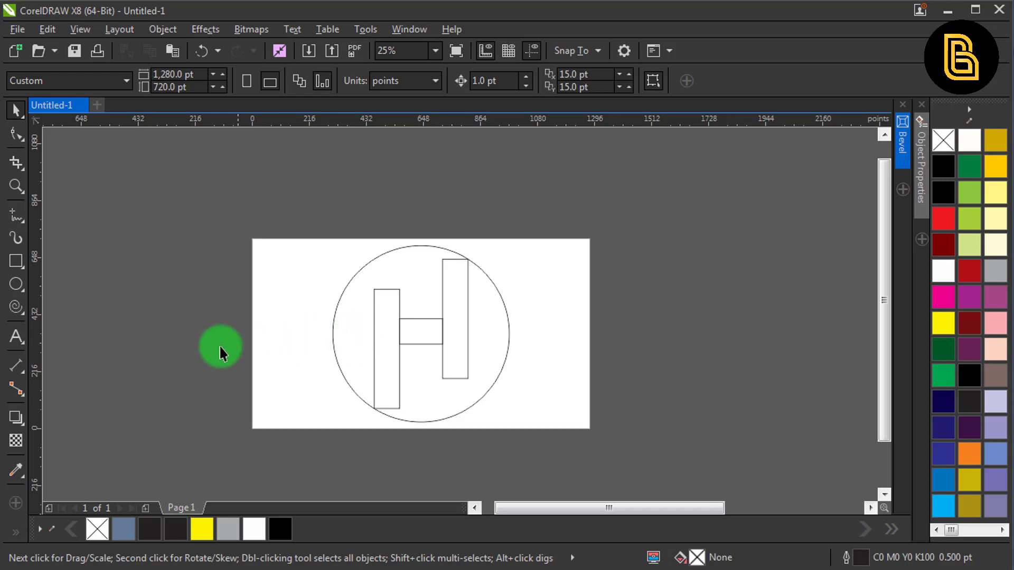
# Draw a straight Bézier line from the left upright's upper outer corner to the circle's left edge
pyautogui.moveTo(20, 218); pyautogui.dragTo(89, 256)
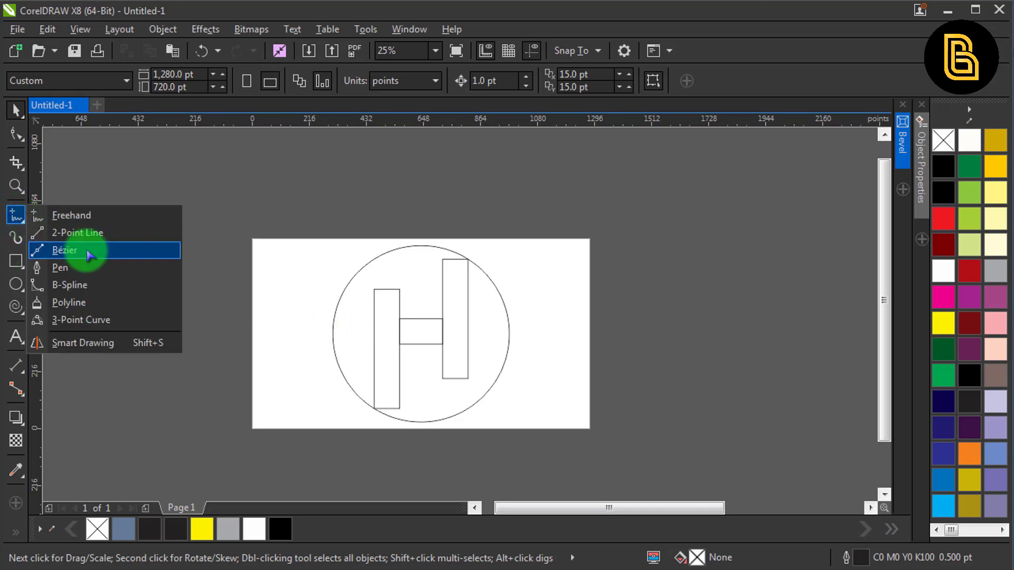
pyautogui.click(94, 258)
pyautogui.scroll(2, 368, 303)
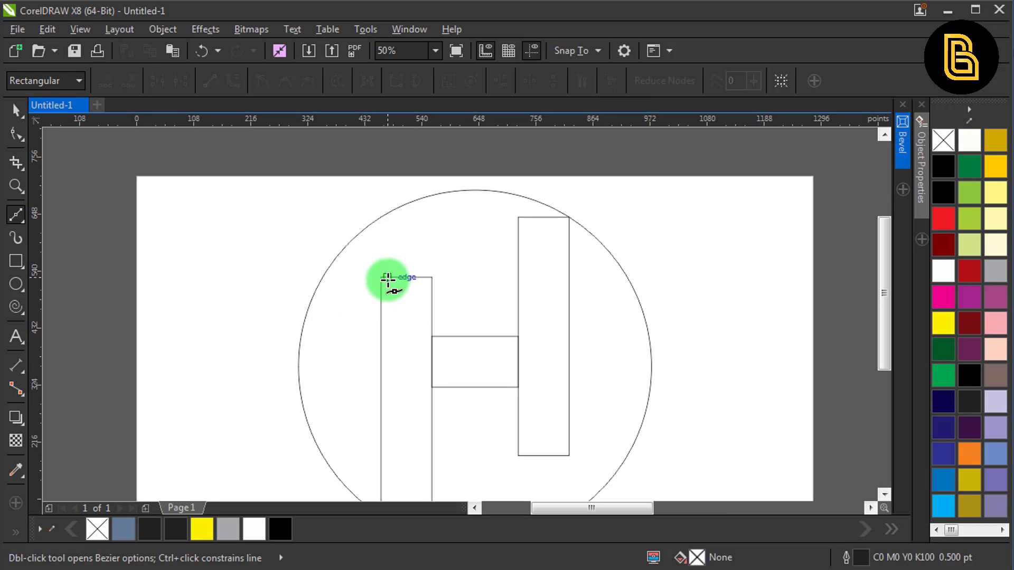
pyautogui.click(381, 277)
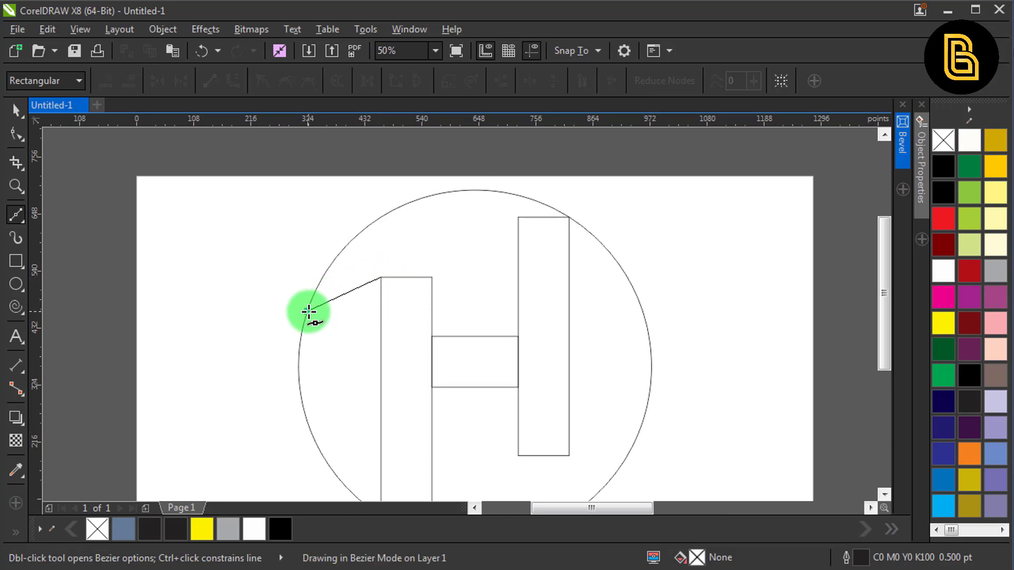
pyautogui.click(308, 312)
# Convert the short line to a curve and bend it into an arc flowing from the left upright's top to the circle
pyautogui.click(16, 135)
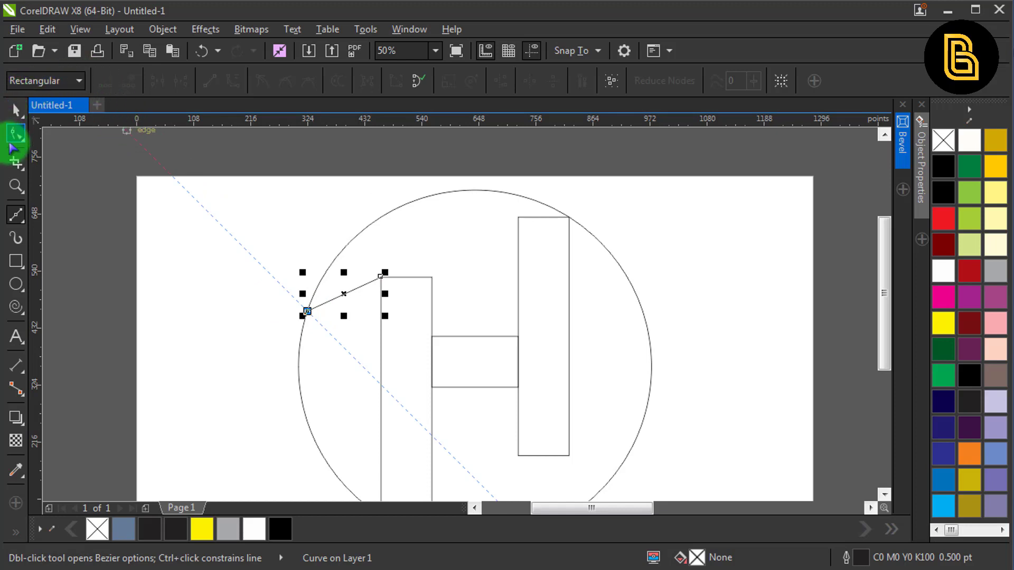
pyautogui.click(255, 229)
pyautogui.click(340, 299)
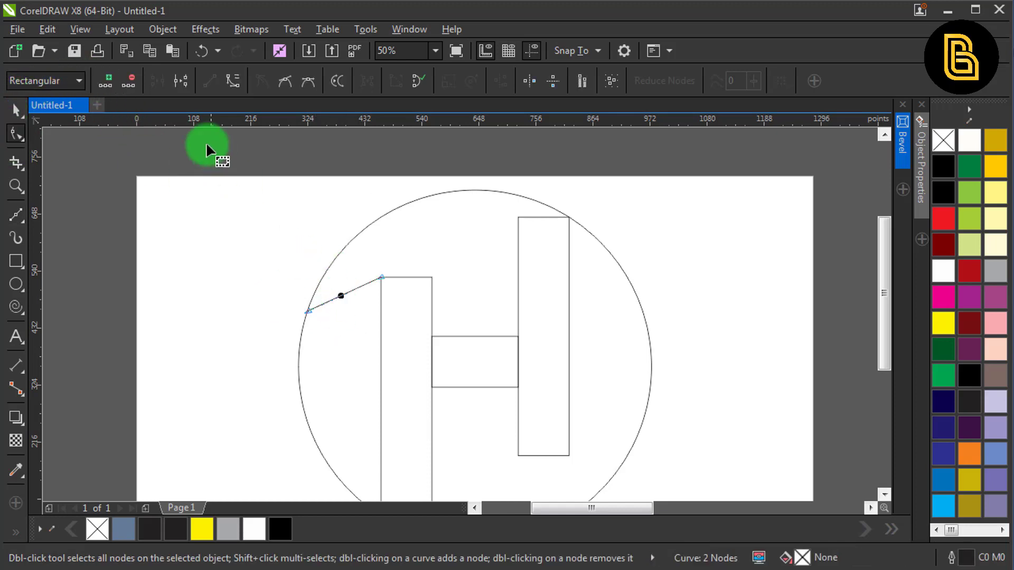
pyautogui.click(232, 81)
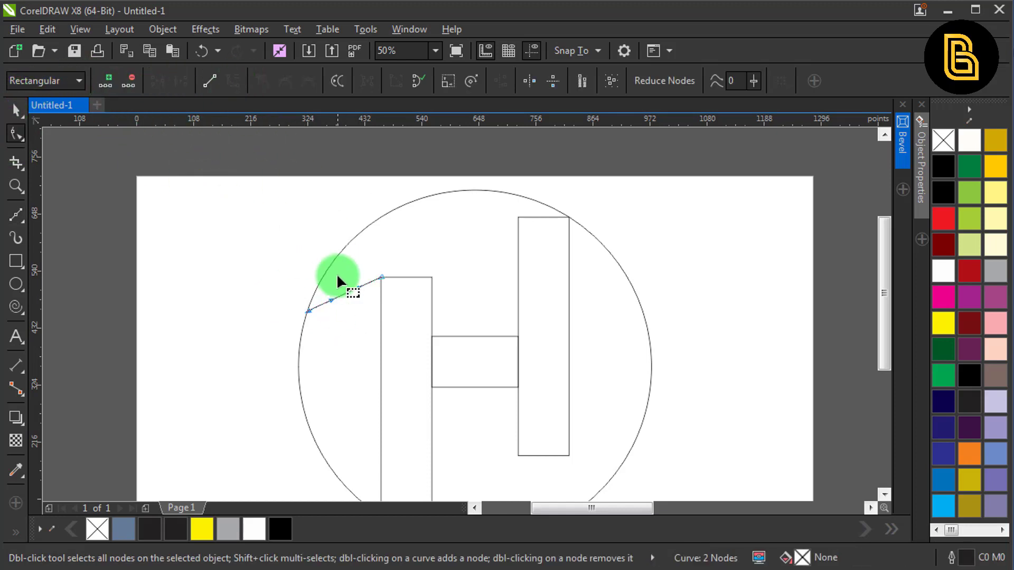
pyautogui.scroll(2, 343, 282)
pyautogui.moveTo(330, 285); pyautogui.dragTo(352, 257)
pyautogui.moveTo(302, 279); pyautogui.dragTo(347, 272)
pyautogui.press('space')
# Copy the arc, mirror it both ways, and attach it to the right upright's lower outer corner, reaching towards the circle
pyautogui.scroll(-2, 217, 256)
pyautogui.scroll(1, 263, 267)
pyautogui.moveTo(527, 289); pyautogui.dragTo(525, 291)
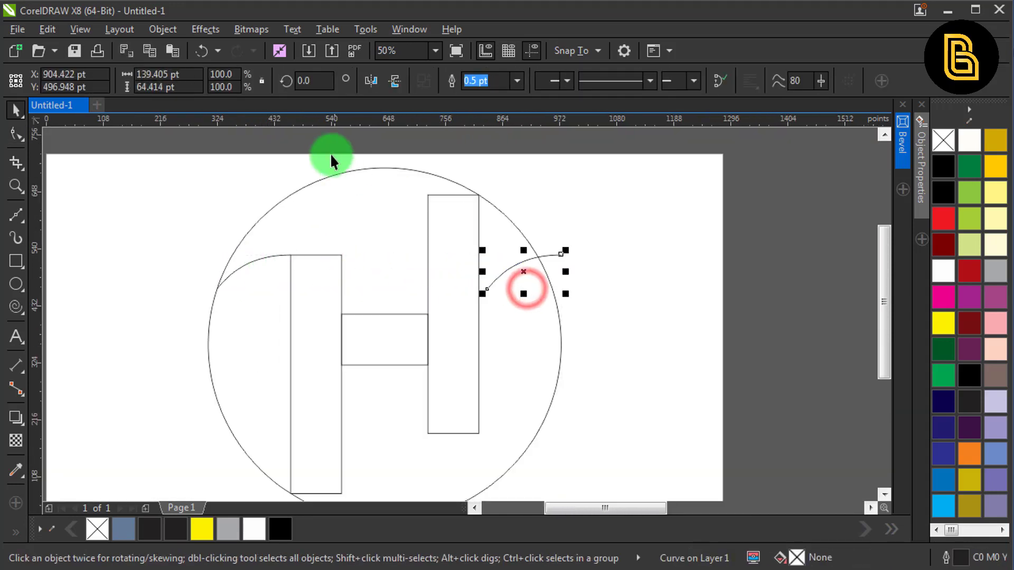
pyautogui.click(395, 80)
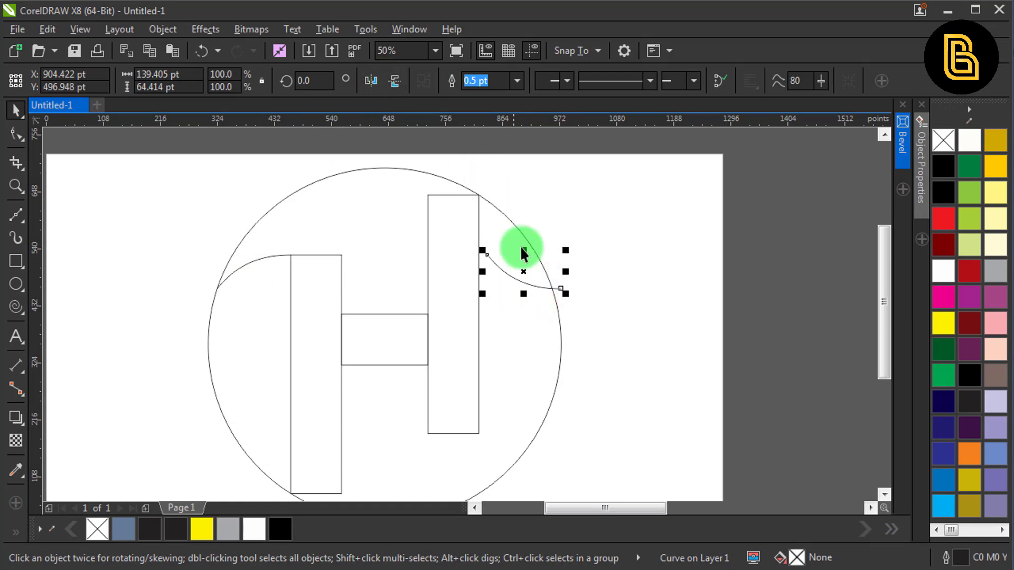
pyautogui.click(371, 80)
pyautogui.moveTo(514, 290); pyautogui.dragTo(443, 341)
pyautogui.scroll(5, 480, 446)
pyautogui.scroll(-2, 443, 341)
pyautogui.scroll(-1, 540, 323)
pyautogui.scroll(2, 771, 184)
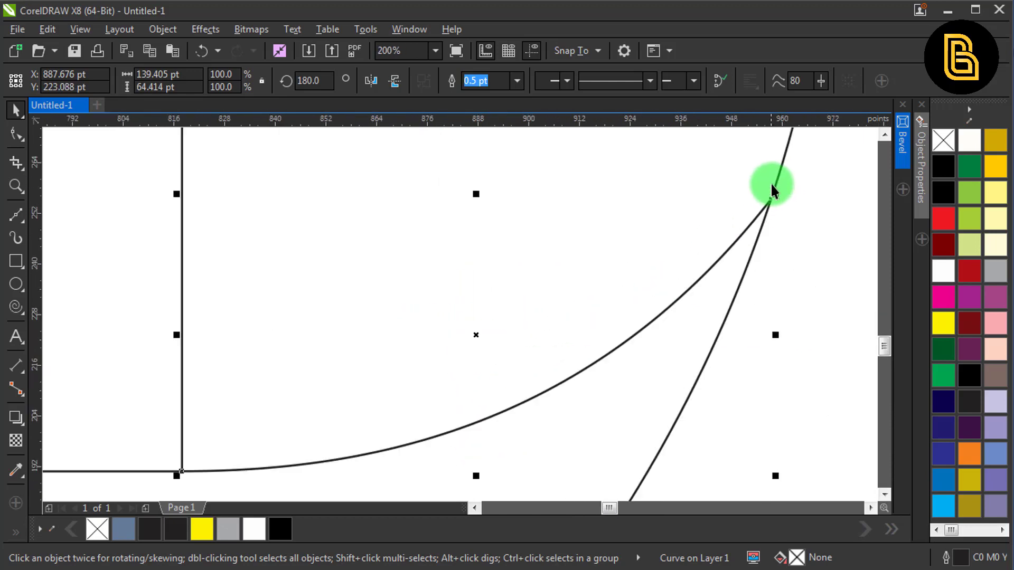
pyautogui.click(799, 240)
pyautogui.scroll(-3, 599, 256)
pyautogui.scroll(-5, 595, 260)
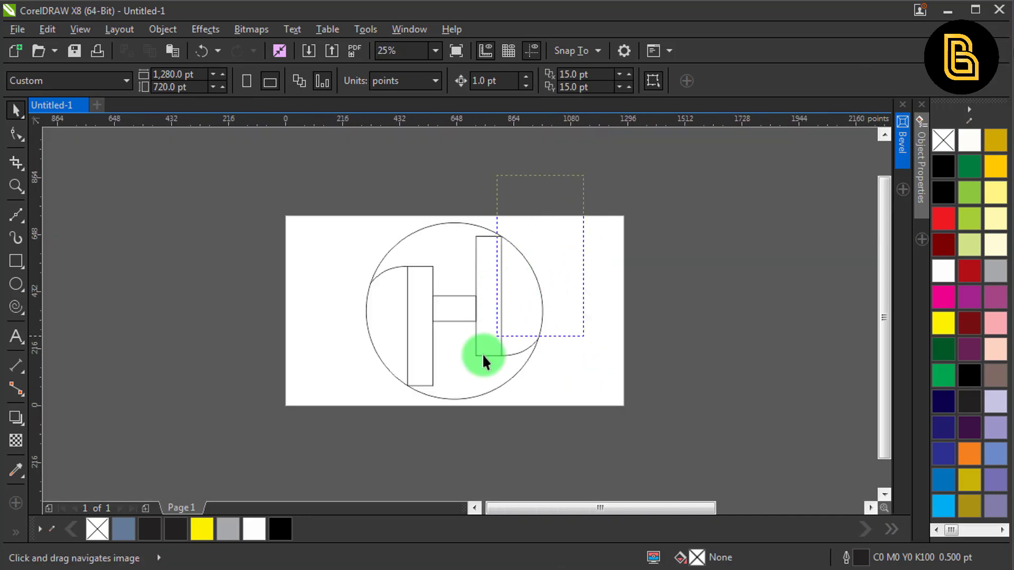
# Send the circle to the back, behind the H group and the arcs
pyautogui.moveTo(482, 354); pyautogui.dragTo(359, 437)
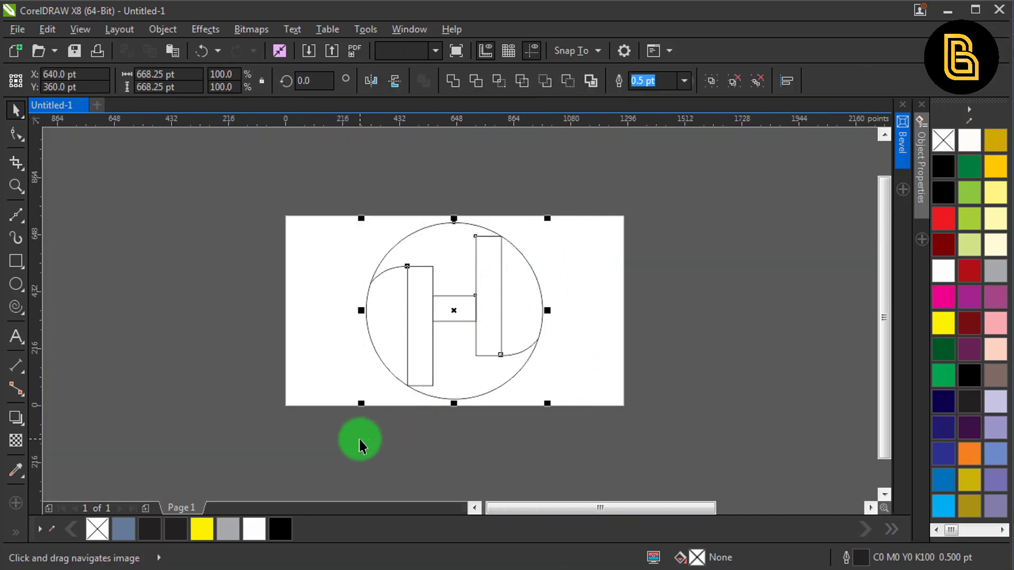
pyautogui.click(562, 294)
pyautogui.click(490, 252)
pyautogui.click(492, 246)
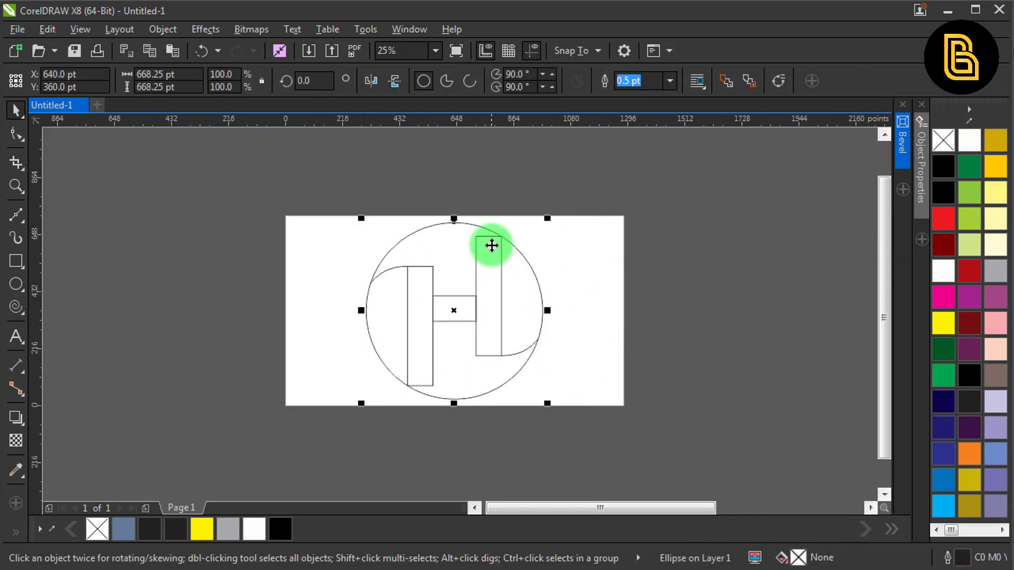
pyautogui.hotkey('shift', 'pagedown')
# Convert the right and left upright rectangles inside the H group to curves
pyautogui.click(479, 198)
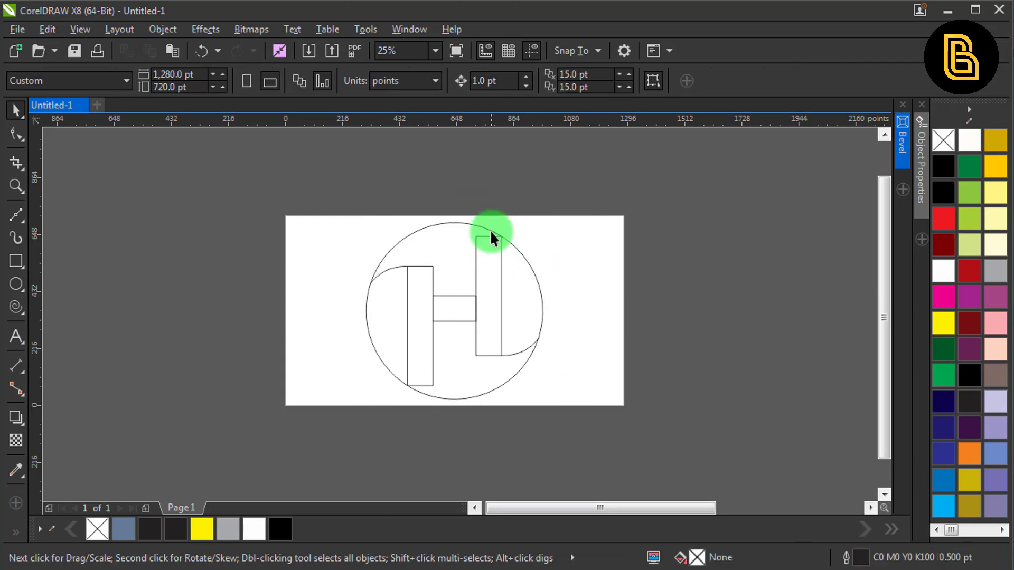
pyautogui.click(490, 230)
pyautogui.click(487, 241)
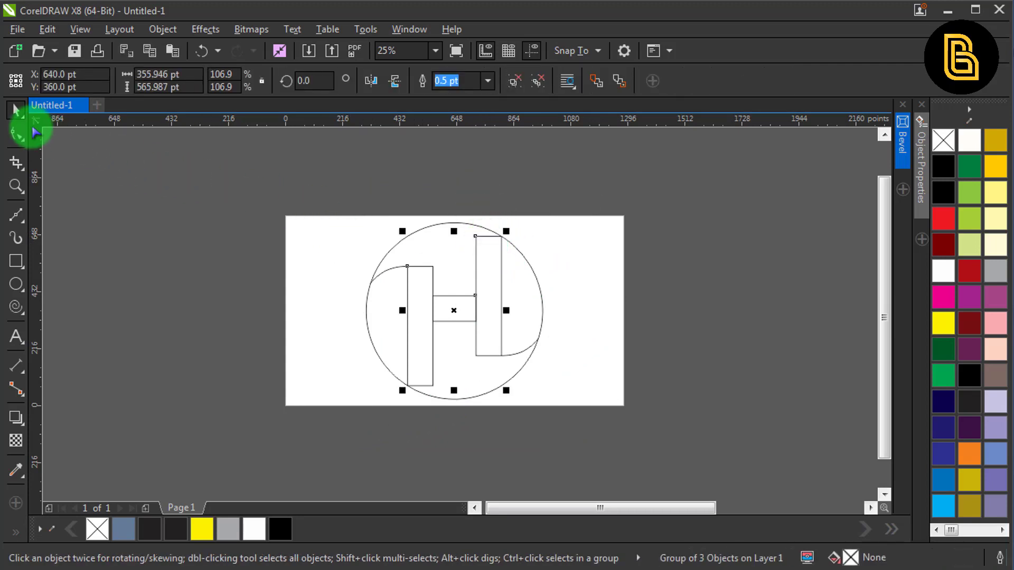
pyautogui.click(16, 133)
pyautogui.click(486, 244)
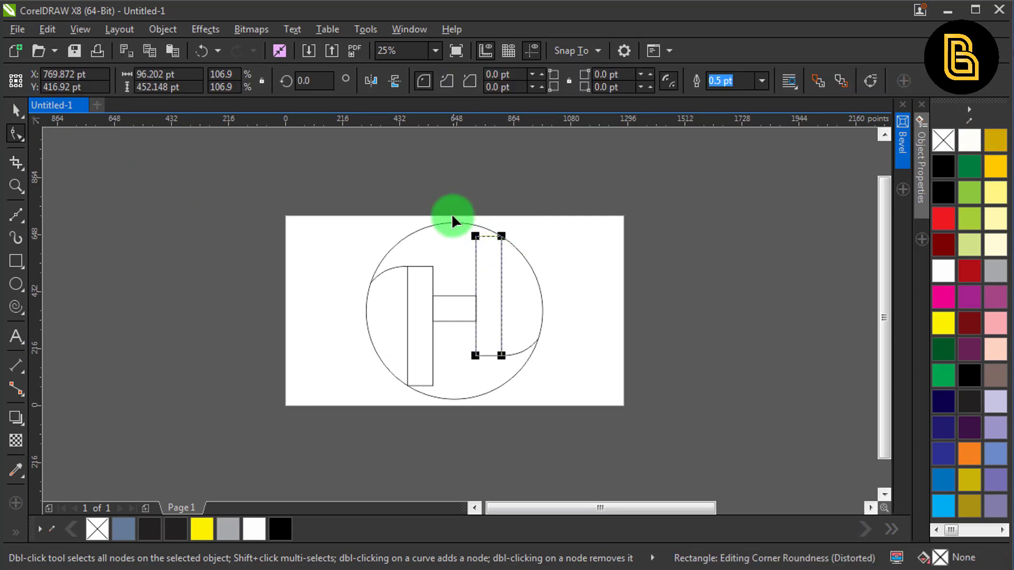
pyautogui.hotkey('ctrl', 'q')
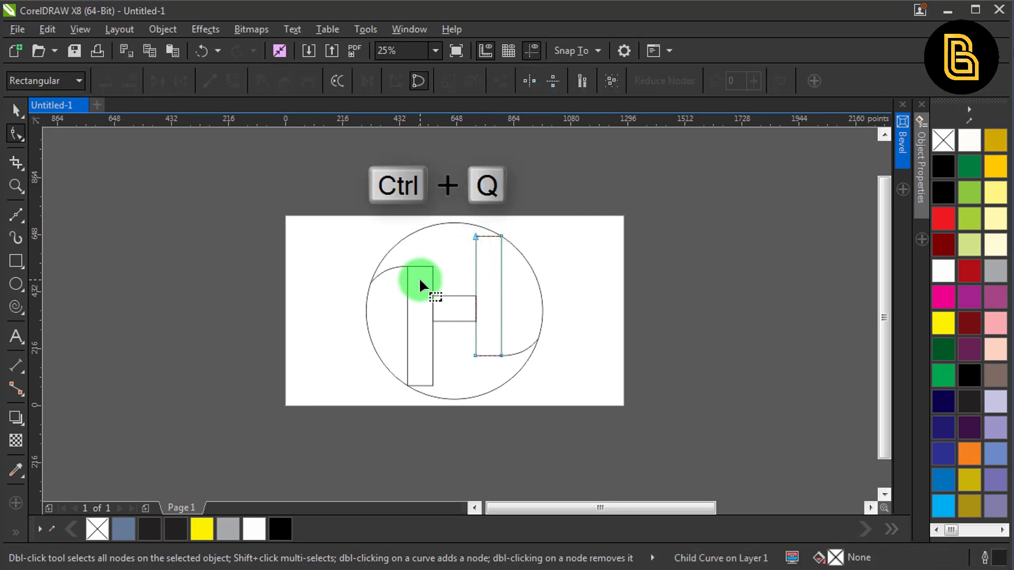
pyautogui.click(420, 283)
pyautogui.hotkey('ctrl', 'q')
pyautogui.click(491, 238)
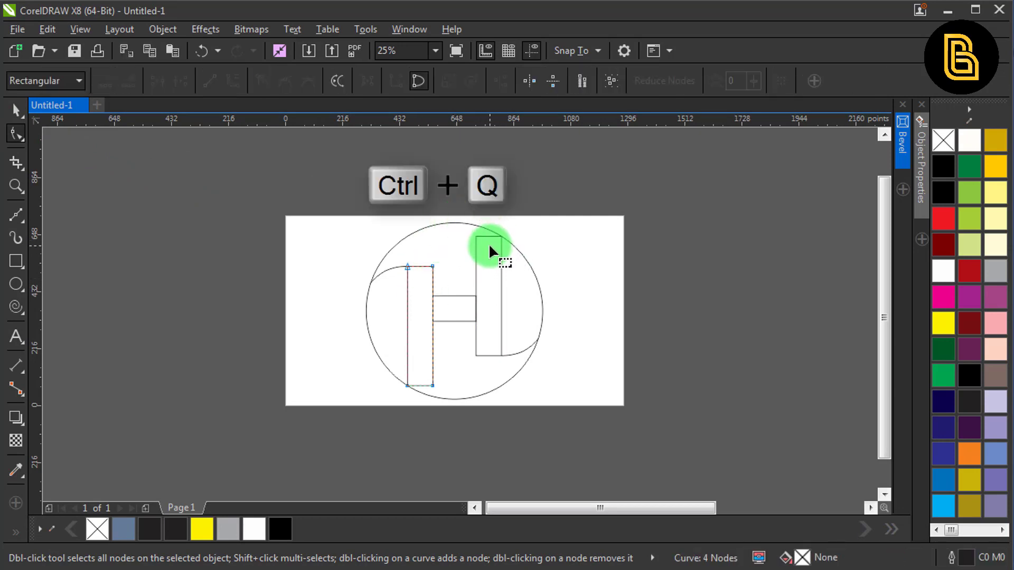
# Ungroup the H and weld its uprights and crossbar into one shape
pyautogui.press('space')
pyautogui.click(478, 311)
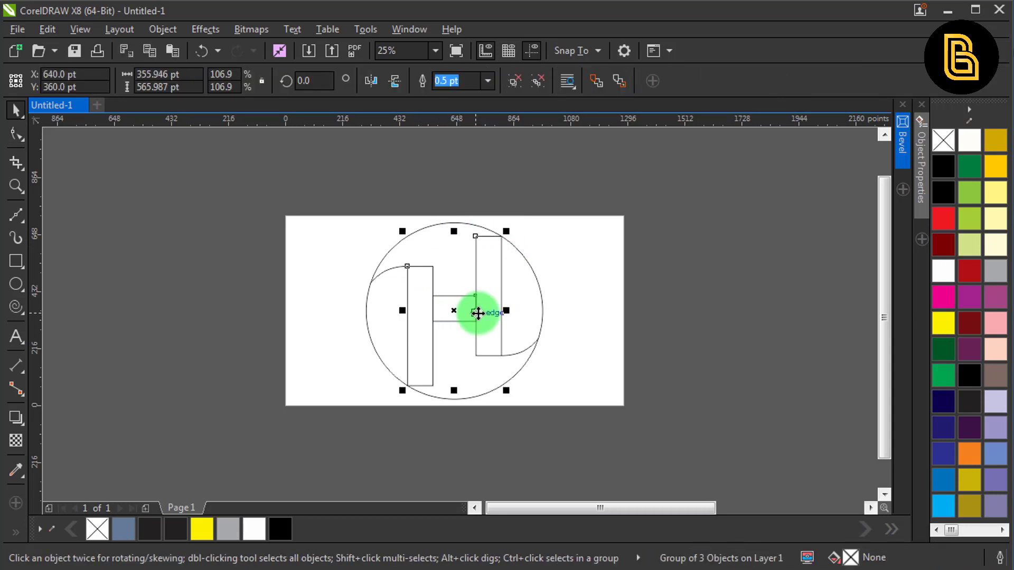
pyautogui.click(515, 81)
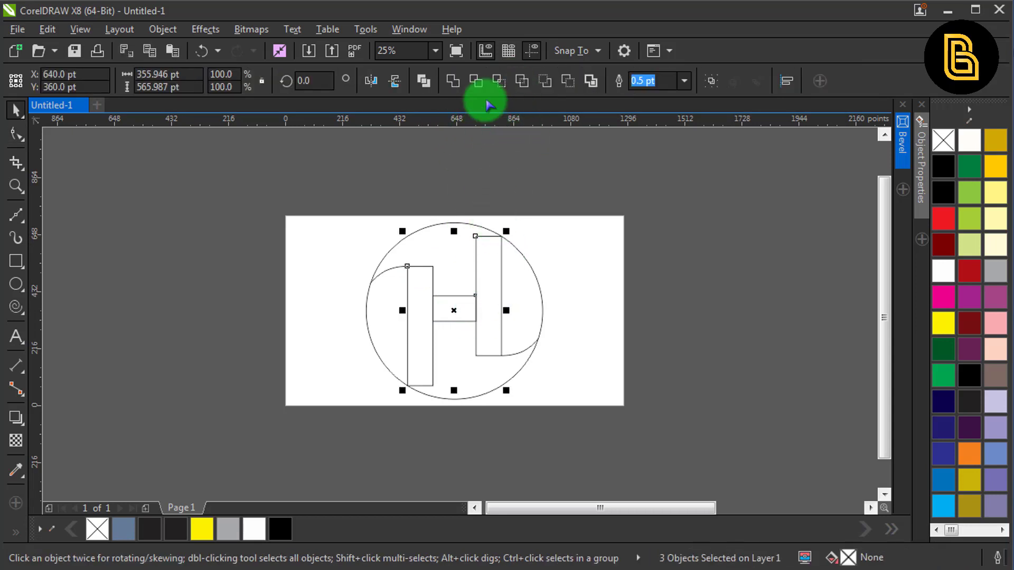
pyautogui.click(452, 81)
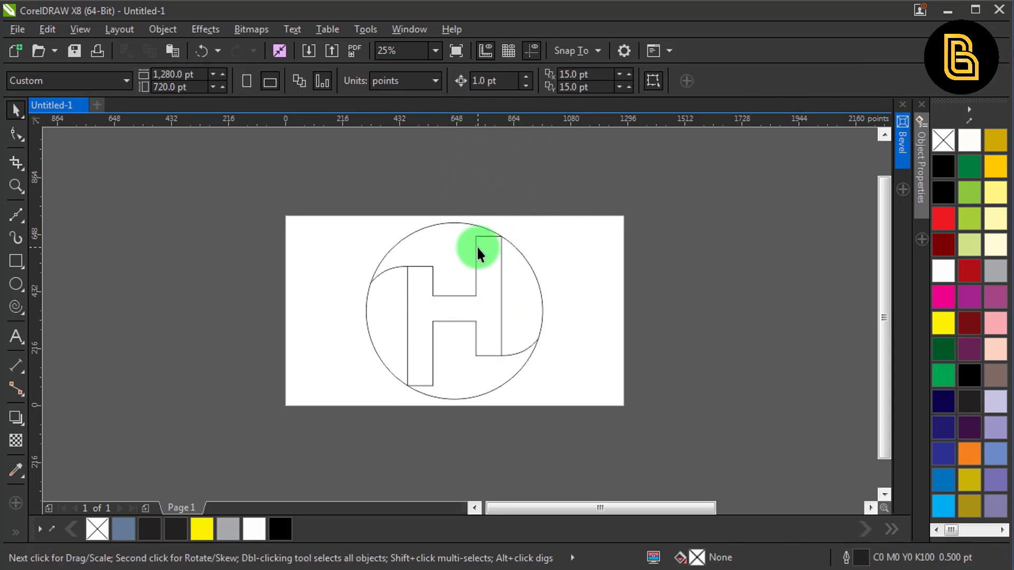
# Extend the right upright's upper end and the left upright's lower end beyond the circle, close to the page edges
pyautogui.press('F10')
pyautogui.moveTo(503, 254); pyautogui.dragTo(498, 217)
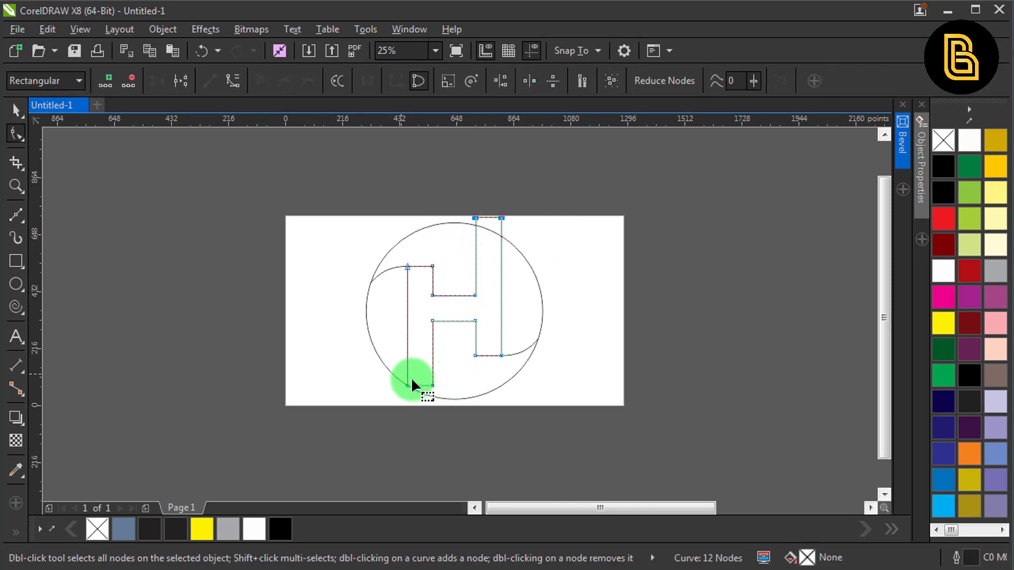
pyautogui.moveTo(434, 391); pyautogui.dragTo(443, 402)
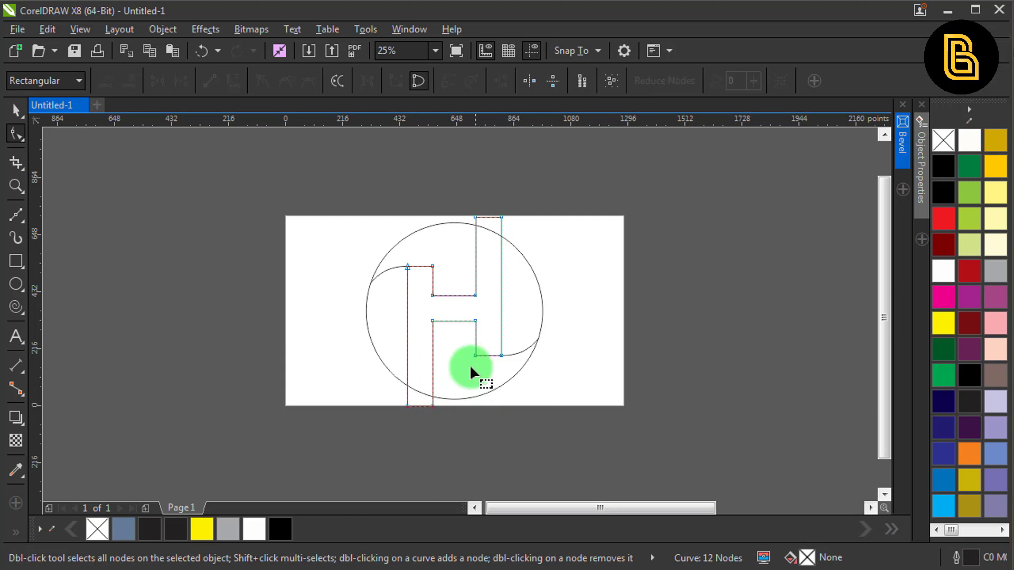
pyautogui.press('space')
# Use Smart Fill to colour the circle regions beside the left upright and above the crossbar in Desert Blue
pyautogui.moveTo(552, 212); pyautogui.dragTo(347, 467)
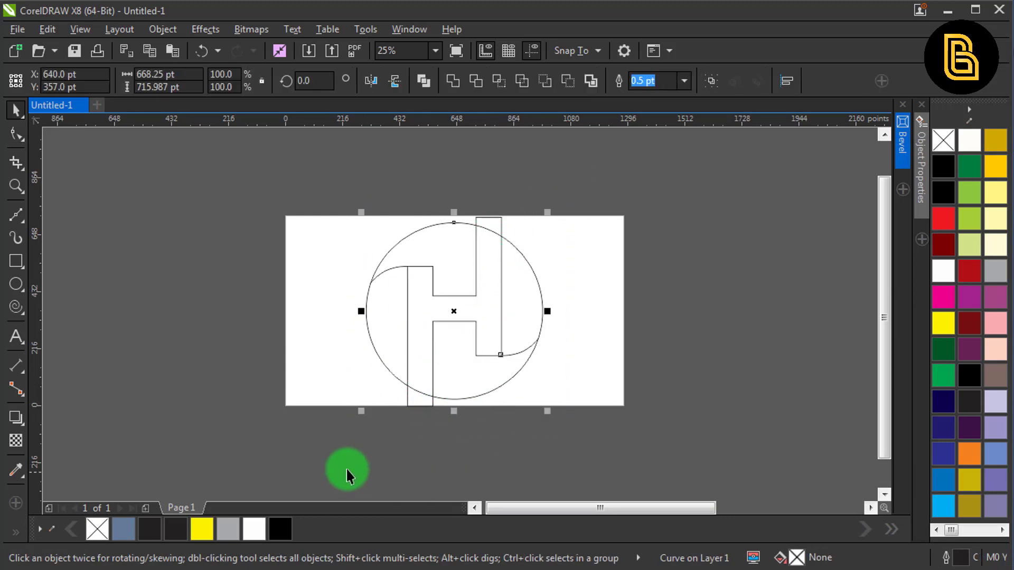
pyautogui.click(421, 449)
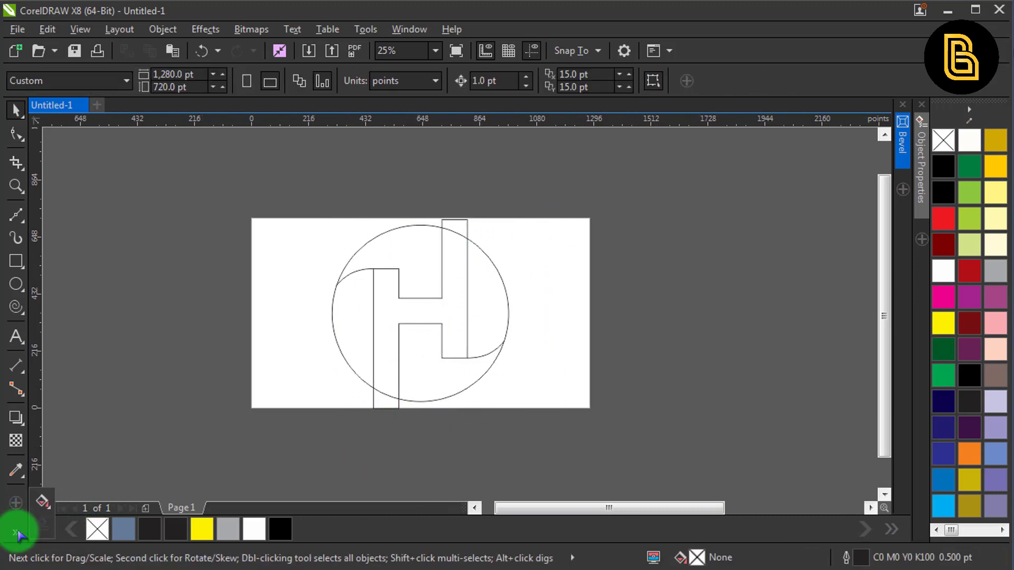
pyautogui.click(49, 532)
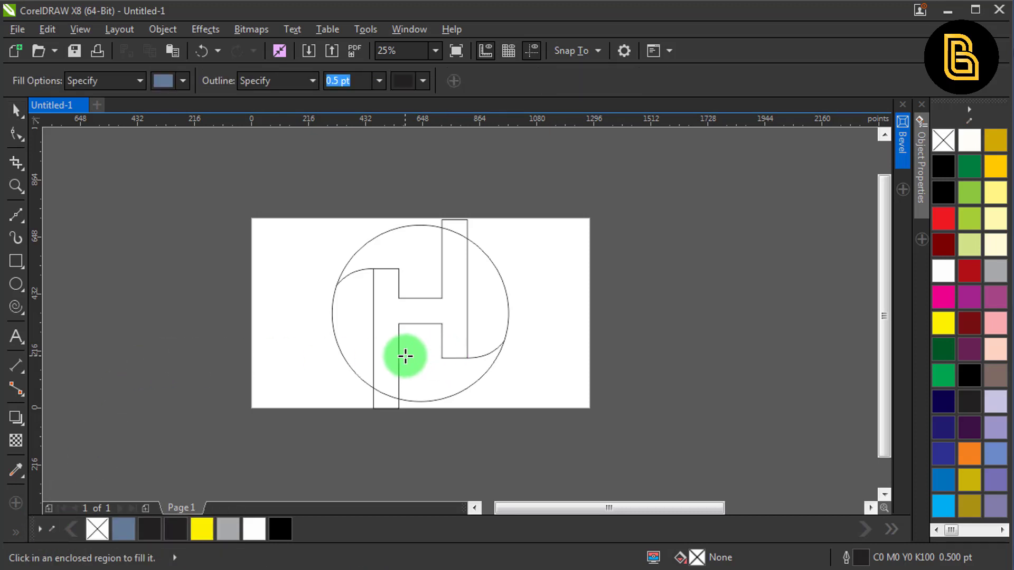
pyautogui.click(363, 333)
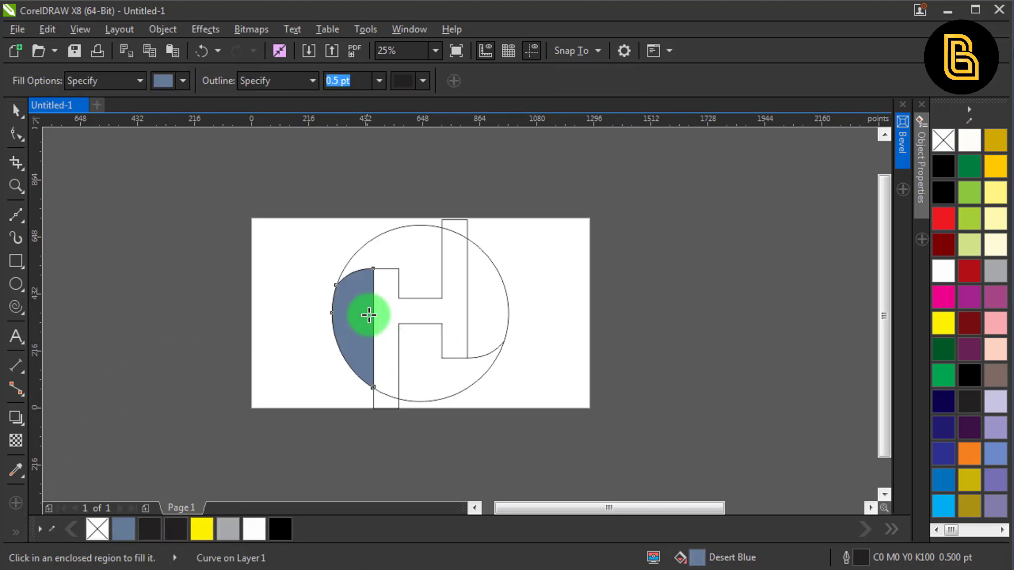
pyautogui.click(409, 254)
# Try a Desert Blue Smart Fill on the region beside the right upright and undo that fill
pyautogui.click(484, 271)
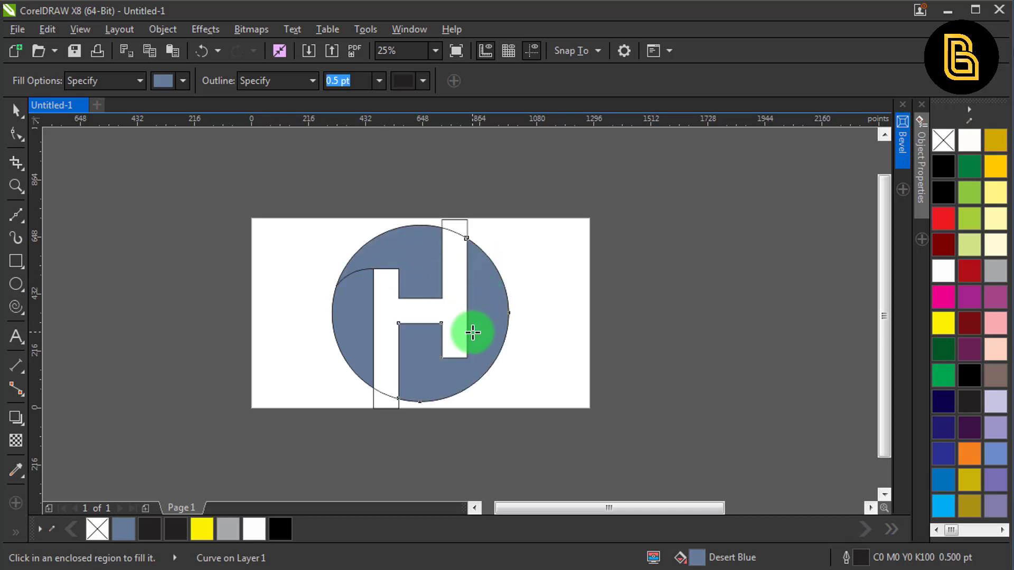
pyautogui.hotkey('ctrl', 'z')
pyautogui.click(16, 135)
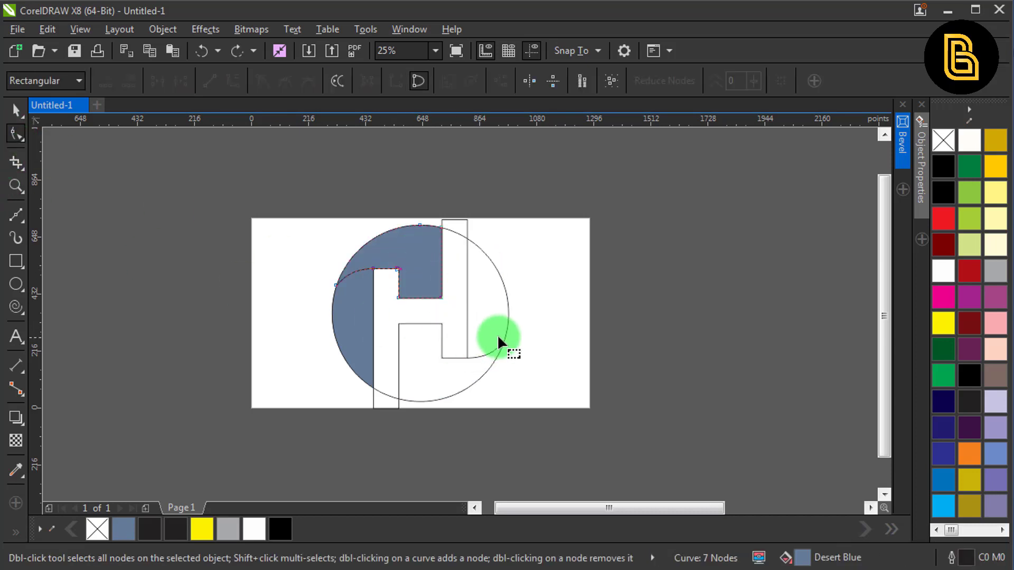
# Move the lower-right arc's upper end node onto the circle's outline so that the two lines meet
pyautogui.scroll(2, 499, 348)
pyautogui.click(493, 336)
pyautogui.click(493, 336)
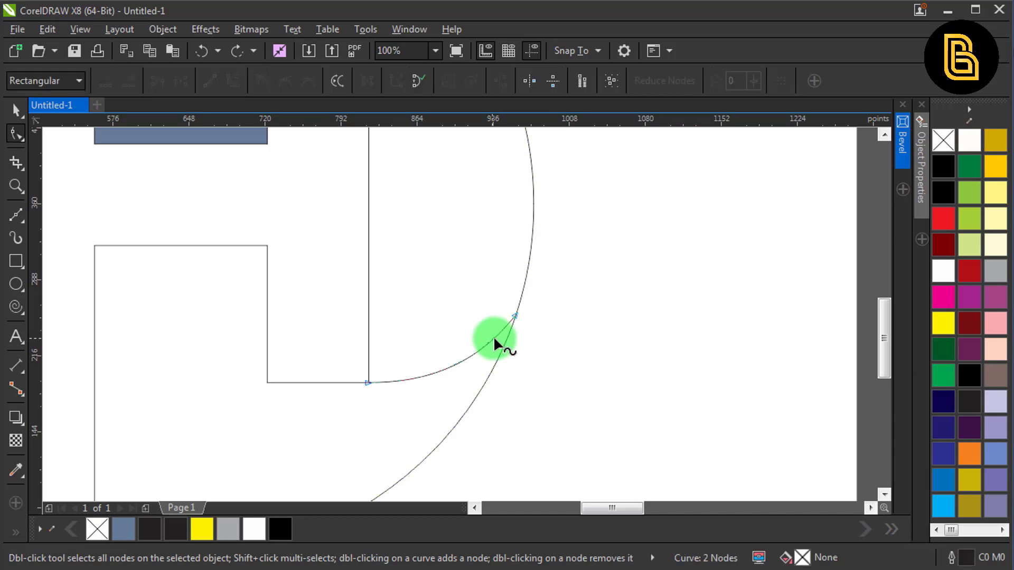
pyautogui.scroll(2, 508, 322)
pyautogui.scroll(2, 522, 311)
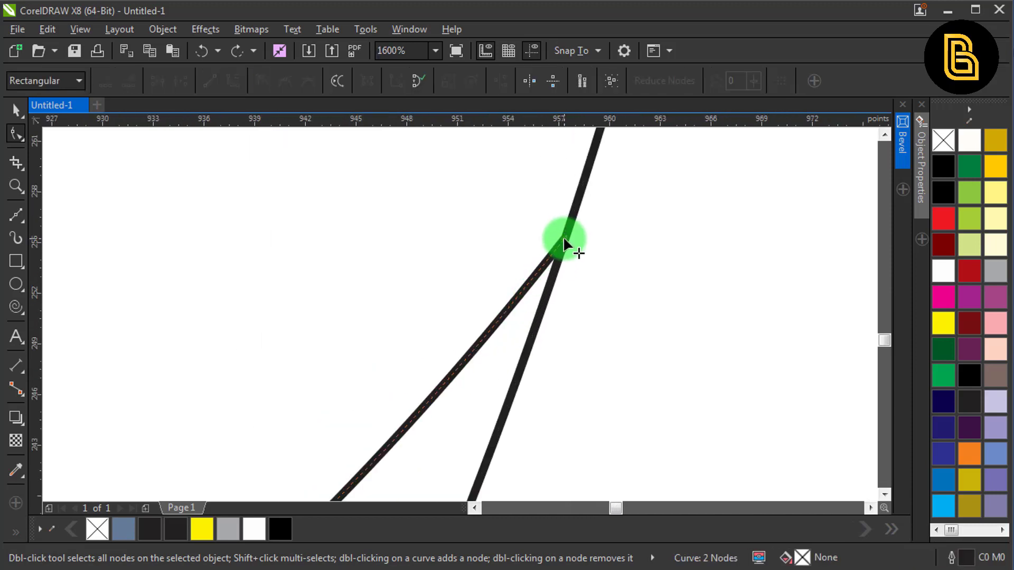
pyautogui.moveTo(564, 241); pyautogui.dragTo(565, 236)
pyautogui.scroll(-4, 596, 260)
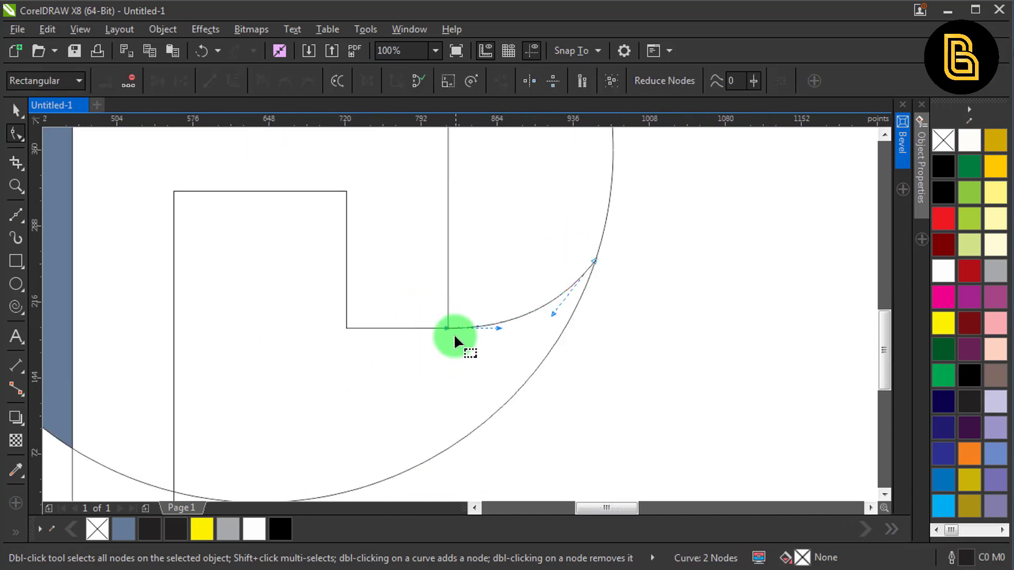
# Nudge the lower-right arc's lower end node so it overlaps the bottom corner of the right upright
pyautogui.scroll(6, 454, 337)
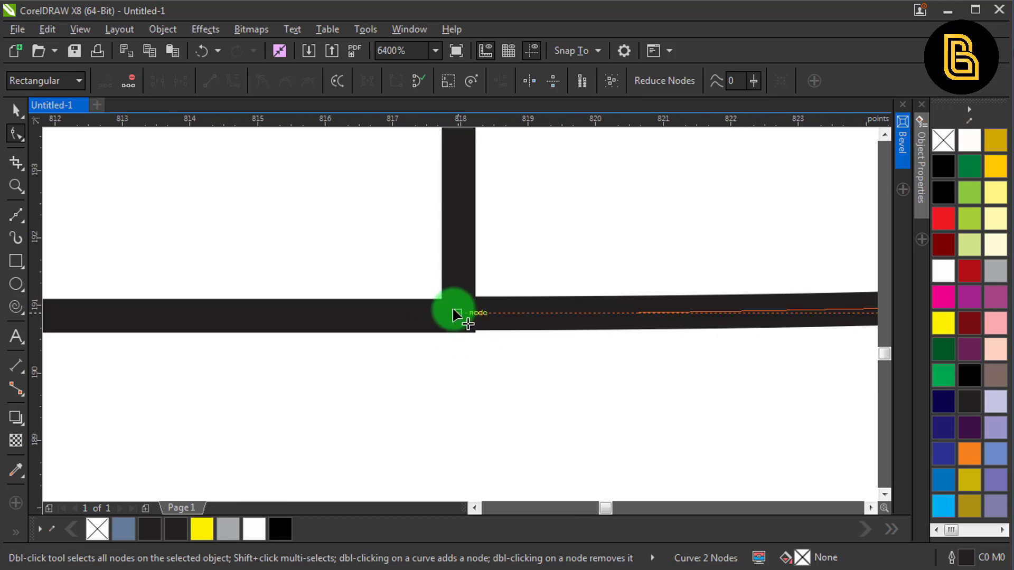
pyautogui.moveTo(452, 310); pyautogui.dragTo(509, 301)
pyautogui.scroll(-5, 452, 331)
pyautogui.scroll(4, 451, 328)
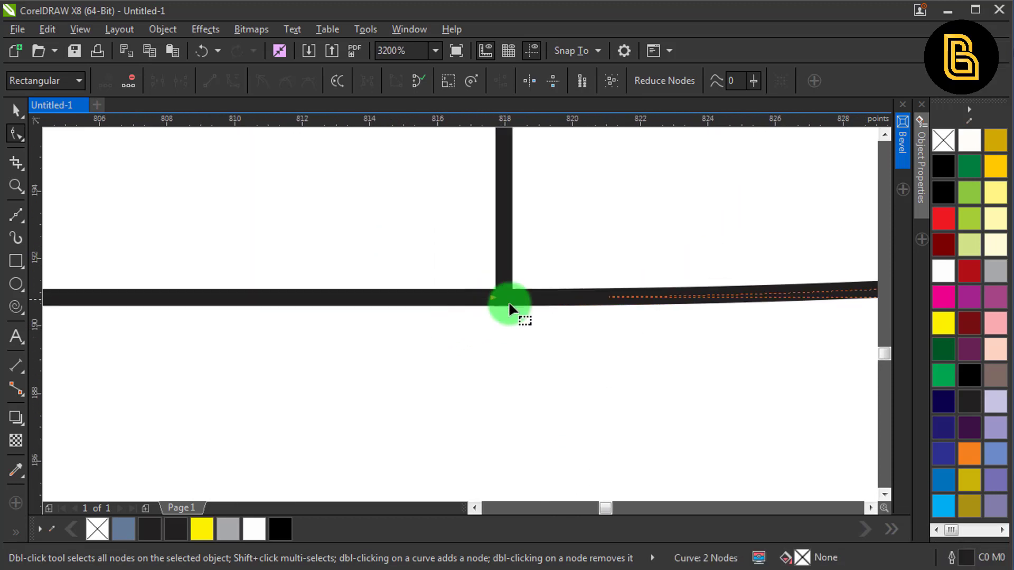
pyautogui.scroll(-4, 511, 315)
# Use Smart Fill to colour the circle regions beside the right upright and below the crossbar in Desert Blue
pyautogui.press('space')
pyautogui.scroll(-3, 478, 341)
pyautogui.click(509, 290)
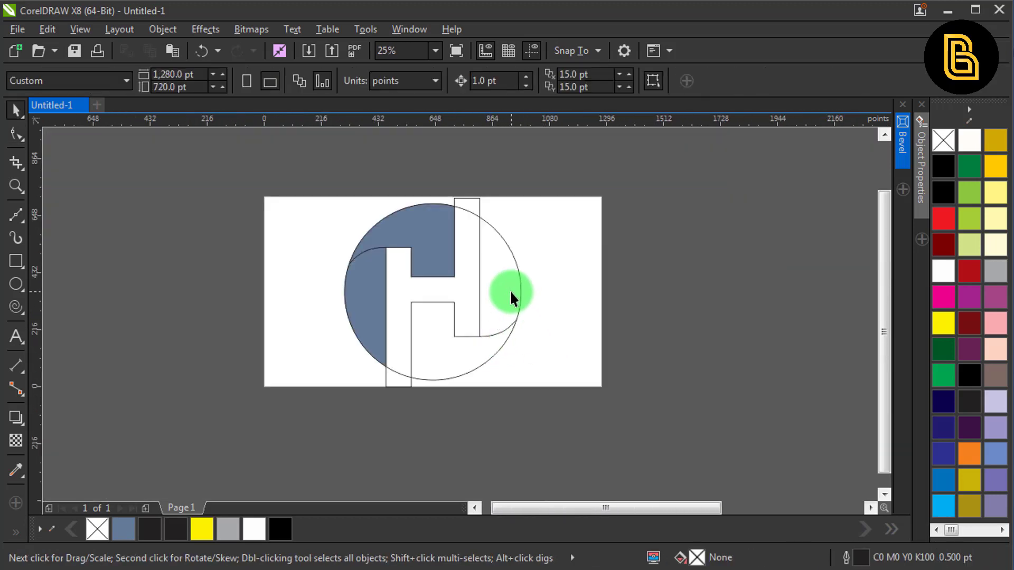
pyautogui.click(335, 293)
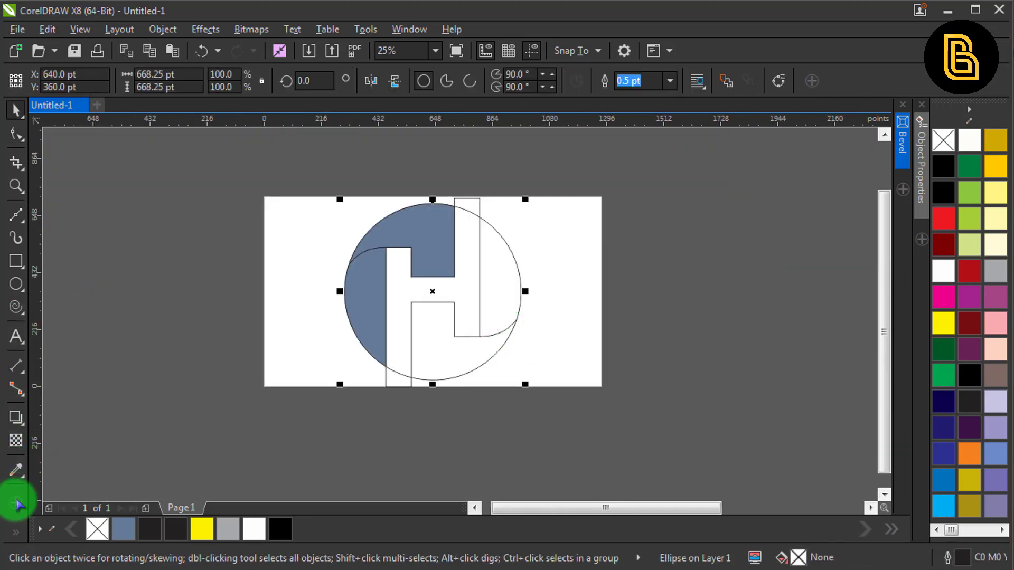
pyautogui.click(35, 534)
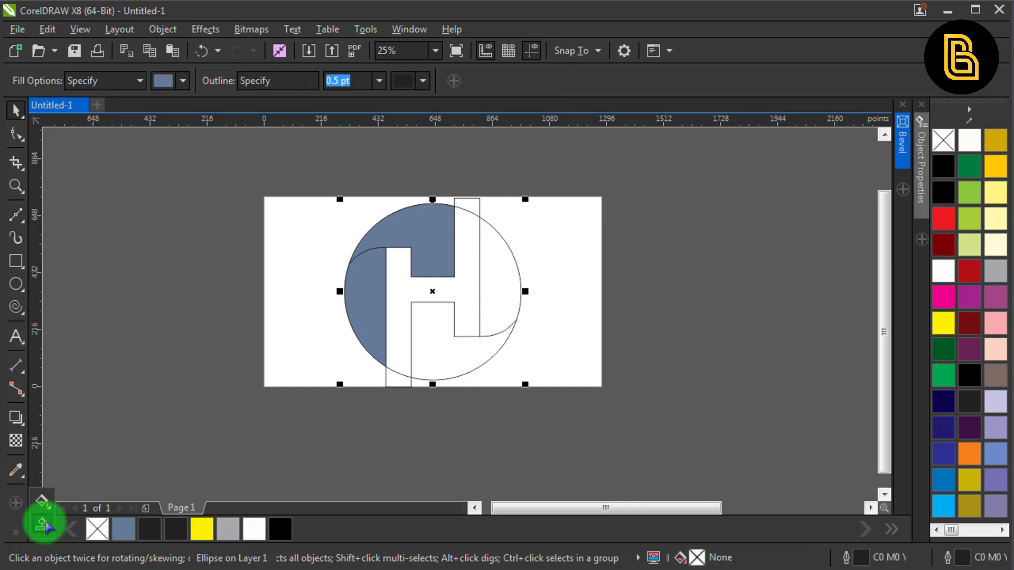
pyautogui.click(501, 295)
pyautogui.click(467, 353)
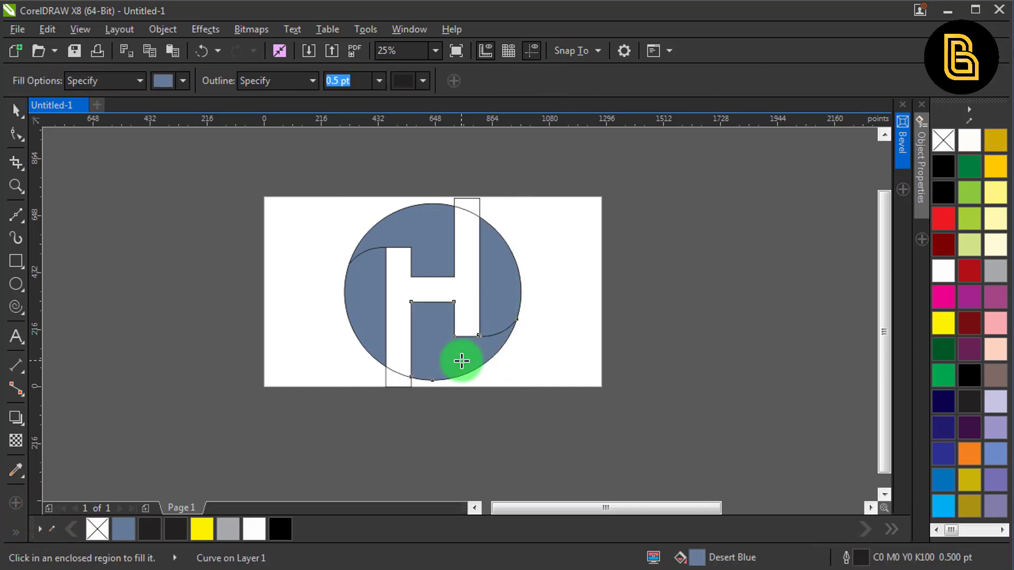
# Select the four Desert Blue pieces together and move them off the left side of the page
pyautogui.click(16, 110)
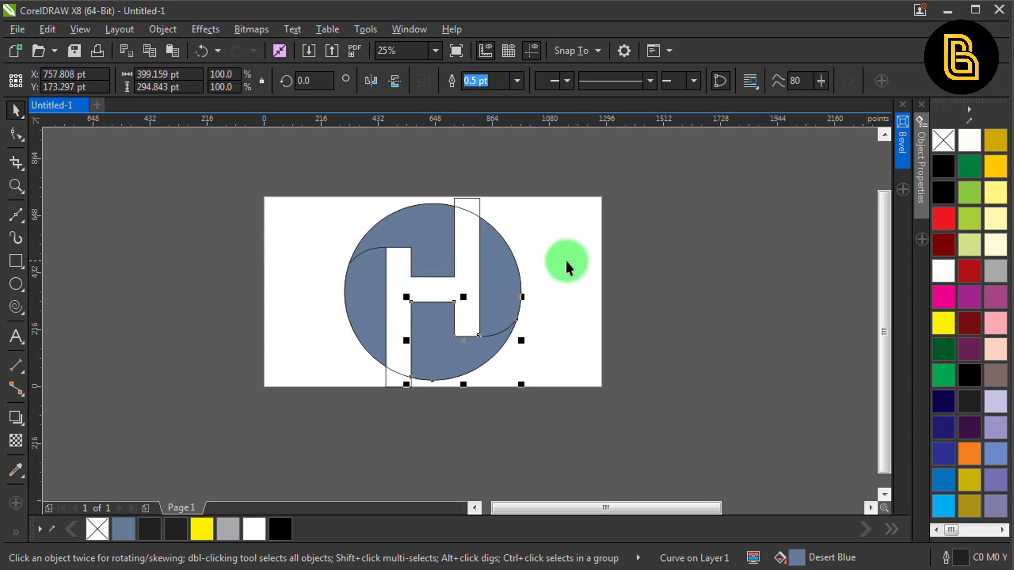
pyautogui.click(499, 265)
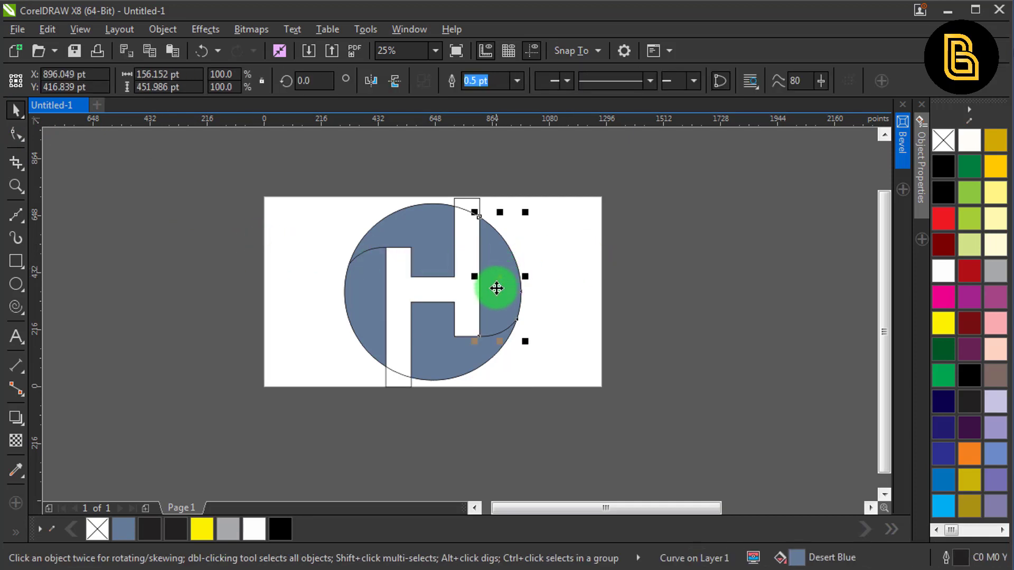
pyautogui.scroll(1, 494, 295)
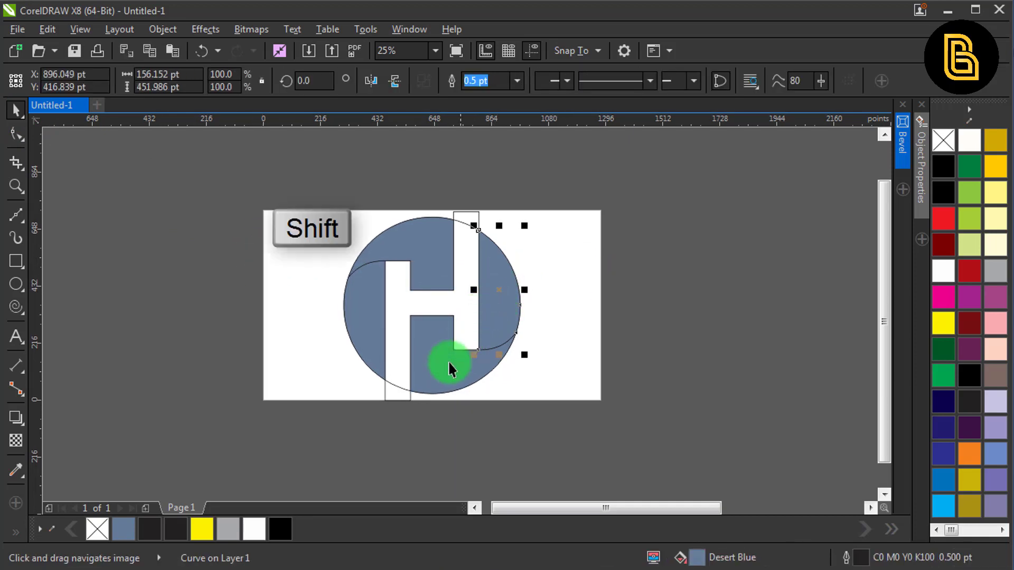
pyautogui.keyDown('shift'); pyautogui.click(417, 286); pyautogui.keyUp('shift')
pyautogui.keyDown('shift'); pyautogui.click(457, 317); pyautogui.keyUp('shift')
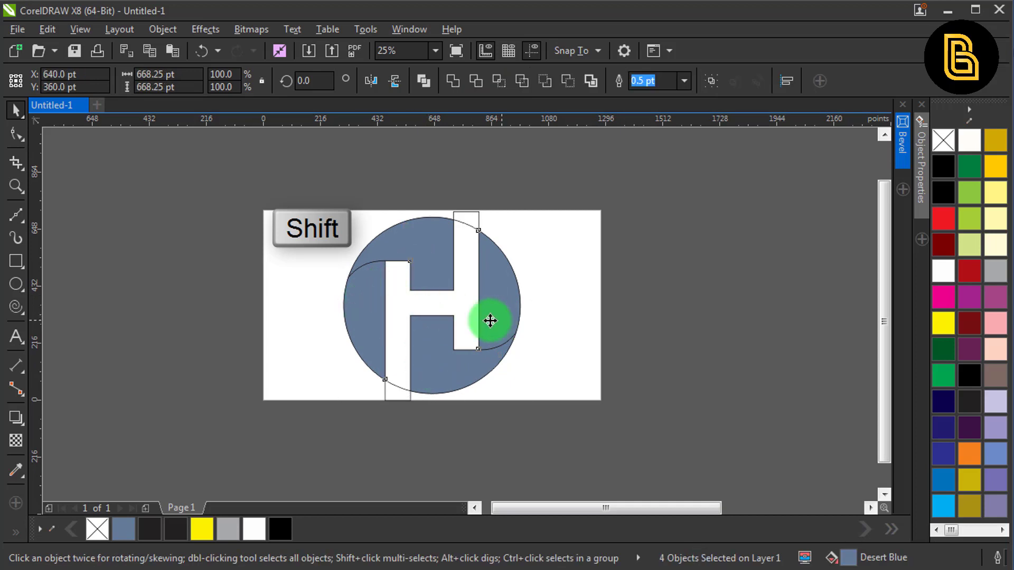
pyautogui.moveTo(491, 318); pyautogui.dragTo(233, 318)
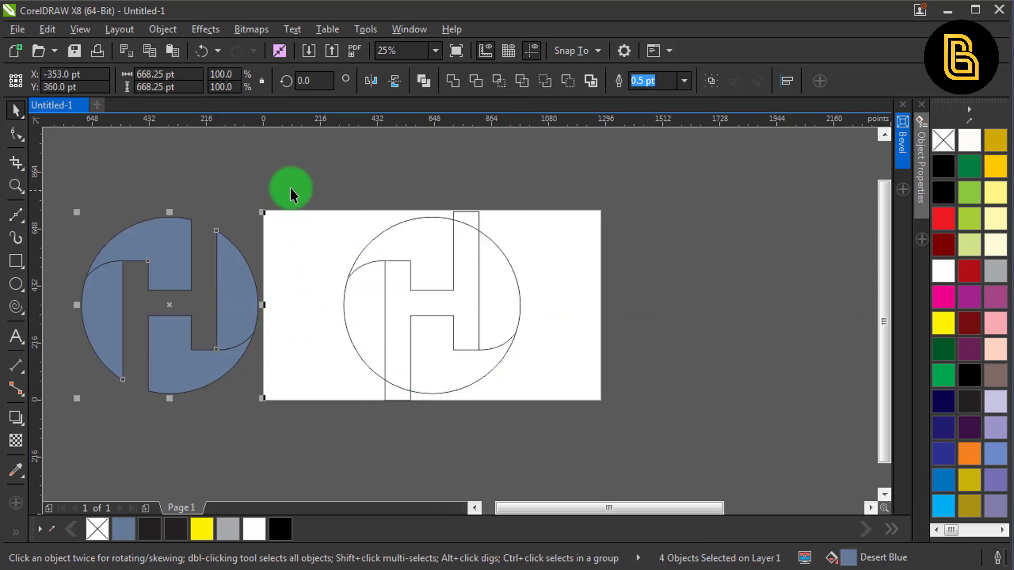
# Delete the leftover unfilled circle, H and arc outlines from the page
pyautogui.moveTo(294, 192); pyautogui.dragTo(545, 436)
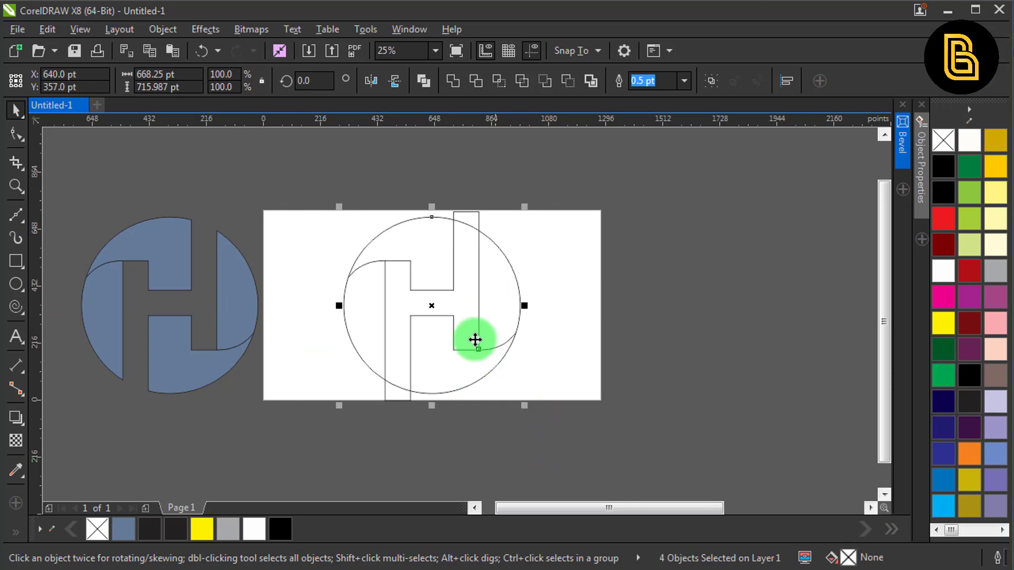
pyautogui.rightClick(465, 327)
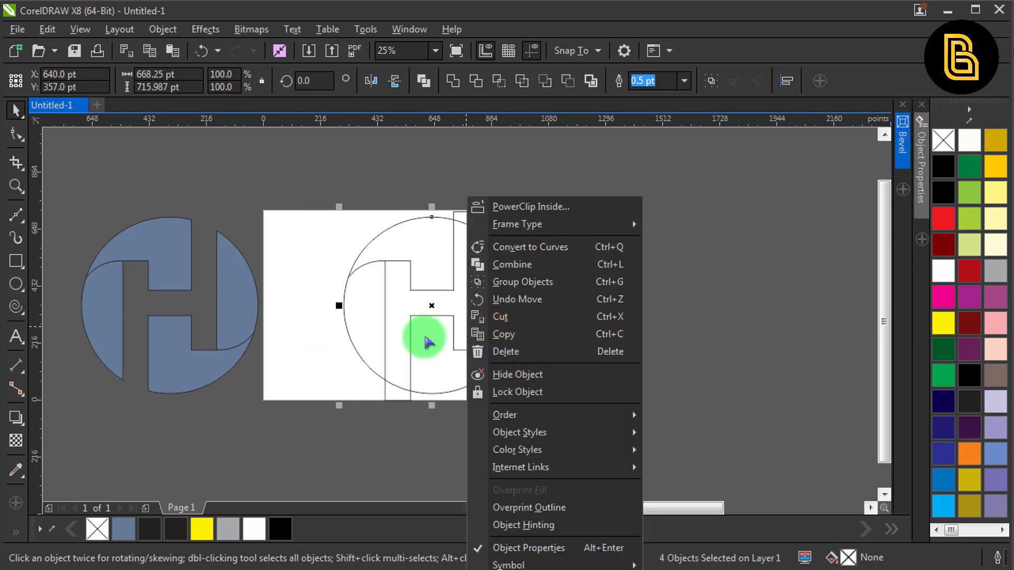
pyautogui.click(504, 352)
# Bring the filled pieces back, shrink them to about 379 pt across, group them and centre the group on the page
pyautogui.moveTo(335, 165); pyautogui.dragTo(45, 445)
pyautogui.moveTo(190, 363); pyautogui.dragTo(434, 363)
pyautogui.moveTo(529, 211); pyautogui.dragTo(517, 246)
pyautogui.hotkey('ctrl', 'g')
pyautogui.press('p')
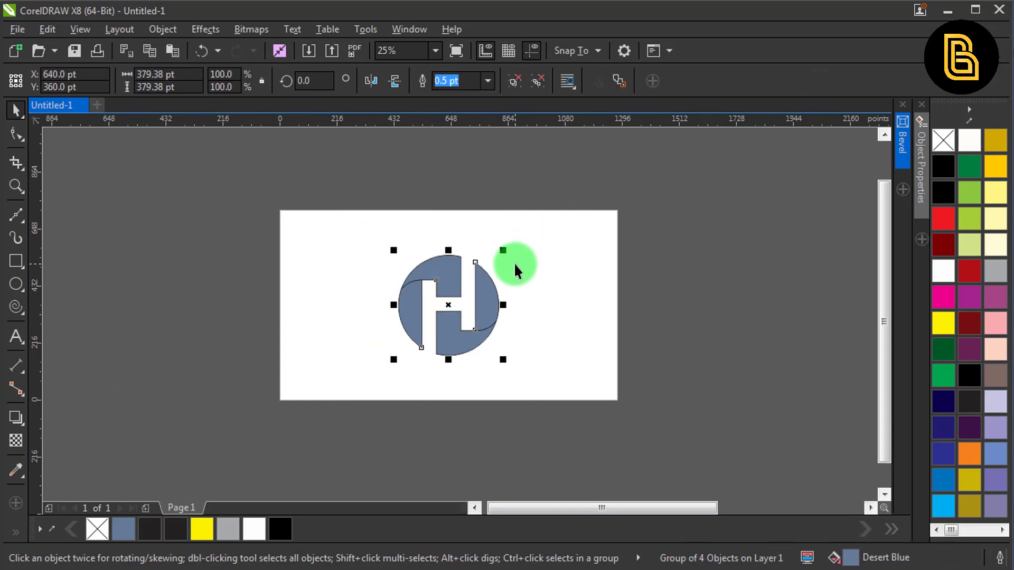
# Remove the group's outline and enlarge it from its centre to about 469 pt across
pyautogui.rightClick(943, 140)
pyautogui.moveTo(539, 186); pyautogui.dragTo(353, 391)
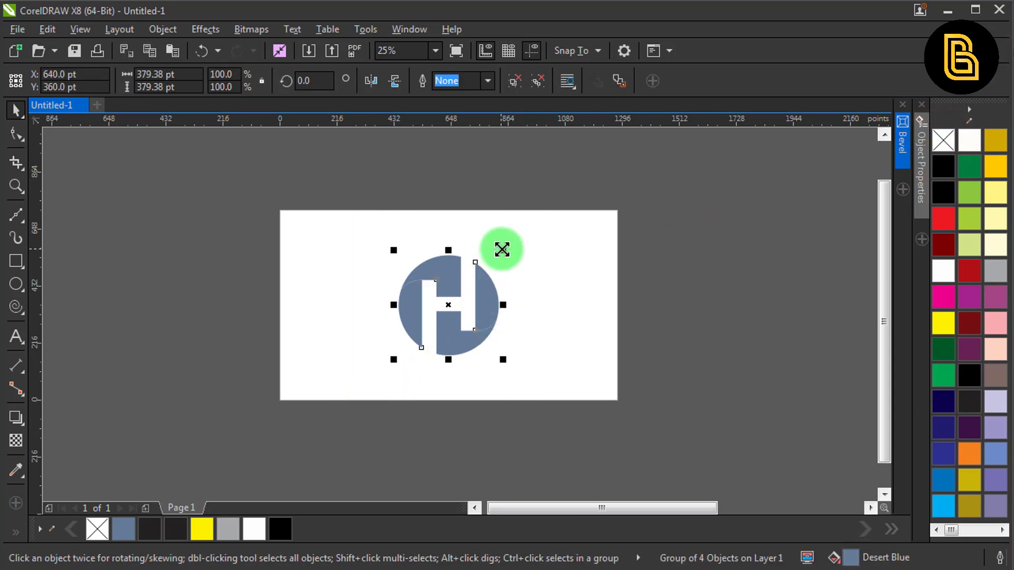
pyautogui.moveTo(502, 249); pyautogui.dragTo(515, 236)
# Ungroup the logo into its four separate pieces
pyautogui.scroll(2, 468, 324)
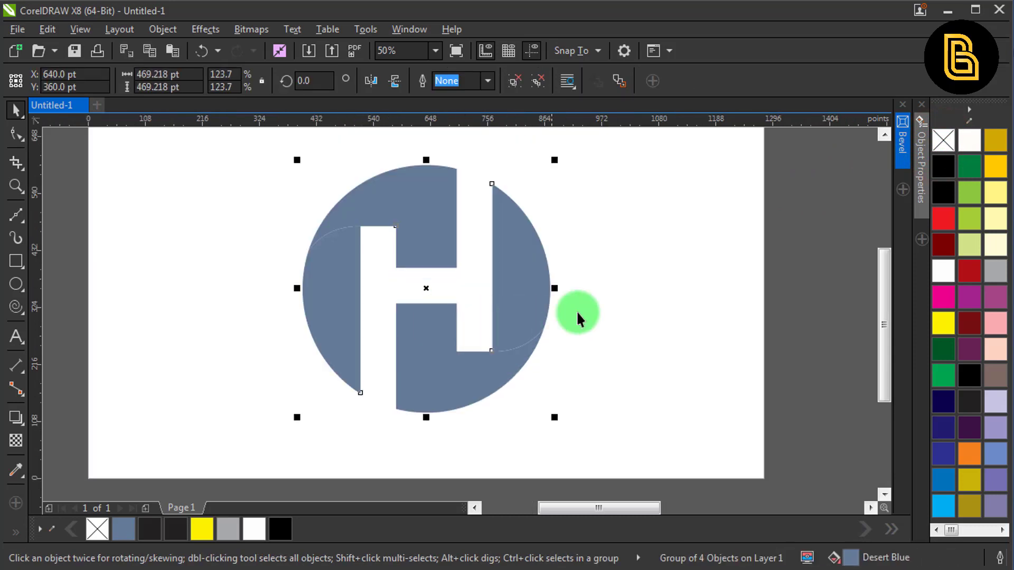
pyautogui.moveTo(588, 307); pyautogui.dragTo(565, 333)
pyautogui.click(565, 334)
pyautogui.click(500, 302)
pyautogui.click(513, 81)
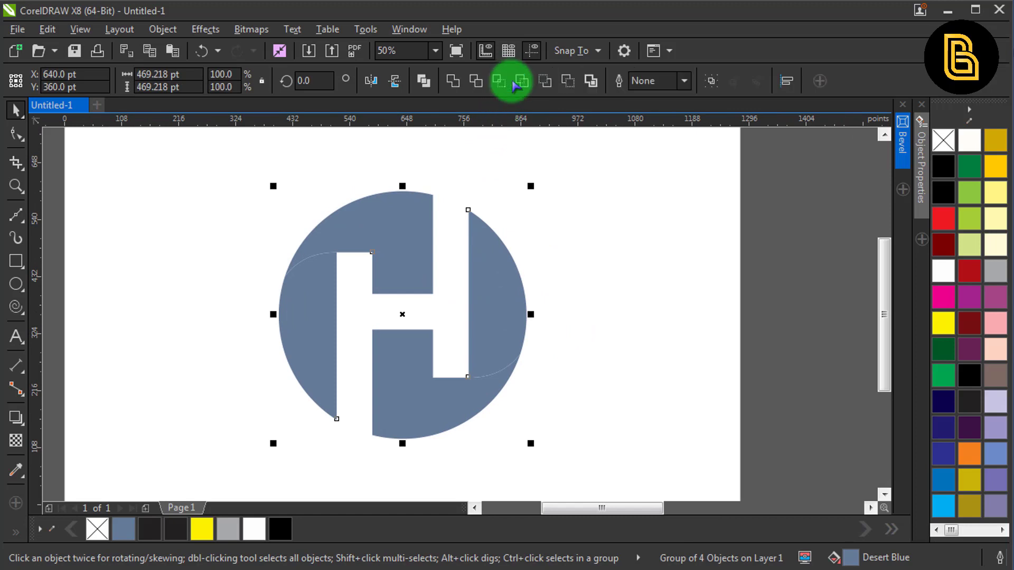
# Give the piece beside the right upright a vertical fountain fill, red at the top and dark red below, extending the dark end past the piece
pyautogui.click(470, 309)
pyautogui.press('g')
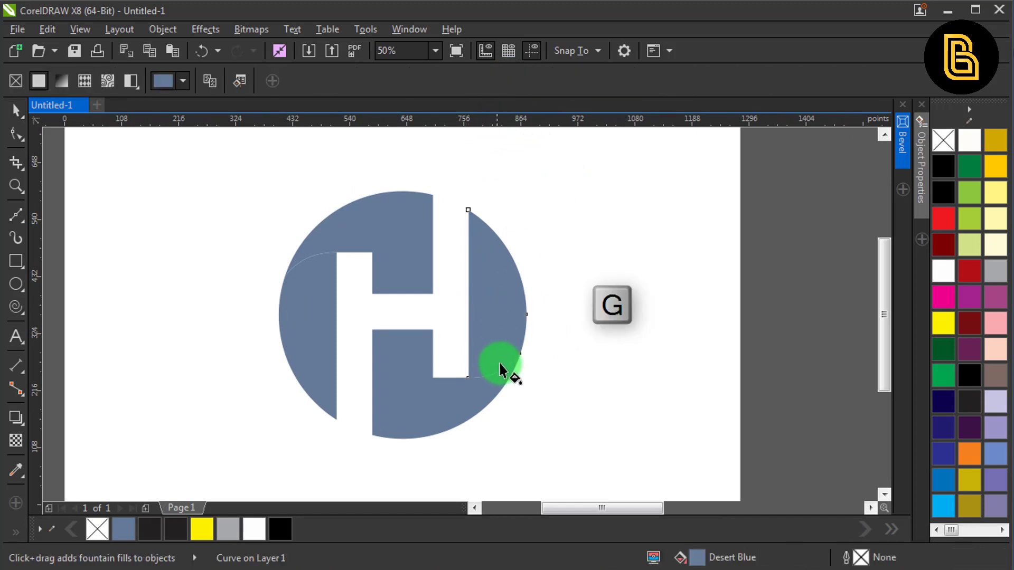
pyautogui.moveTo(500, 365); pyautogui.dragTo(497, 227)
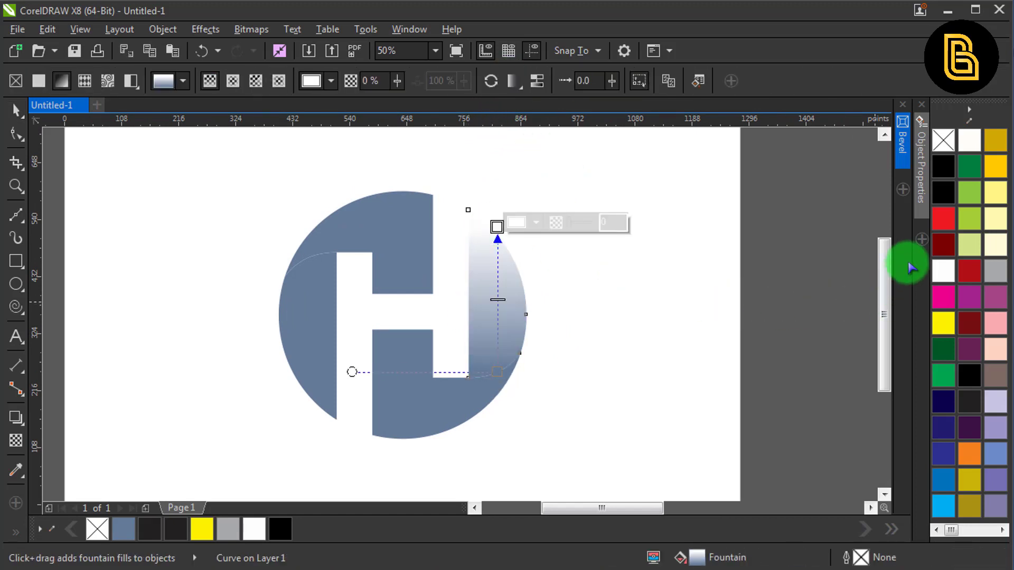
pyautogui.click(943, 217)
pyautogui.click(497, 372)
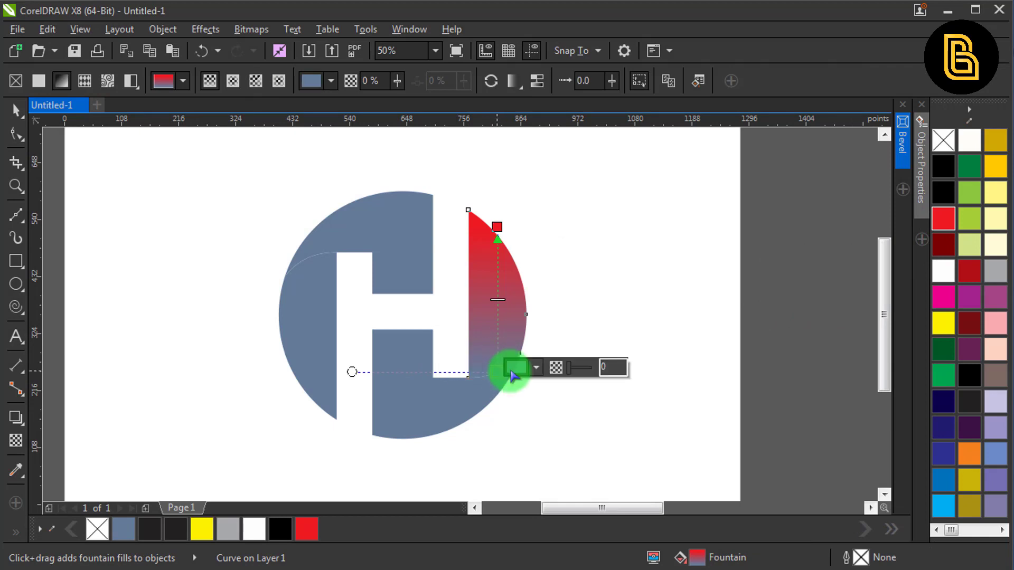
pyautogui.click(943, 246)
pyautogui.moveTo(502, 378); pyautogui.dragTo(487, 420)
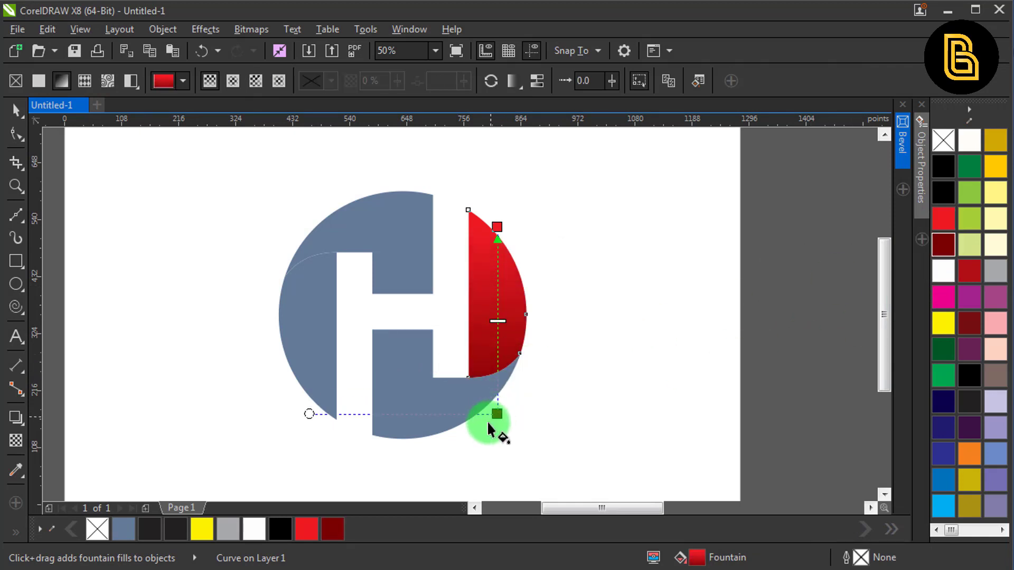
# Copy the red fountain fill to the piece below the crossbar and run it horizontally from dark red at the left to red at the right
pyautogui.click(391, 406)
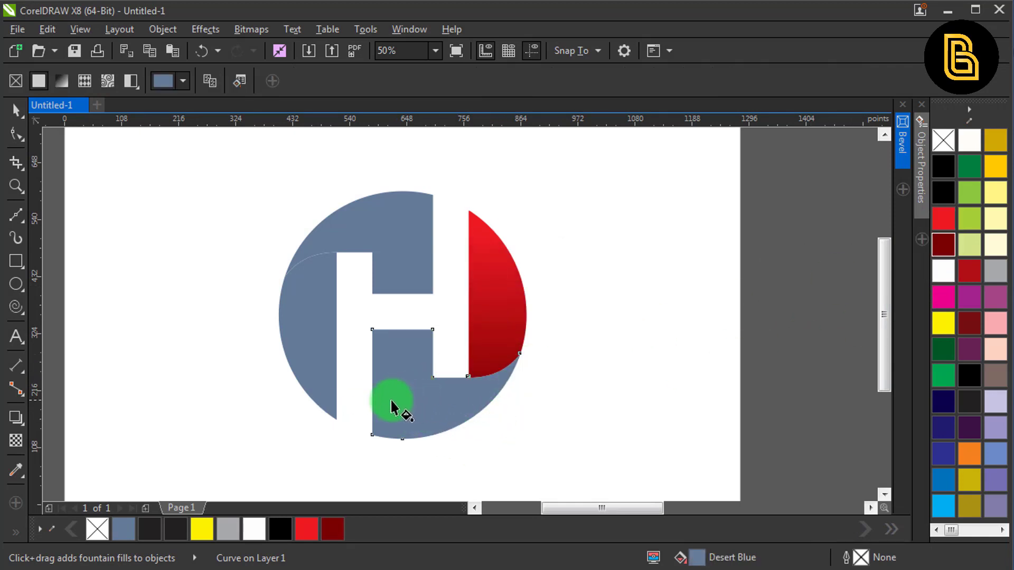
pyautogui.moveTo(389, 402); pyautogui.dragTo(491, 400)
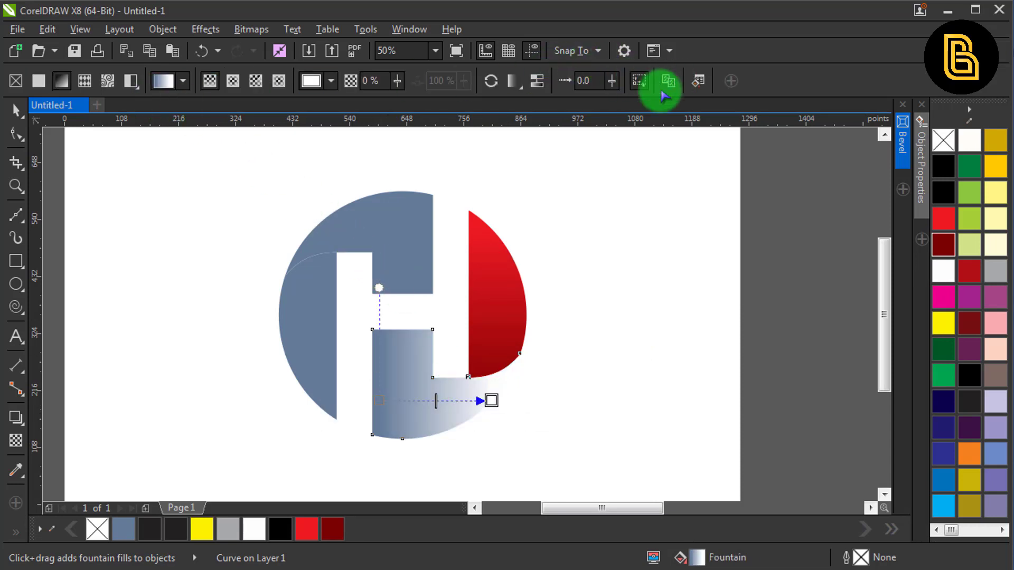
pyautogui.click(664, 90)
pyautogui.click(486, 333)
pyautogui.moveTo(373, 400); pyautogui.dragTo(517, 396)
pyautogui.moveTo(371, 396); pyautogui.dragTo(339, 395)
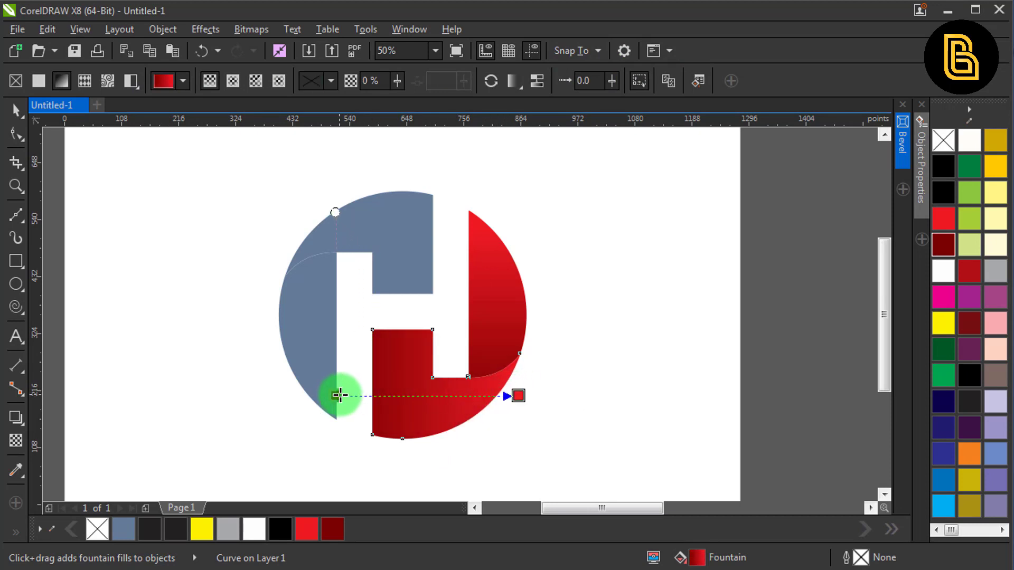
# Give the piece above the crossbar a horizontal fountain fill from blue at the left to dark blue, extending the dark end past the piece
pyautogui.press('space')
pyautogui.moveTo(536, 282); pyautogui.dragTo(561, 308)
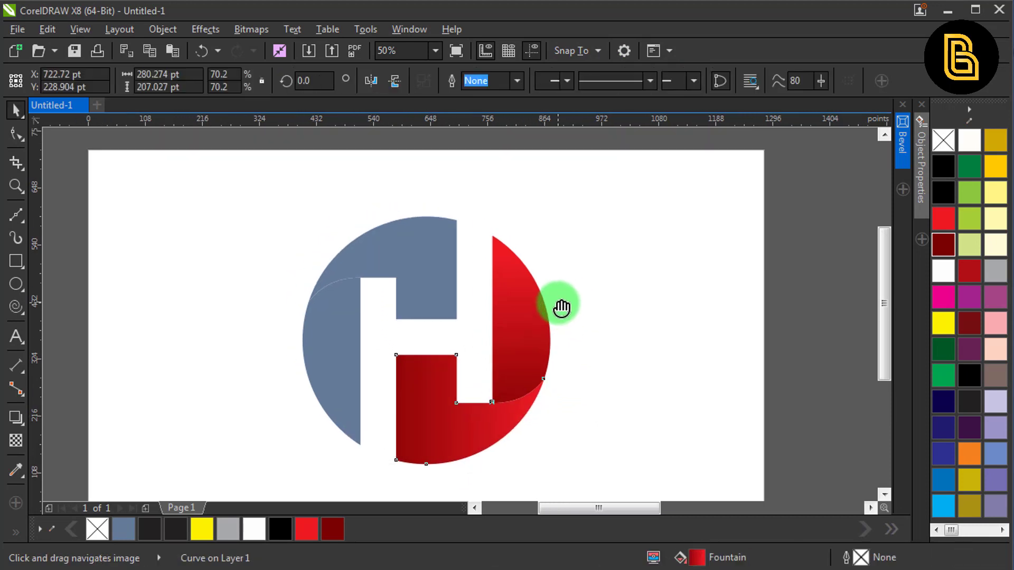
pyautogui.click(421, 267)
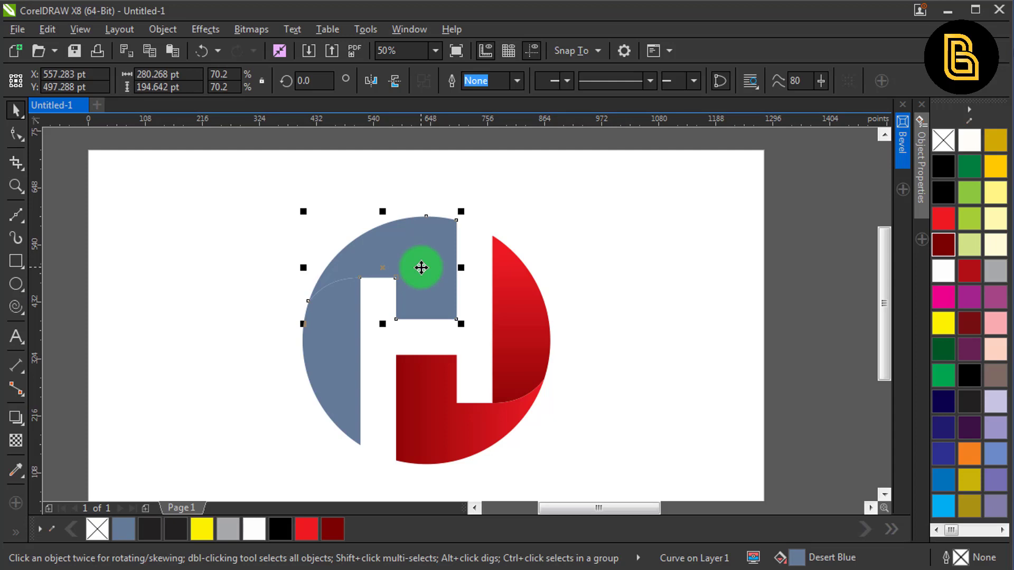
pyautogui.press('g')
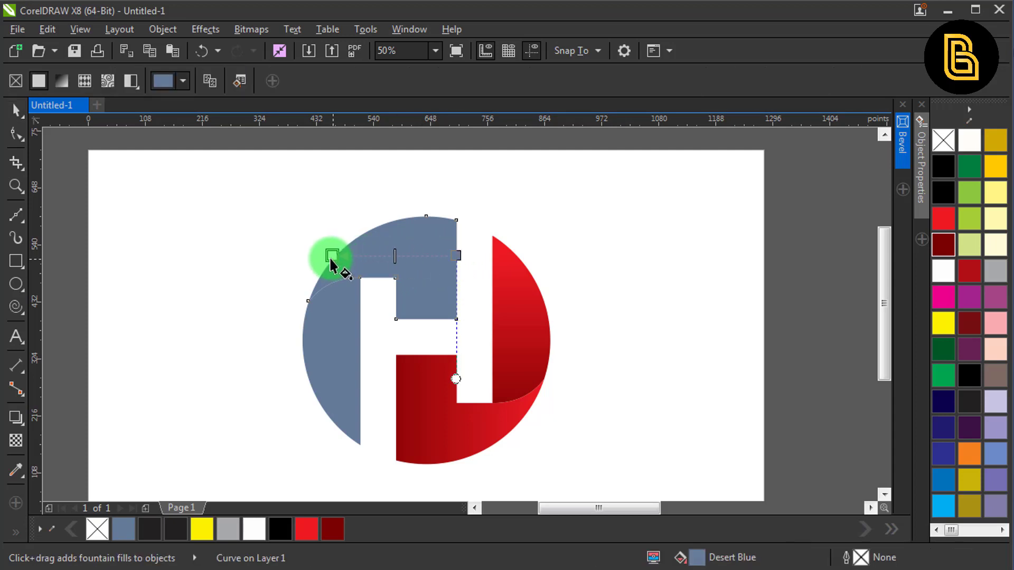
pyautogui.moveTo(330, 258); pyautogui.dragTo(331, 256)
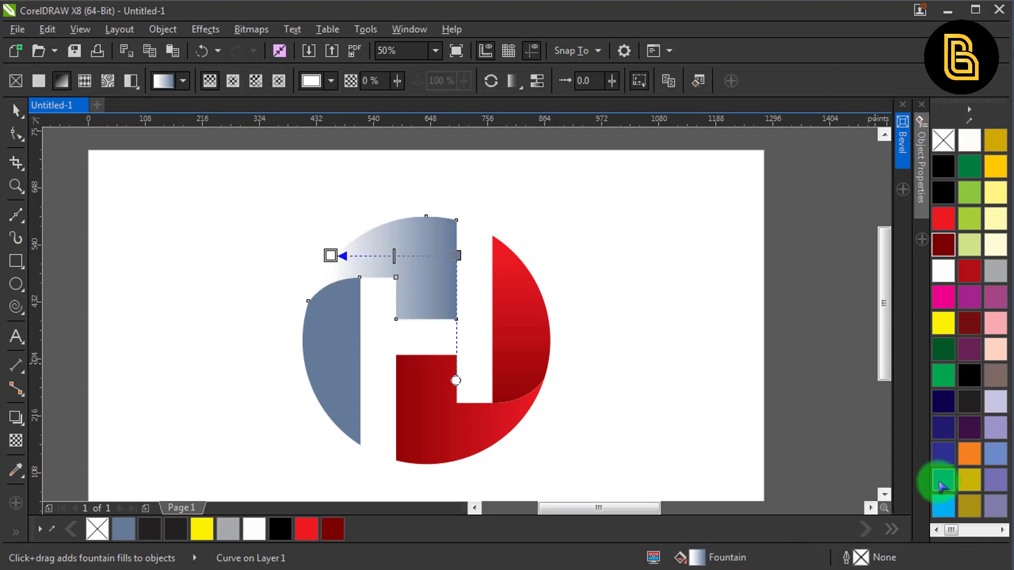
pyautogui.click(943, 479)
pyautogui.click(457, 256)
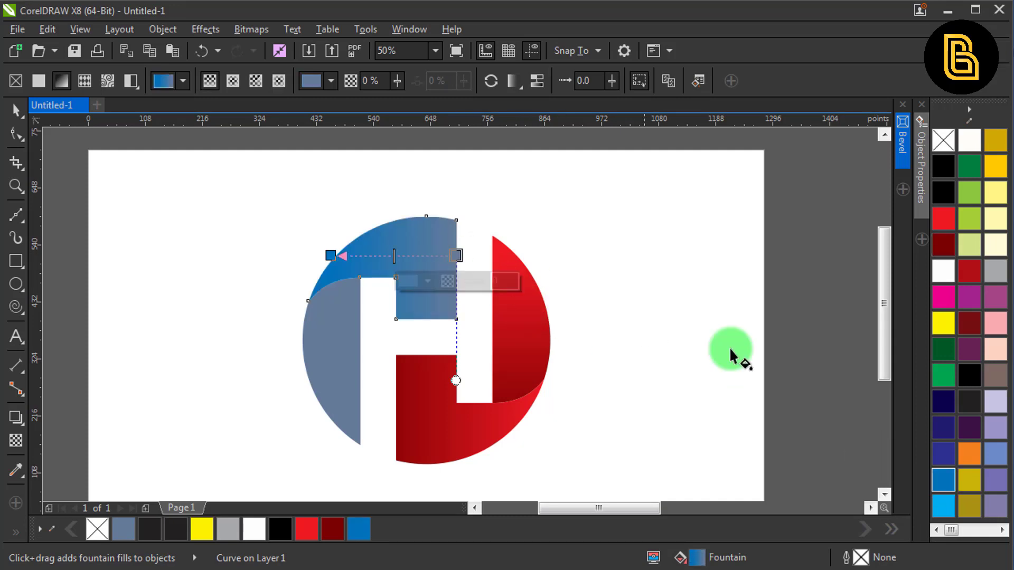
pyautogui.click(943, 454)
pyautogui.moveTo(457, 253); pyautogui.dragTo(505, 254)
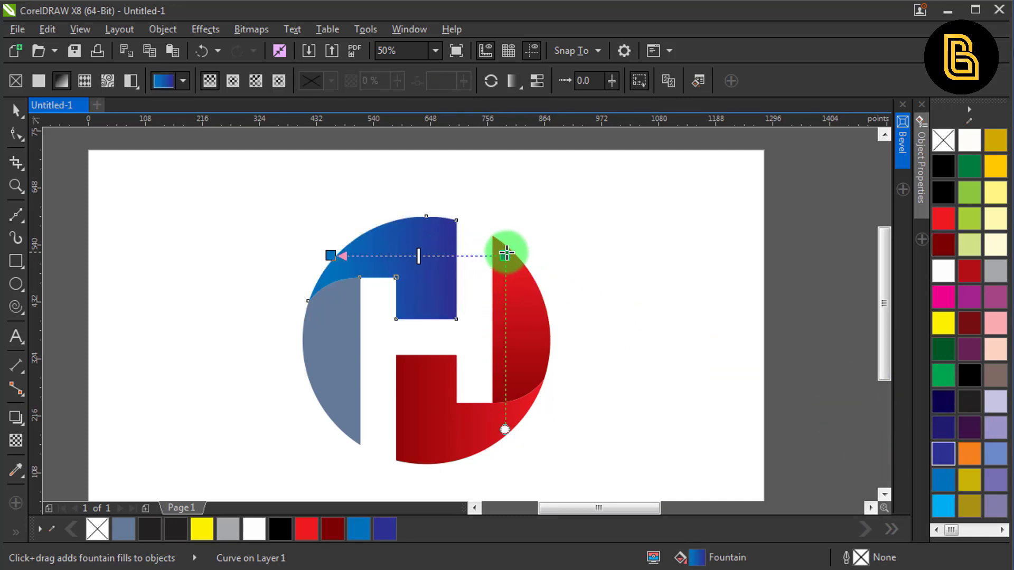
# Copy the blue fountain fill from the piece above the crossbar to the piece beside the left upright
pyautogui.click(344, 338)
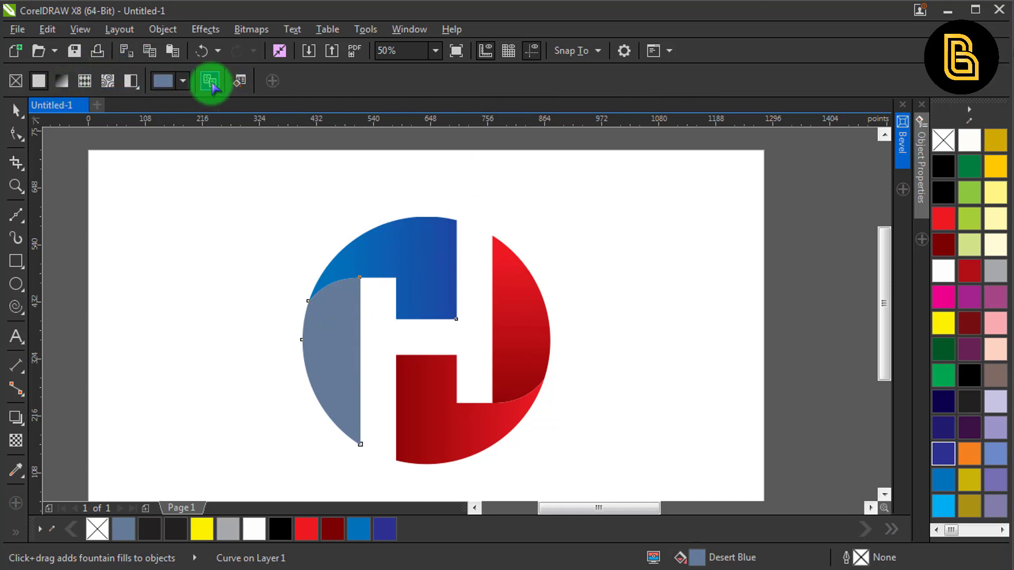
pyautogui.click(211, 81)
pyautogui.click(392, 253)
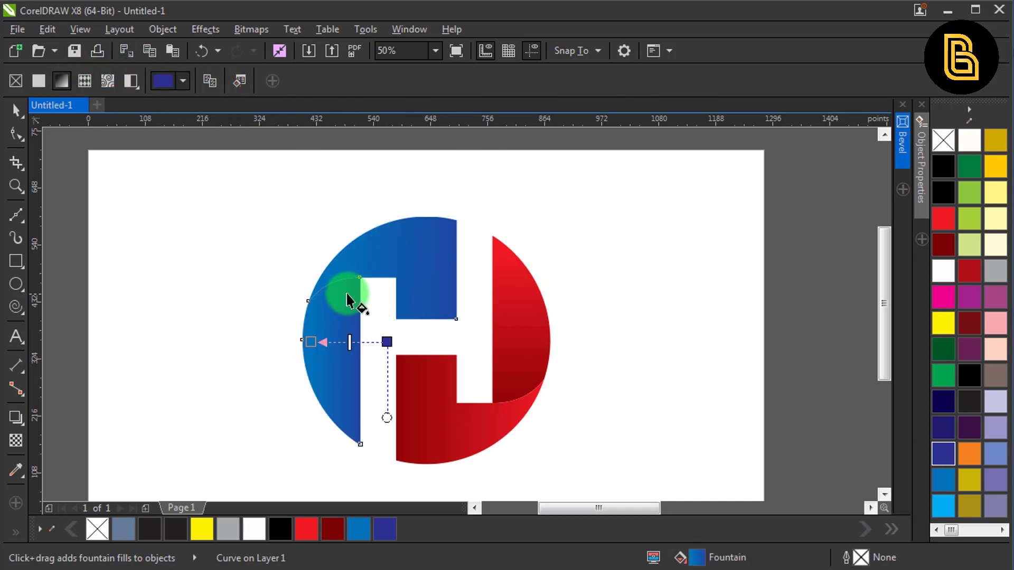
# Run the blue fountain fill beside the left upright vertically, from dark blue above to blue below, extending the dark end past the piece
pyautogui.moveTo(347, 298); pyautogui.dragTo(351, 413)
pyautogui.moveTo(338, 284); pyautogui.dragTo(339, 254)
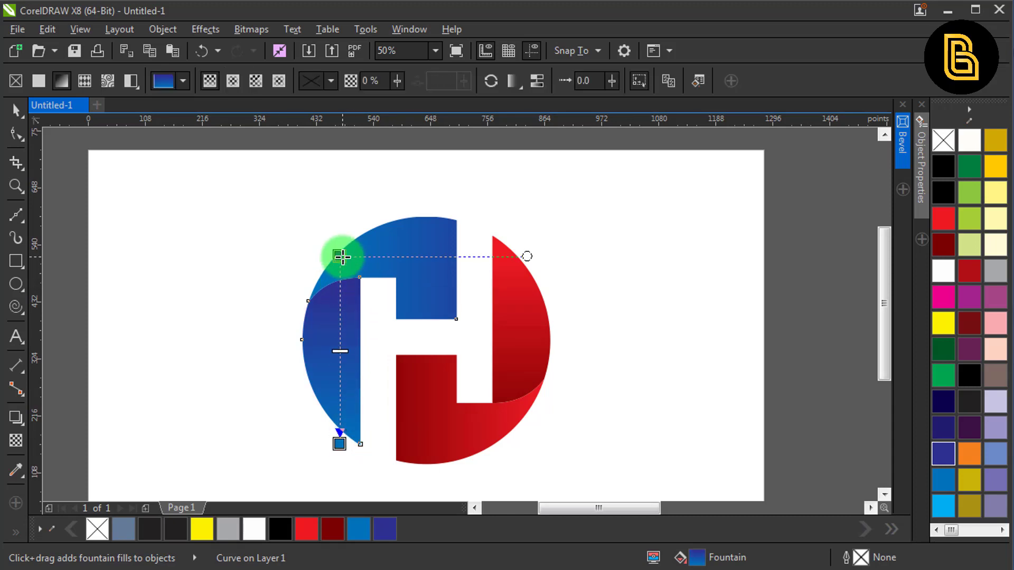
pyautogui.press('space')
pyautogui.click(644, 278)
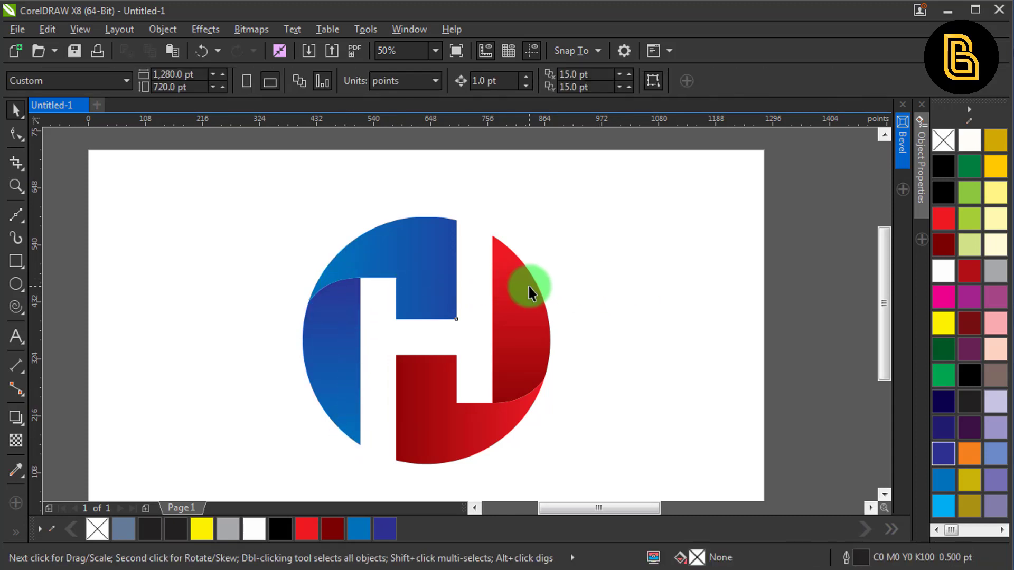
# Pull the dark blue end of the left upright piece's fountain fill in to the upper edge of that piece
pyautogui.click(337, 335)
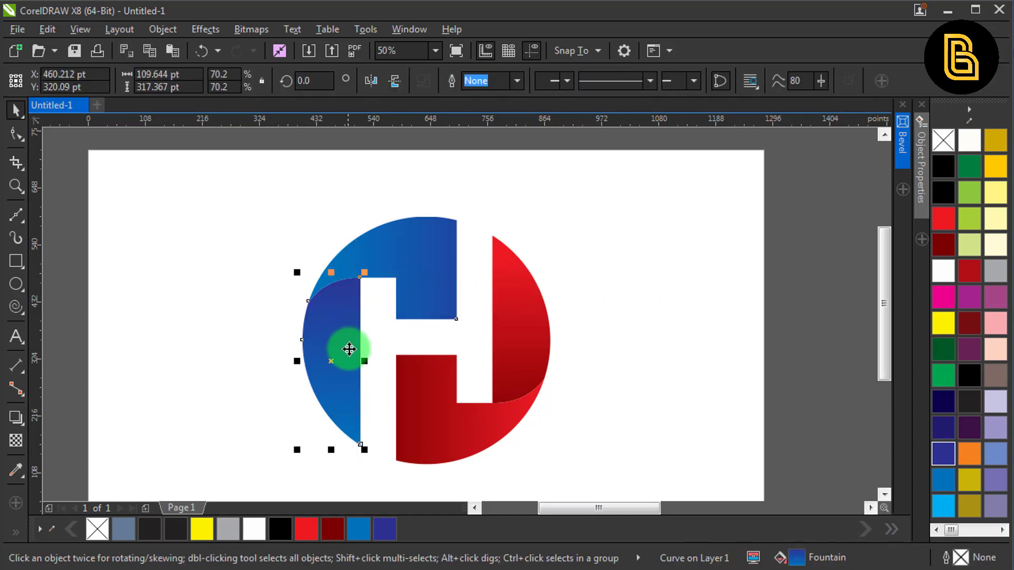
pyautogui.press('g')
pyautogui.press('space')
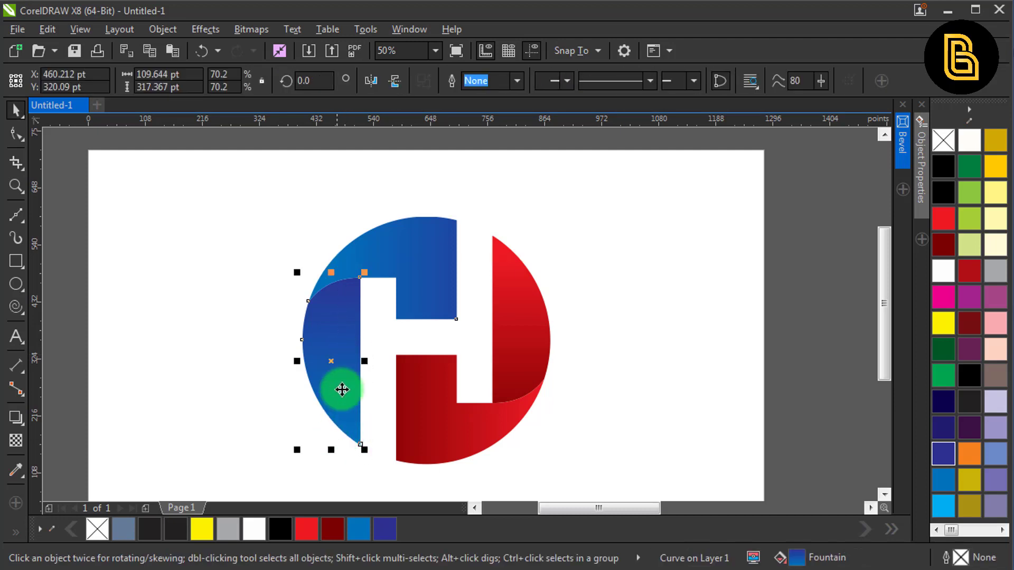
pyautogui.press('g')
pyautogui.moveTo(339, 256); pyautogui.dragTo(340, 283)
# Pull the dark blue end of the fountain fill above the crossbar in to that piece's right edge
pyautogui.click(443, 265)
pyautogui.moveTo(526, 255); pyautogui.dragTo(457, 256)
pyautogui.press('space')
pyautogui.click(558, 264)
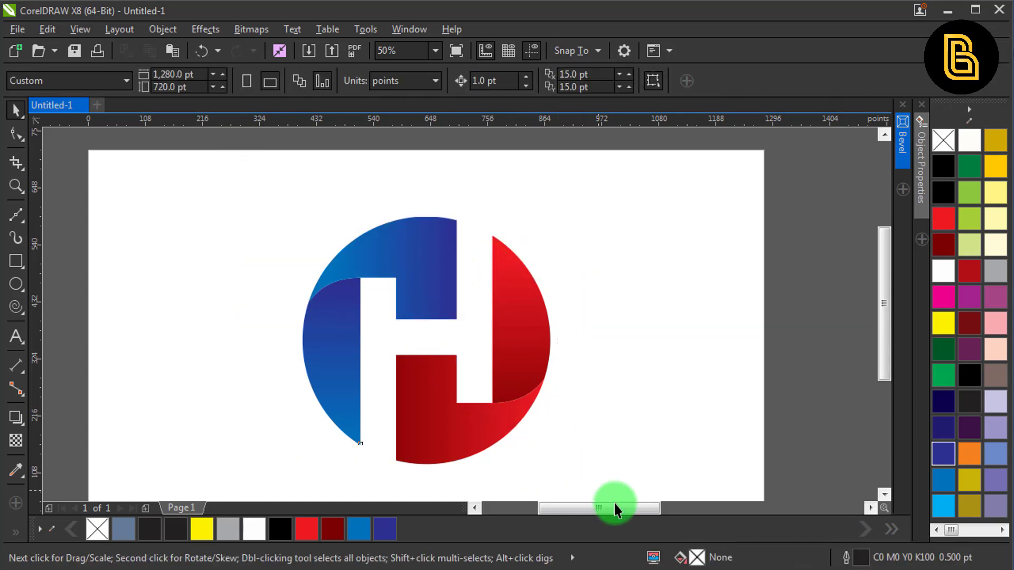
# Group the four pieces of the H logo
pyautogui.moveTo(614, 506); pyautogui.dragTo(633, 436)
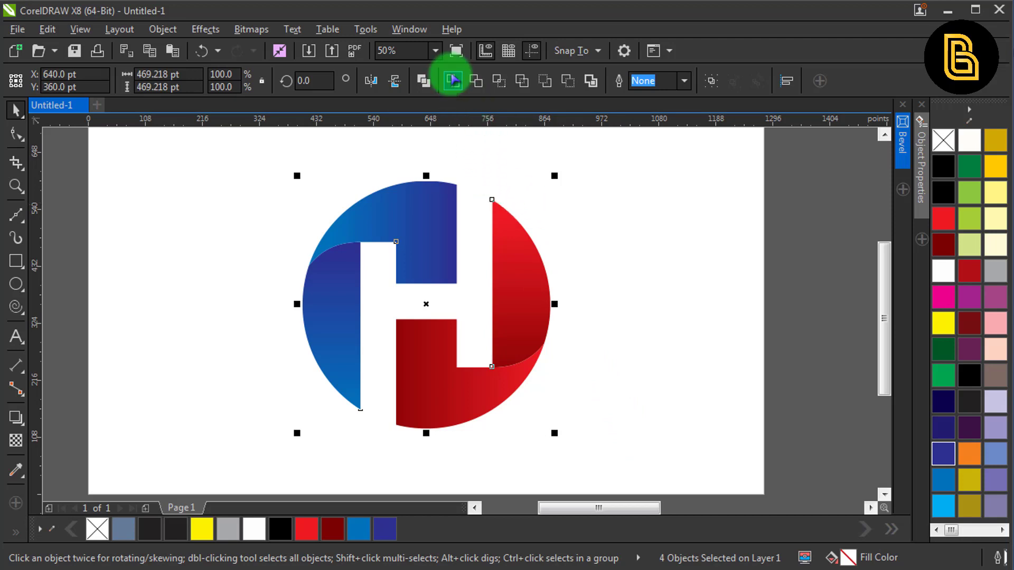
pyautogui.hotkey('ctrl', 'g')
pyautogui.click(492, 165)
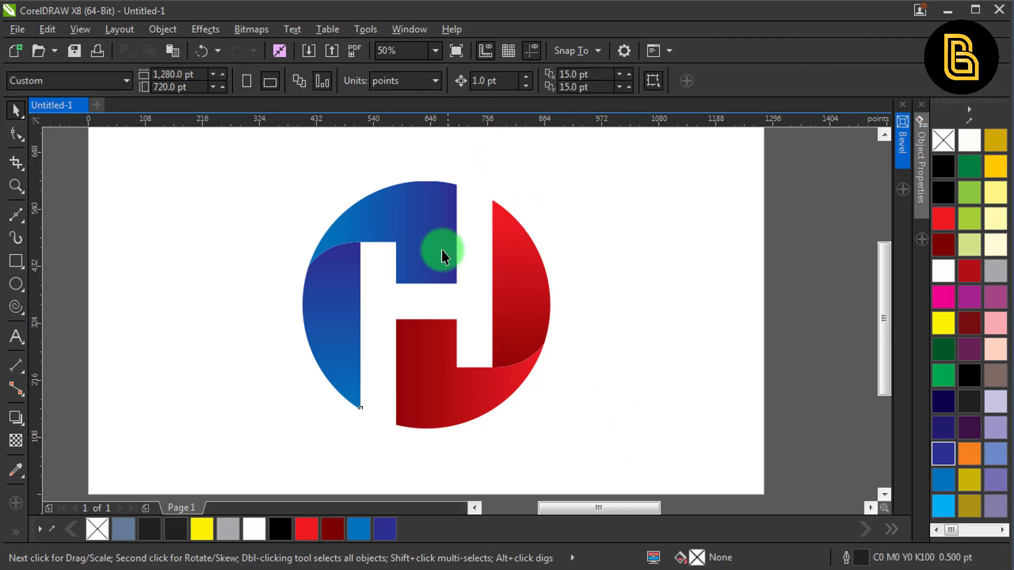
# Enlarge the grouped logo slightly about its centre on the page
pyautogui.scroll(-1, 440, 251)
pyautogui.moveTo(321, 183); pyautogui.dragTo(568, 394)
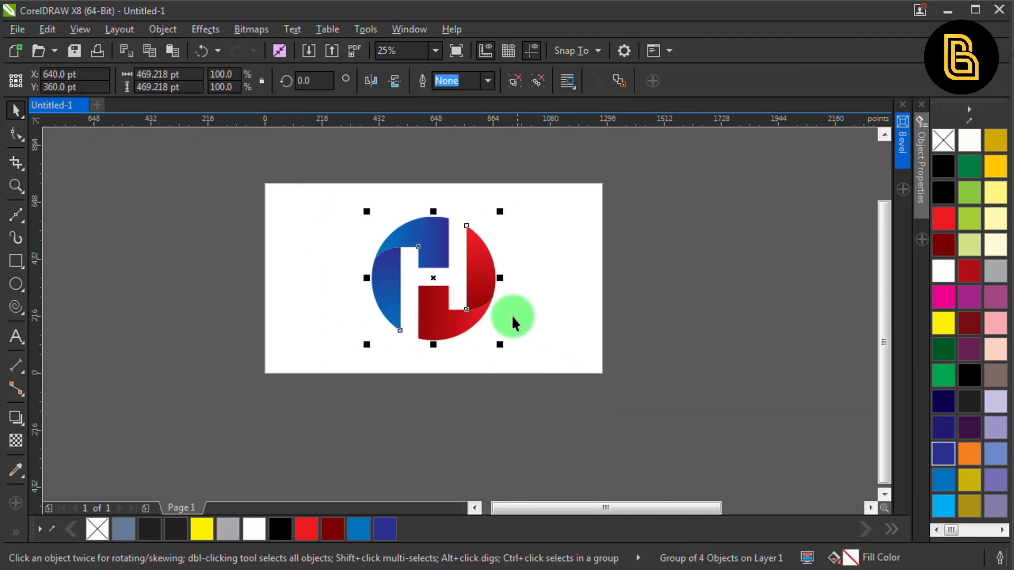
pyautogui.moveTo(505, 209); pyautogui.dragTo(509, 203)
pyautogui.click(332, 233)
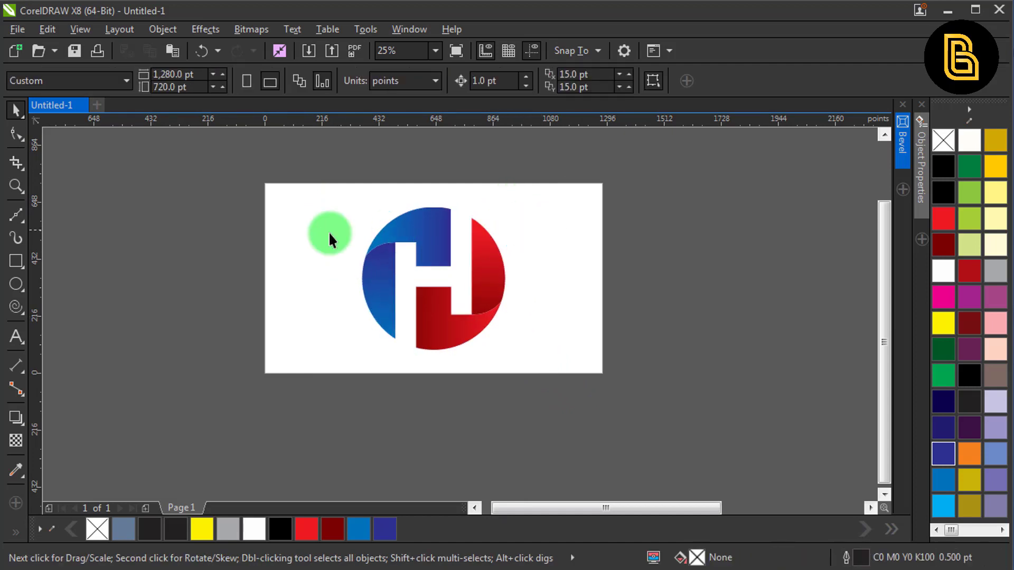
# Add a page-sized rectangle behind the logo with an off-white fill and no outline
pyautogui.doubleClick(15, 260)
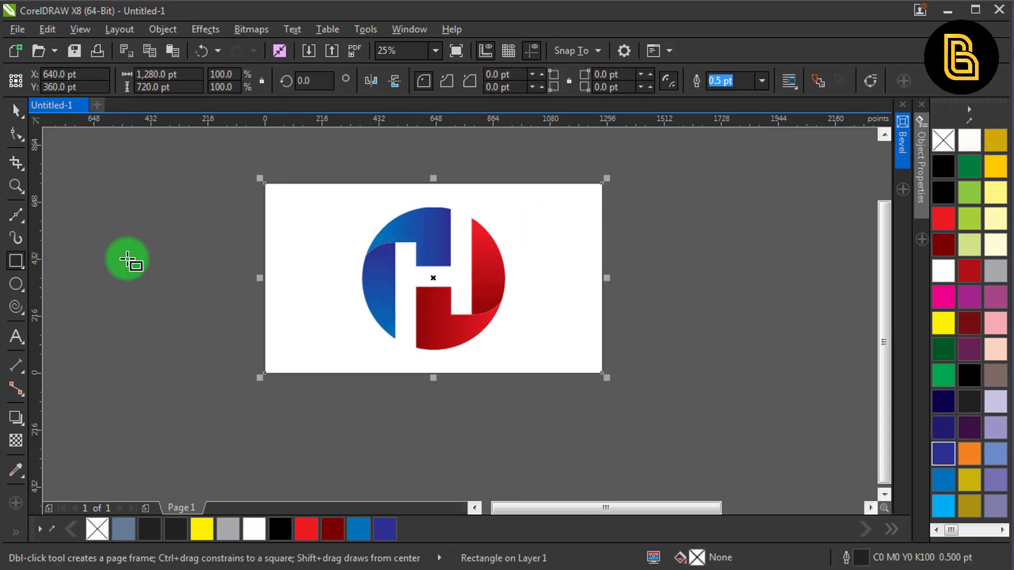
pyautogui.click(968, 142)
pyautogui.rightClick(944, 141)
pyautogui.click(662, 179)
pyautogui.press('space')
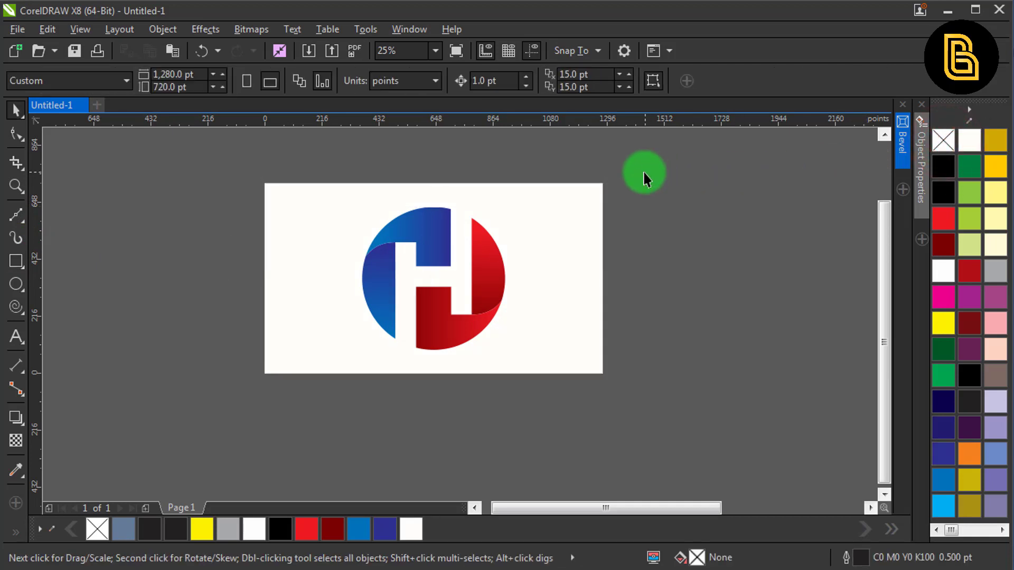
# Group the logo with its background rectangle
pyautogui.moveTo(645, 170); pyautogui.dragTo(199, 403)
pyautogui.hotkey('ctrl', 'g')
pyautogui.click(497, 409)
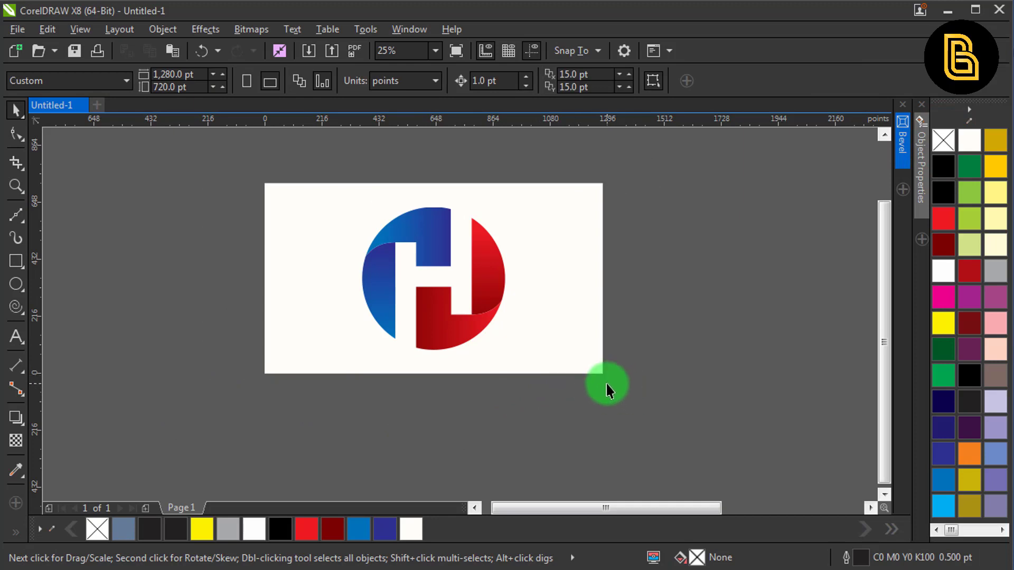
# Fit the grouped logo and background to the view and examine the finished design
pyautogui.press('F4')
pyautogui.moveTo(315, 242); pyautogui.dragTo(26, 418)
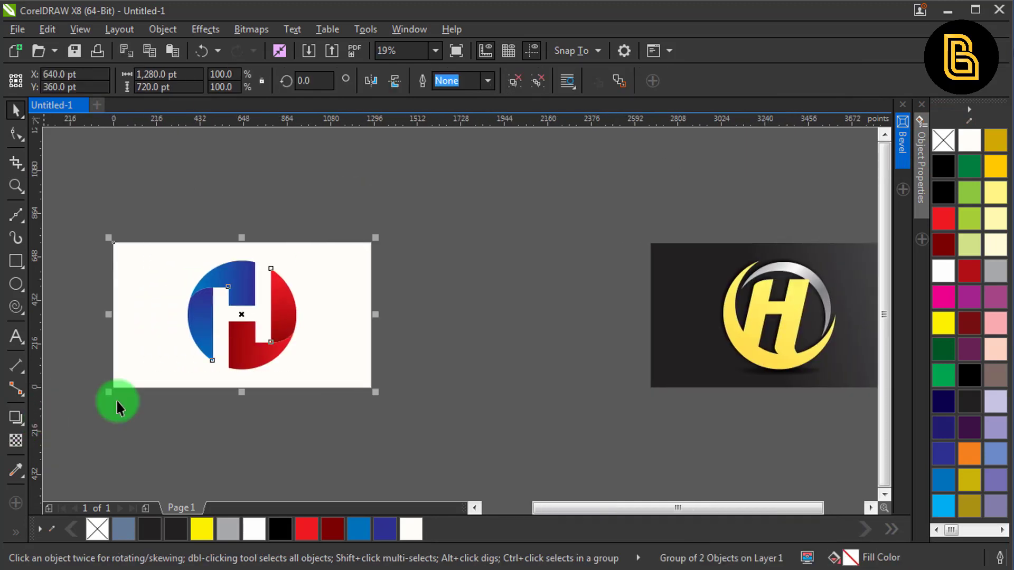
pyautogui.hotkey('shift', 'F2')
pyautogui.click(858, 235)
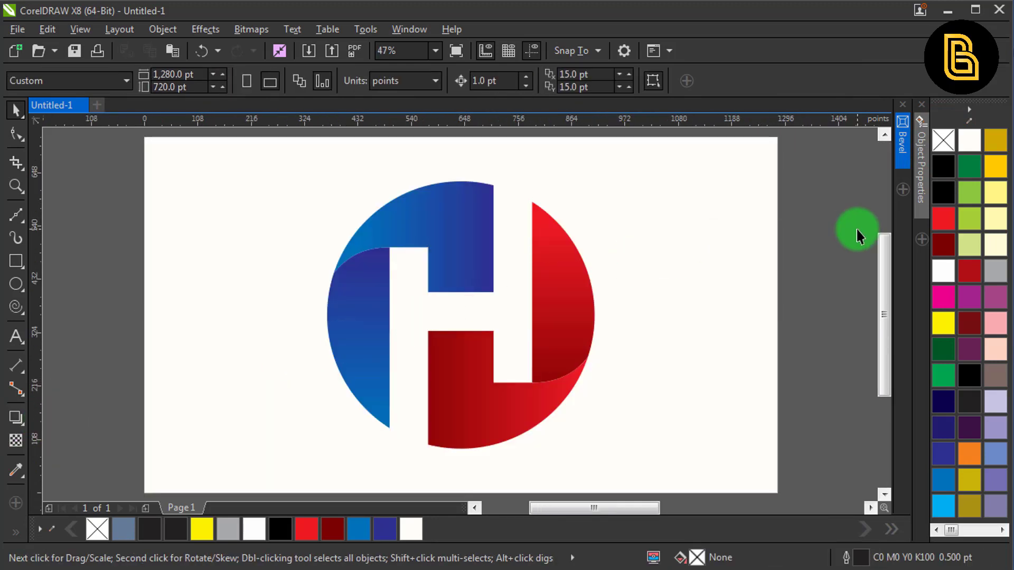